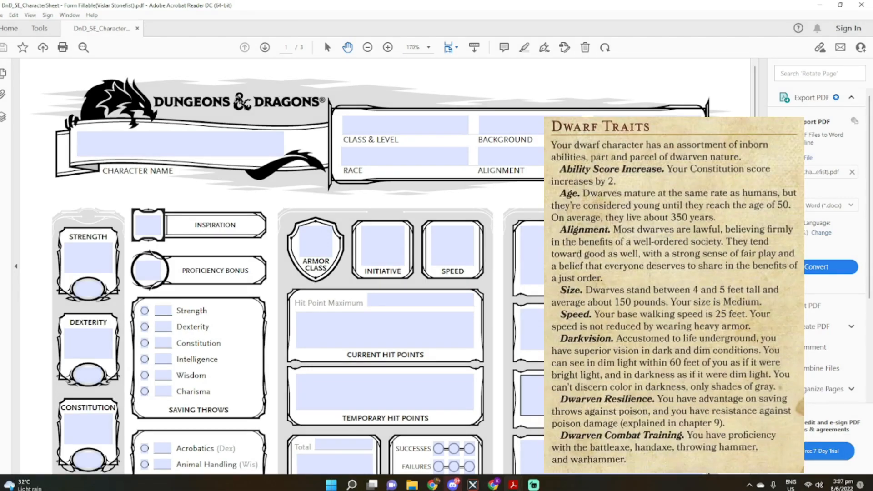
Collapse the tools pane and enter +2 as the Constitution value on the character sheet
left_click(763, 266)
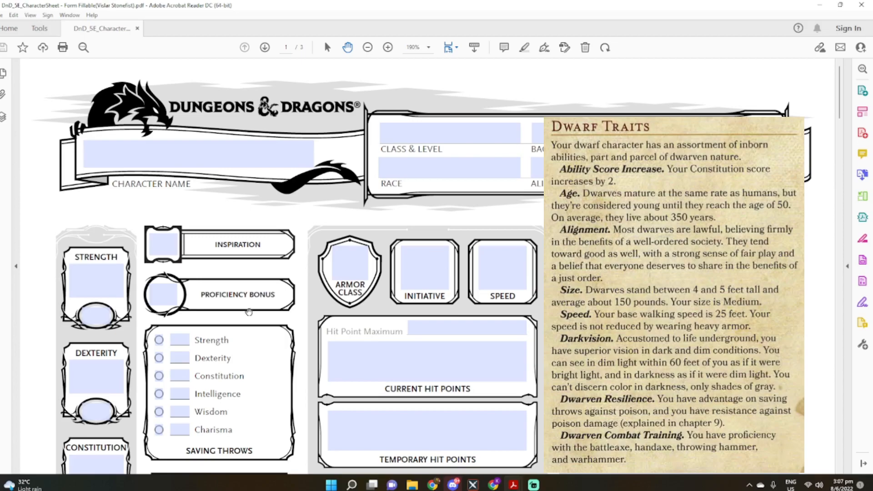
scroll(205, 286, "down", 5)
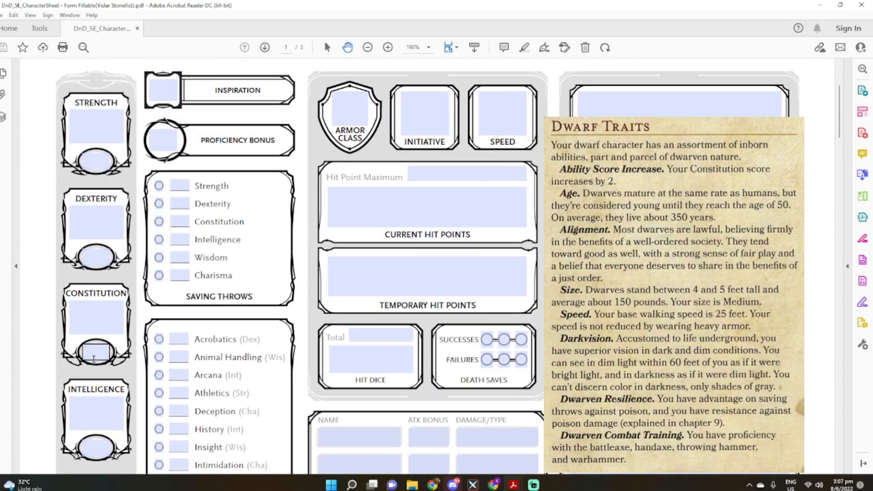
scroll(103, 303, "up", 3)
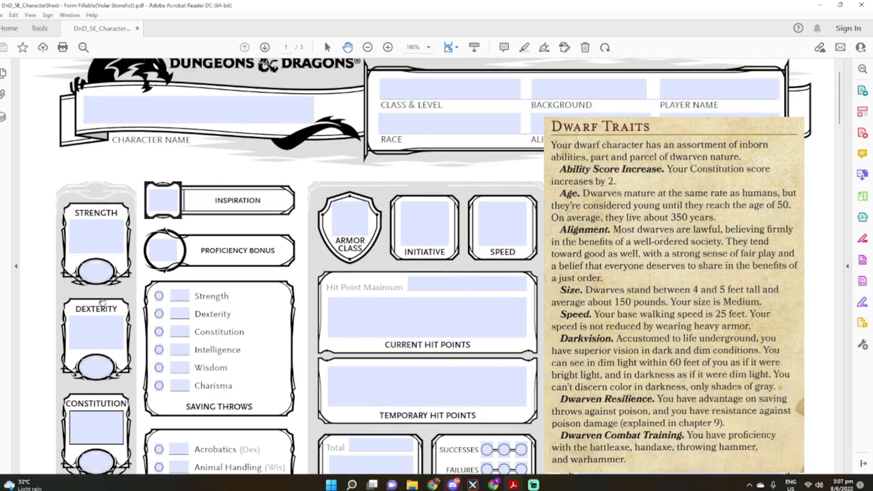
scroll(92, 224, "down", 3)
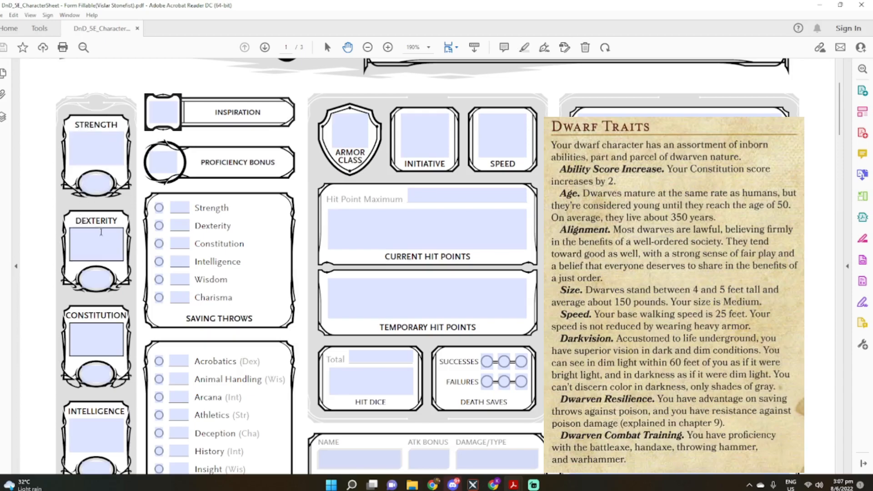
scroll(89, 320, "down", 6)
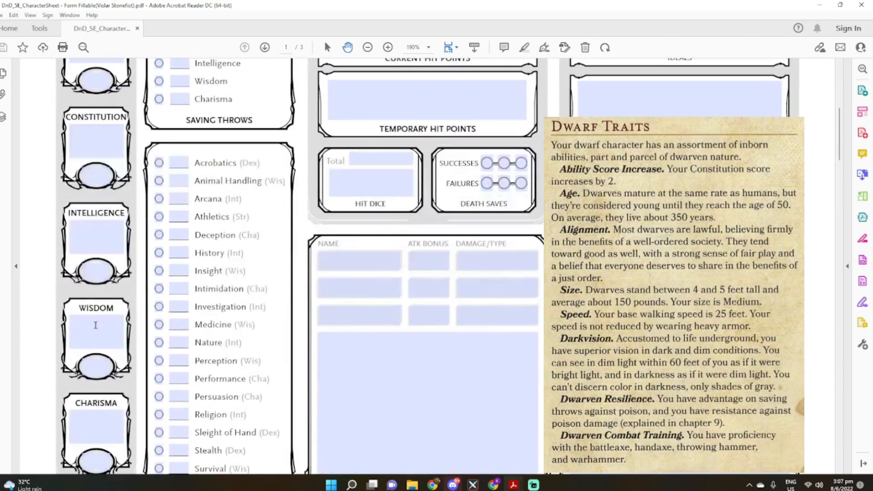
scroll(112, 388, "up", 6)
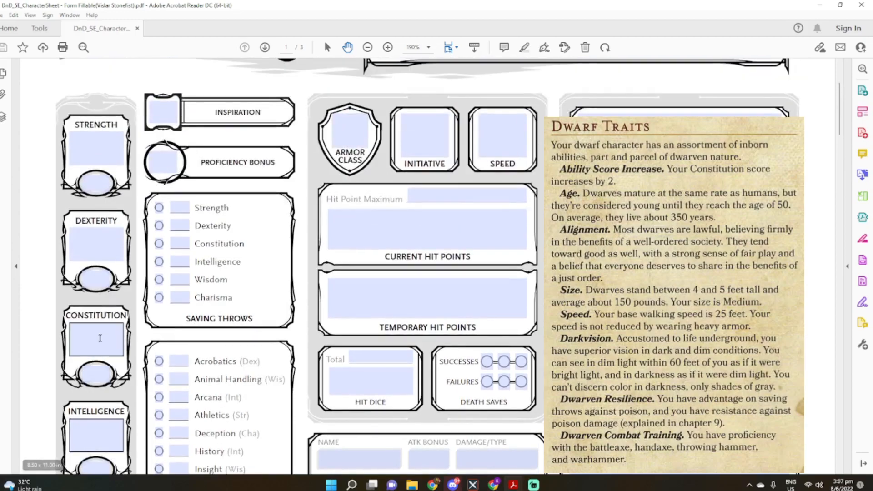
left_click(100, 338)
type("+2")
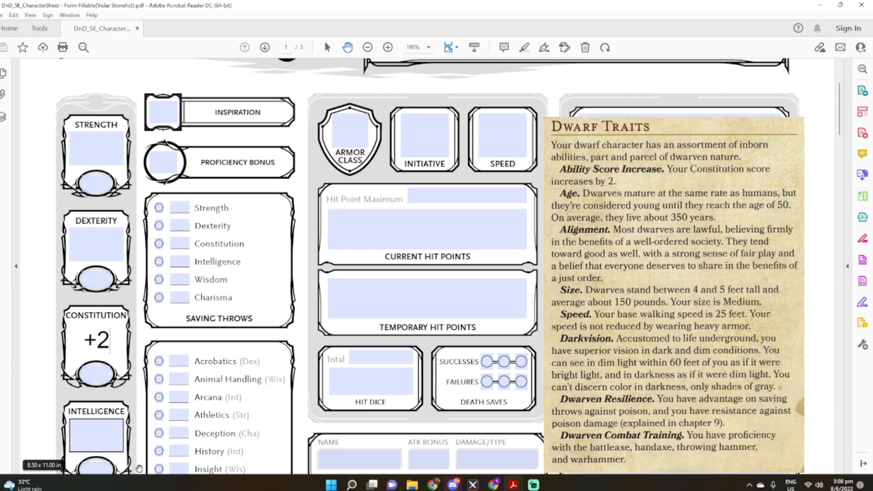
Set the character's age to 100 on the second page of the sheet
scroll(139, 469, "down", 3)
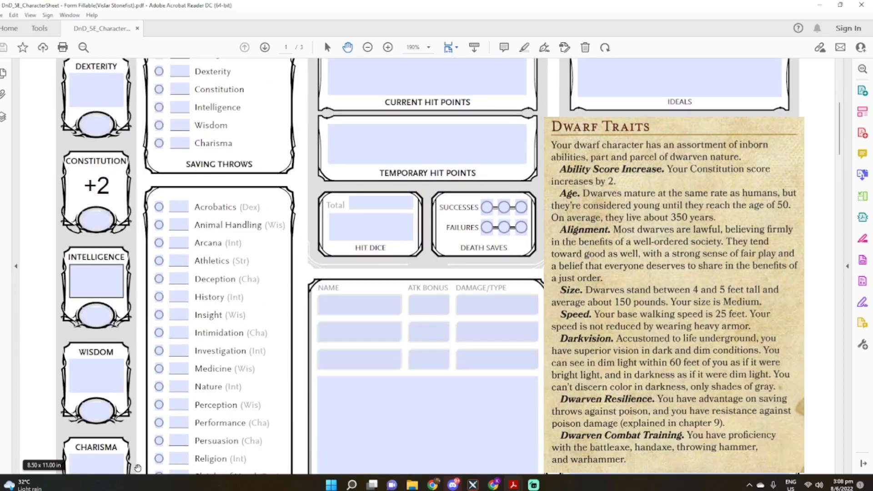
scroll(138, 467, "down", 9)
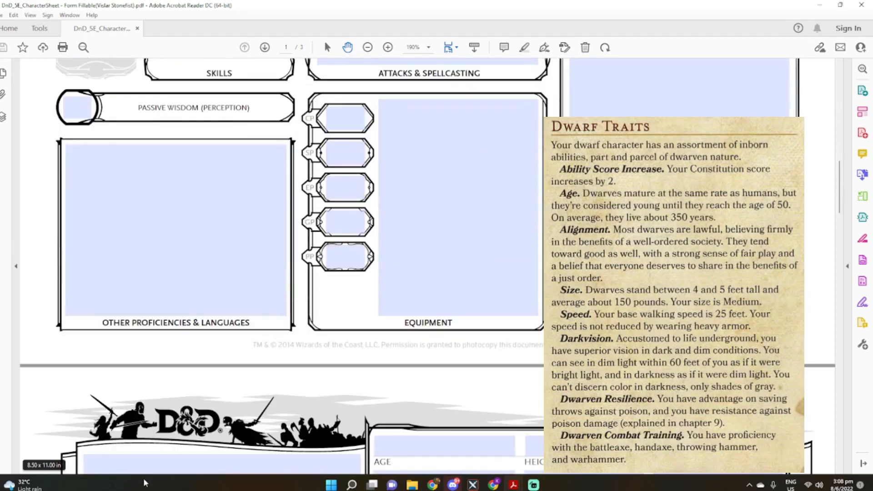
scroll(459, 324, "down", 2)
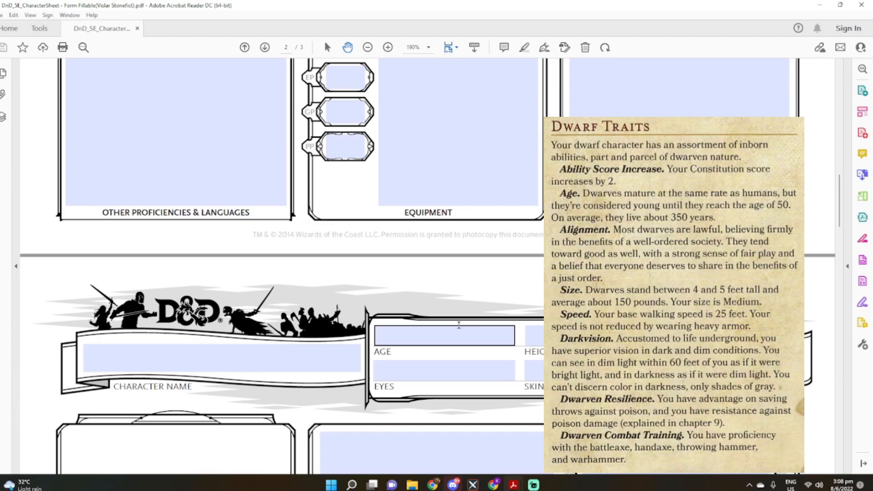
left_click(459, 332)
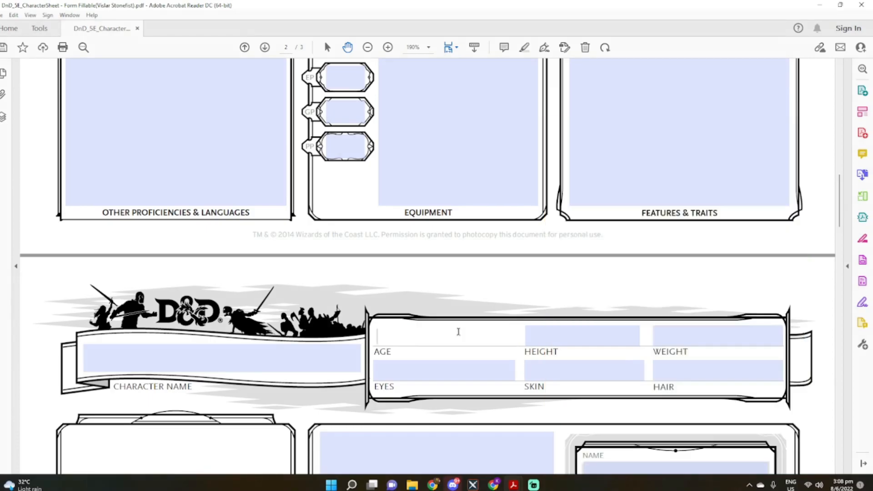
type("100")
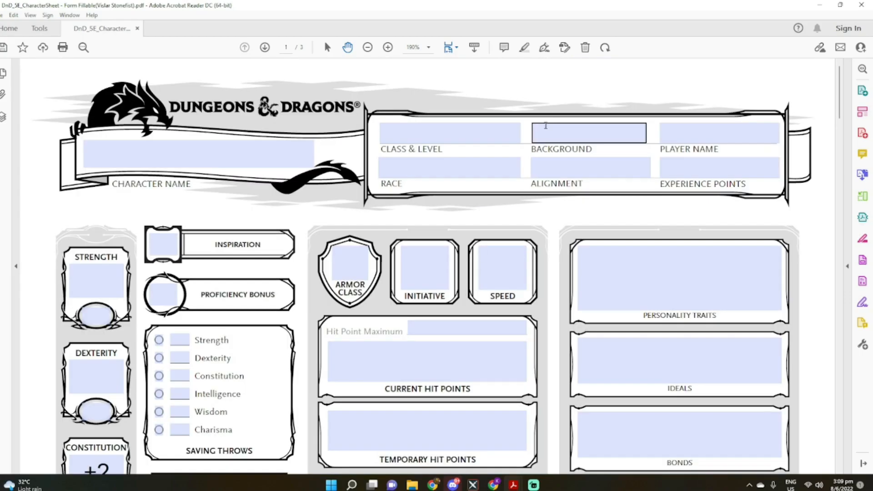
Fill in the character's alignment on the first page as Lawful Good
left_click(566, 171)
type("Lawful G")
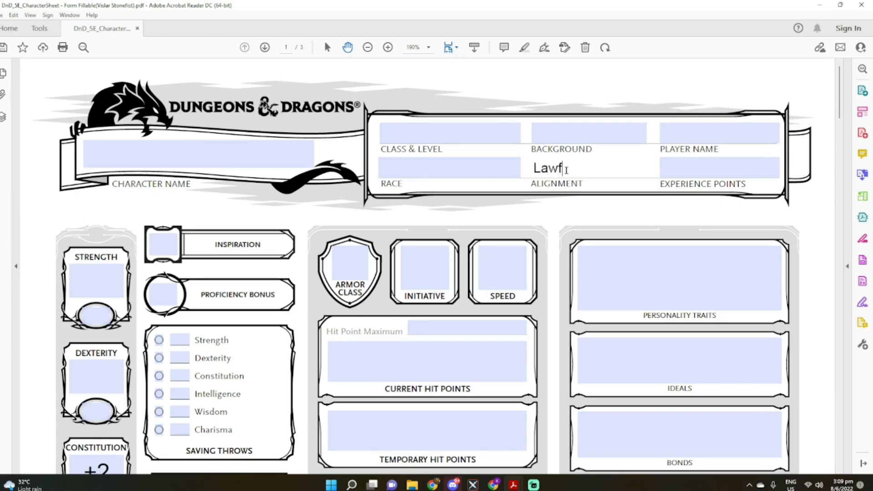
type("ood")
Enter the character's height on the second page as 4' 4"(Medium)
scroll(566, 170, "down", 15)
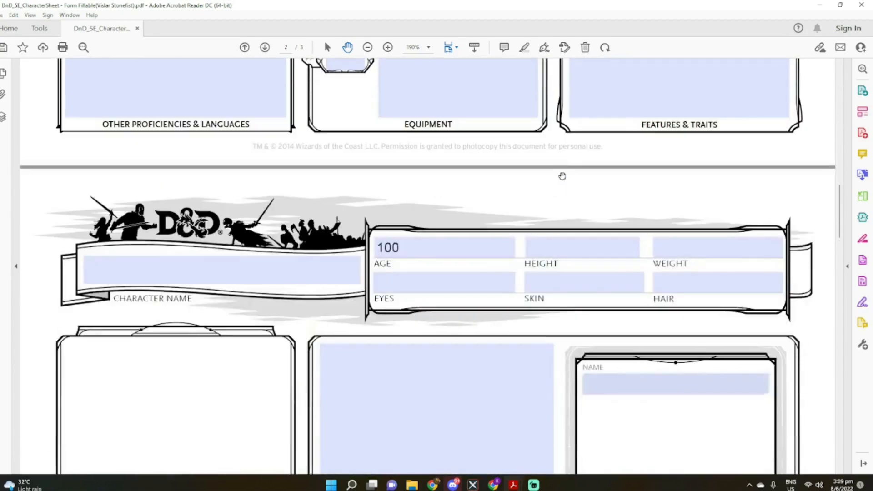
scroll(562, 176, "down", 2)
left_click(573, 163)
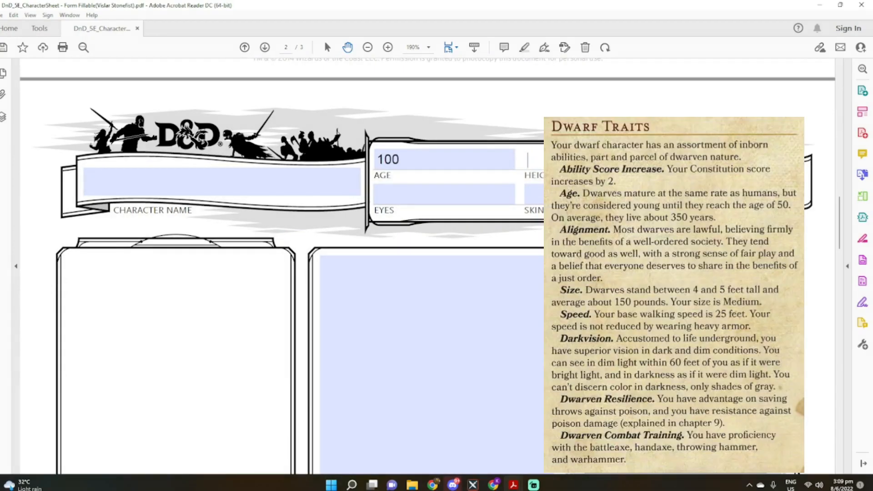
type("$")
key("BackSpace")
type("4'")
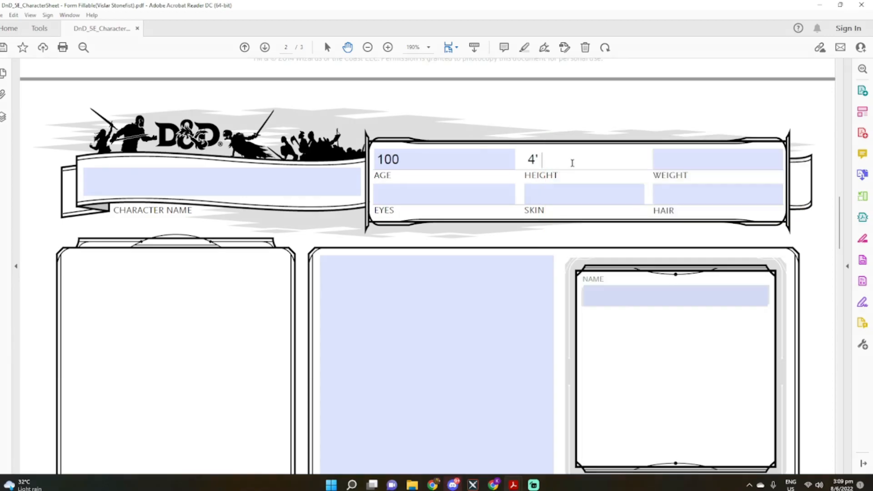
type(" 4\"(Medium)")
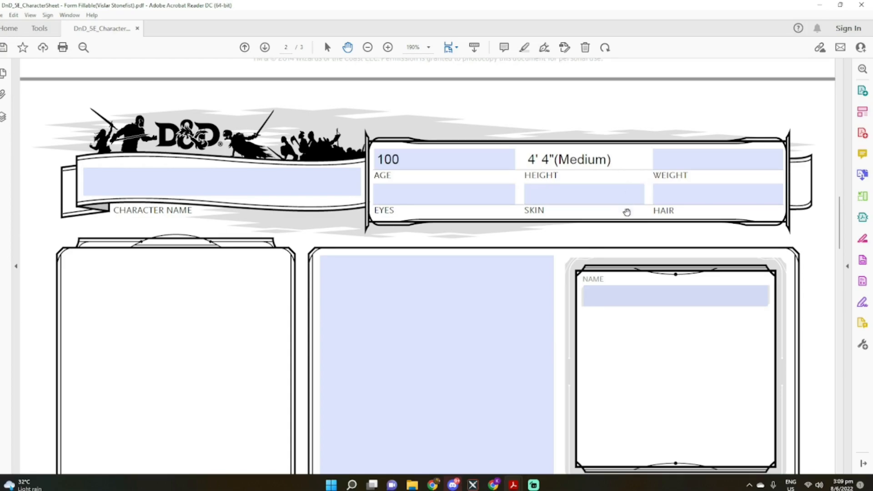
Set the character's weight to 145lbs
left_click(696, 163)
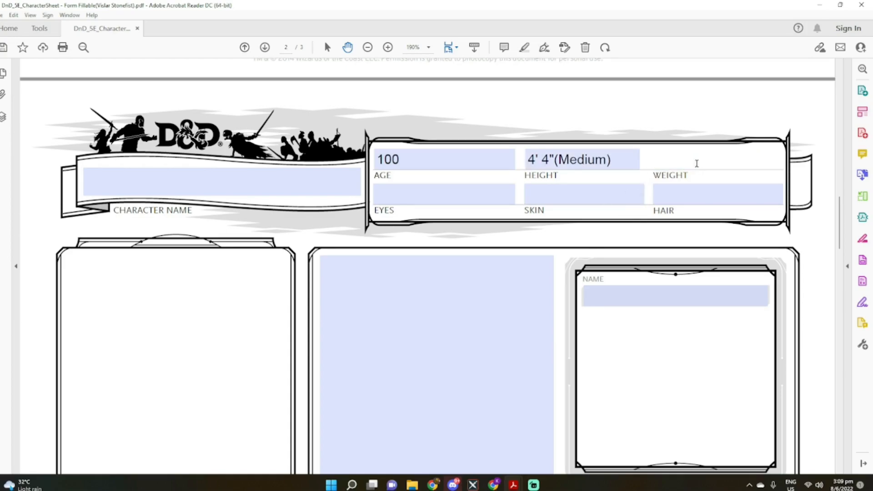
type("145lbs")
Set the character's speed on the first page to 25ft
scroll(824, 220, "up", 15)
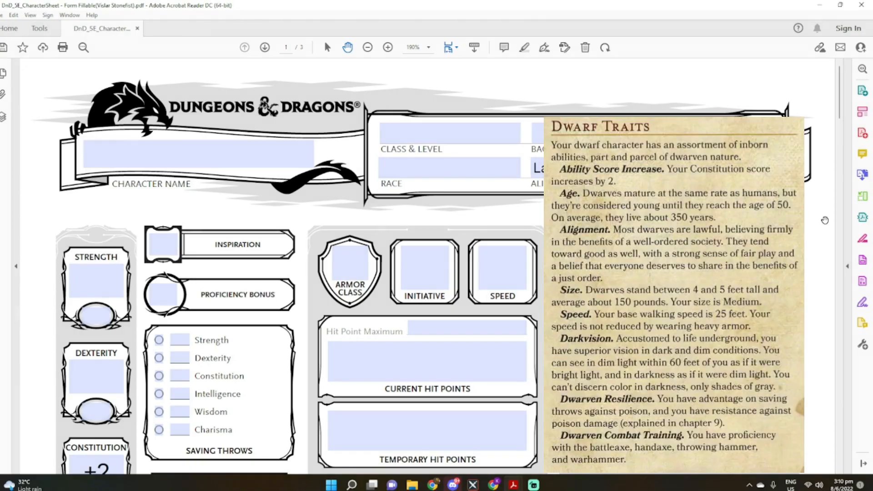
left_click(510, 273)
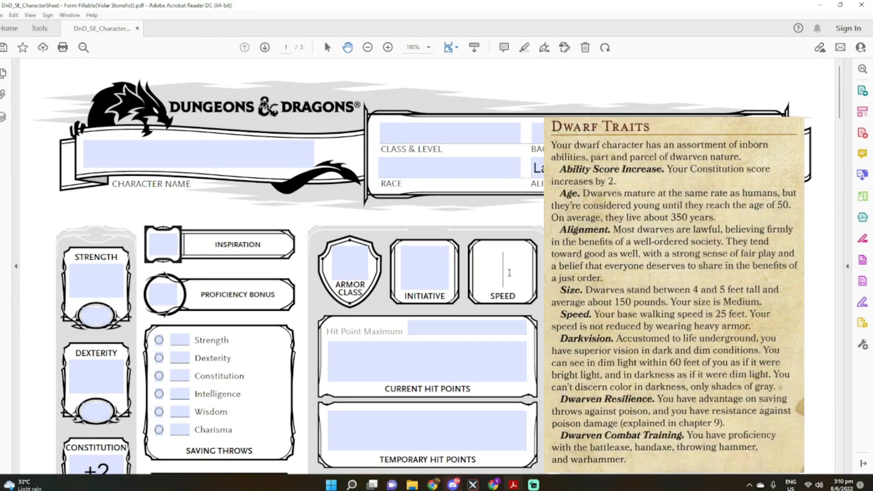
type("25ft")
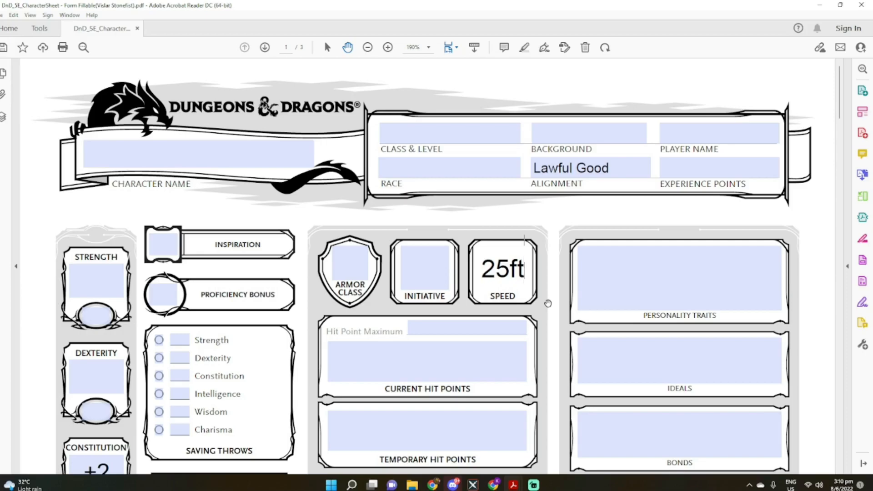
Write "- Your speed is not reduced when wearing heavy armor." as the first entry under Features & Traits
scroll(549, 304, "down", 3)
scroll(549, 303, "down", 10)
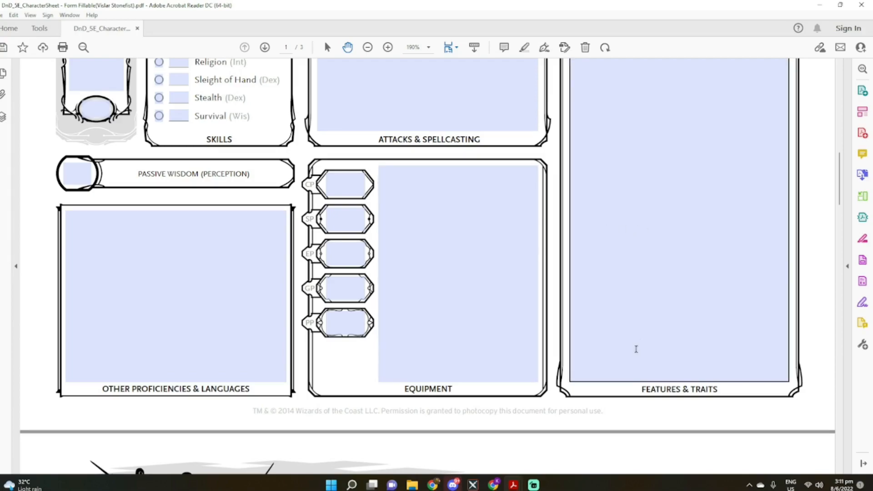
scroll(637, 349, "up", 2)
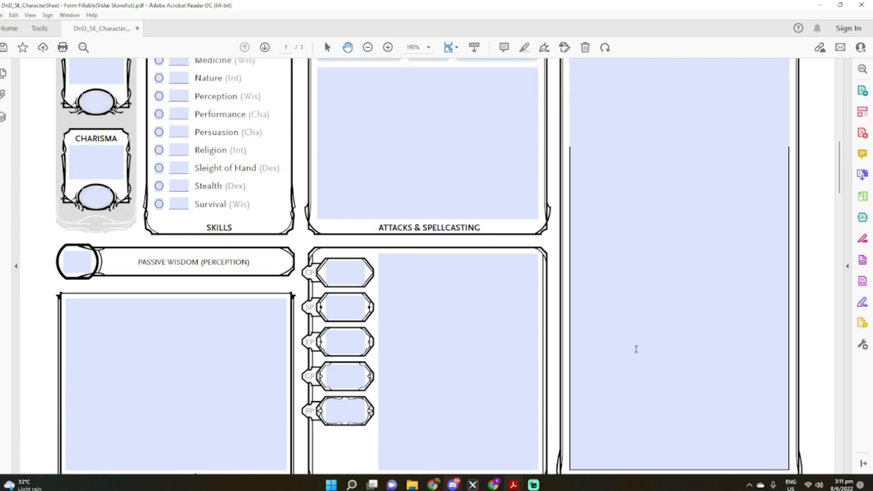
scroll(636, 349, "up", 4)
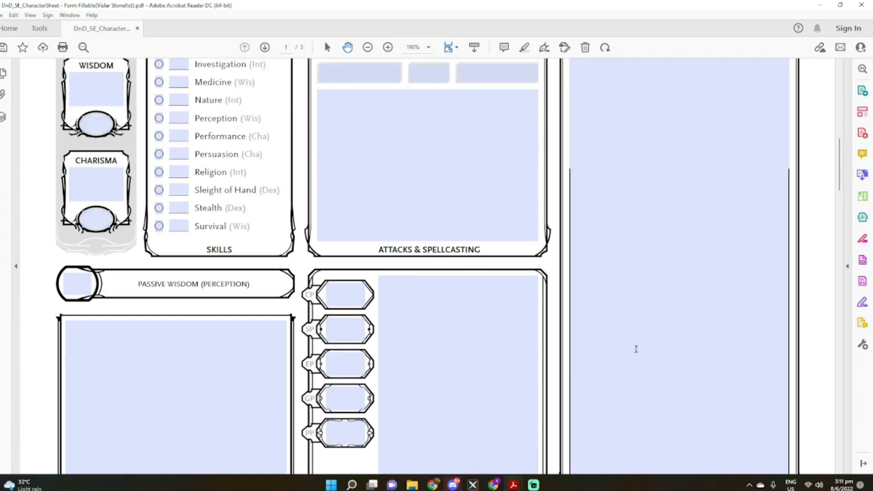
left_click(614, 182)
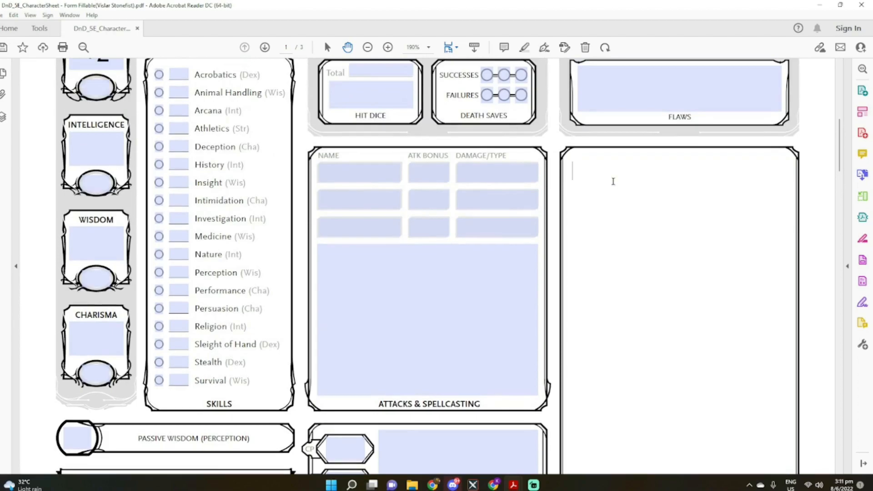
type("-")
type("Your speed is not reduced w")
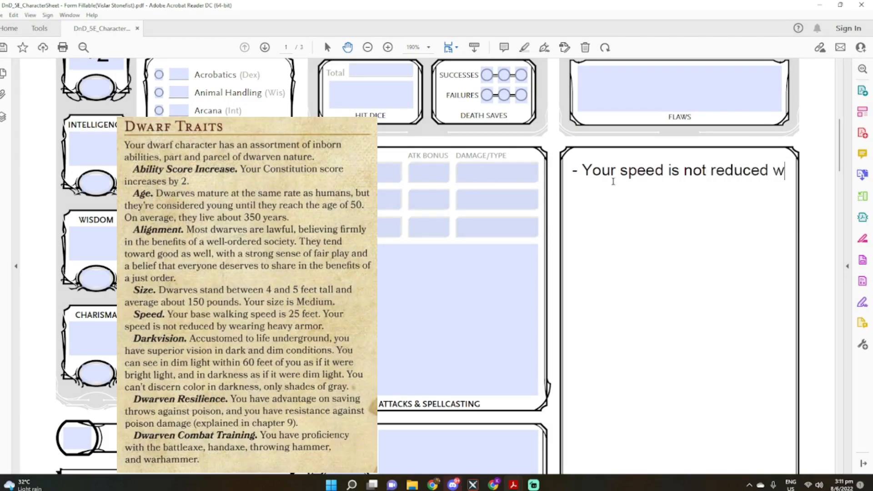
type("hen wearing heavy armor")
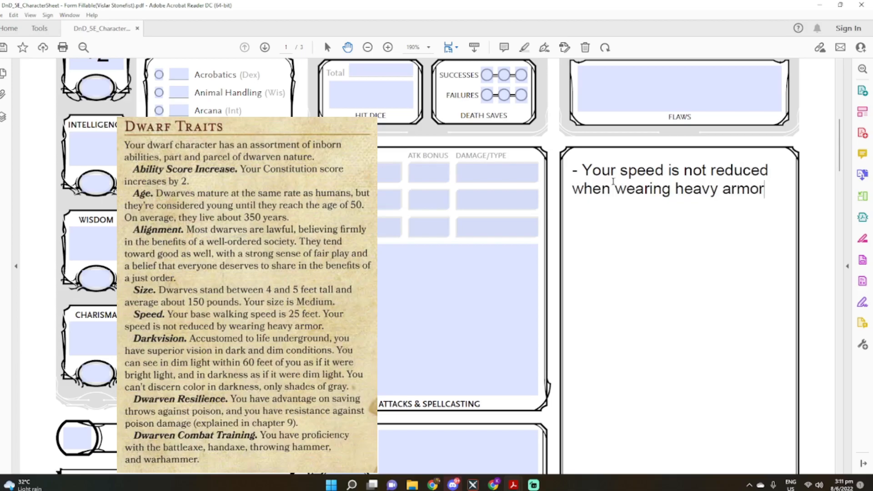
type(".")
Add the line "- Darkvision(PHB Pg20)" below the heavy armor entry in Features & Traits and start a new line
key("Return")
type("D")
key("BackSpace")
type("- Darkvsi")
key("BackSpace")
key("BackSpace")
type("ision,")
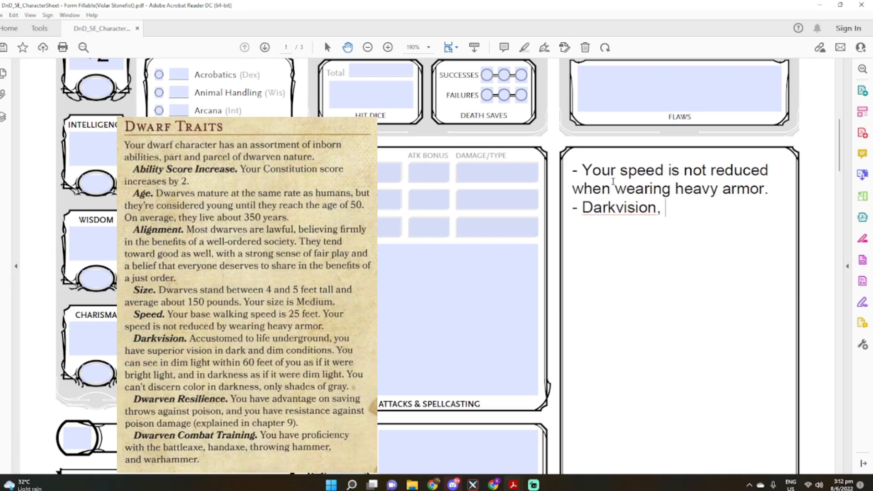
type("\\")
key("BackSpace")
key("BackSpace")
key("BackSpace")
type("(PHB Pg20)")
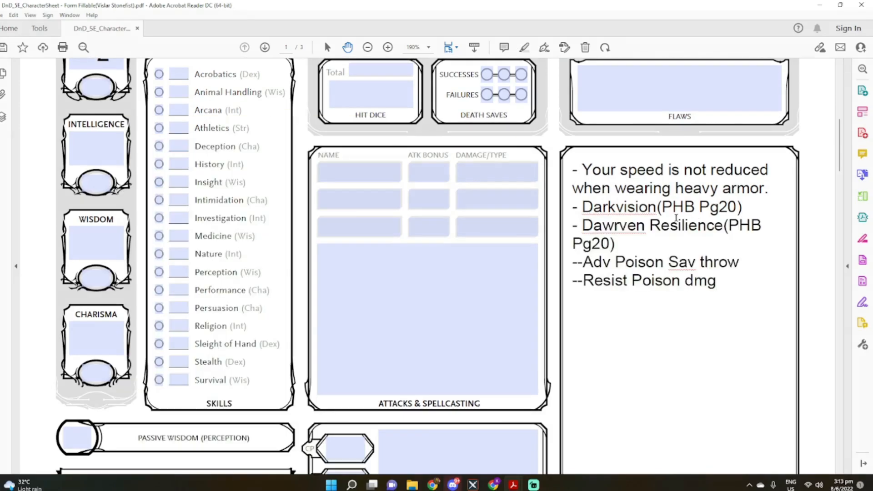
key("Return")
Begin a dash-marked entry under Other Proficiencies & Languages
scroll(581, 361, "down", 7)
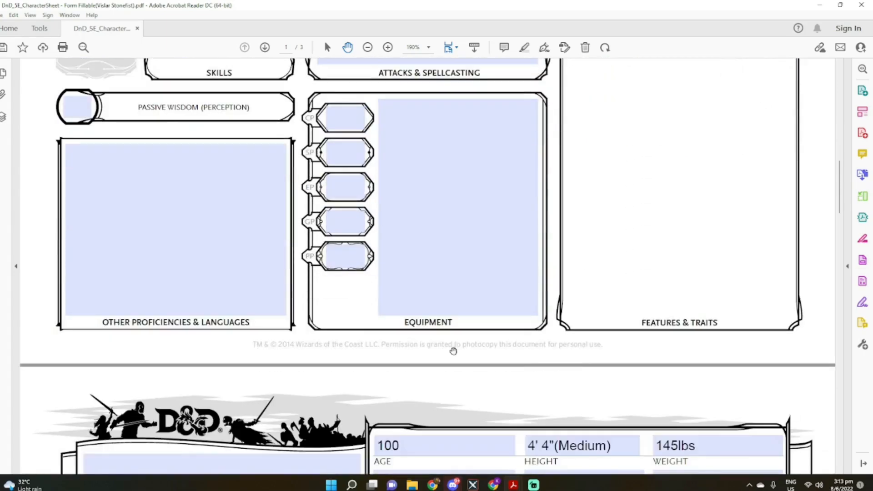
left_click(87, 162)
type("-")
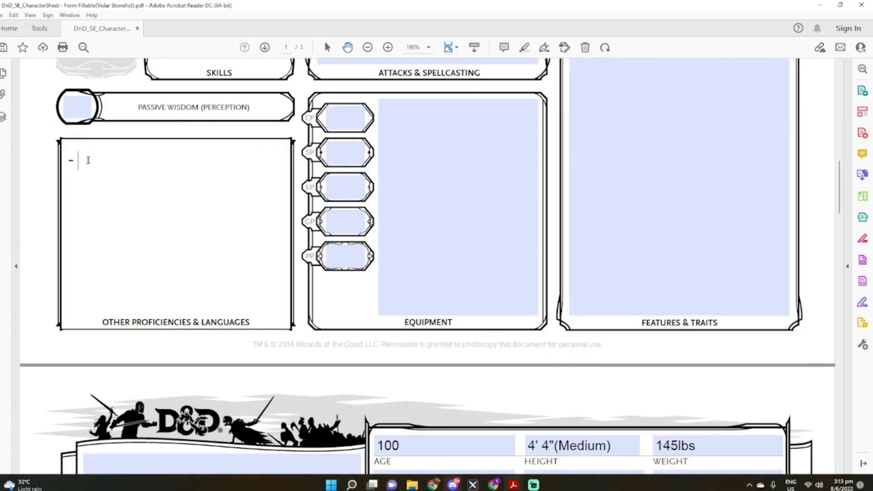
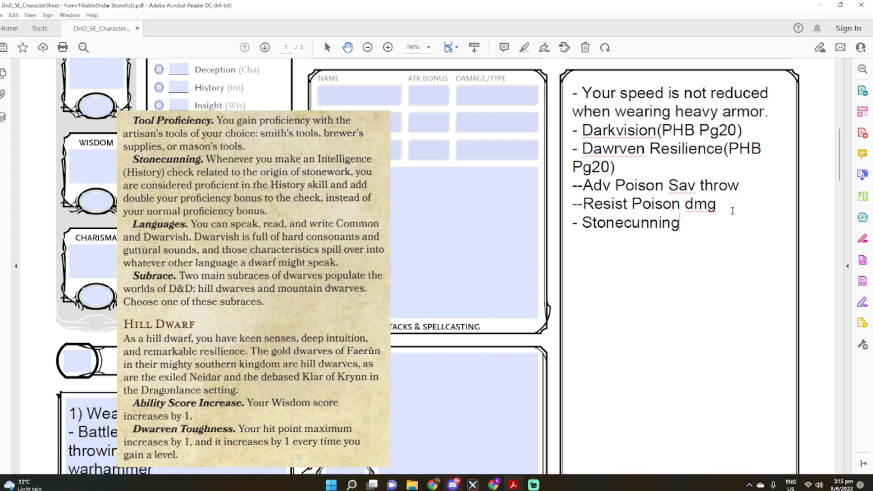
Complete the Stonecunning entry in Features & Traits with ", when making Hist(int) check for stonework, x2 Prof bonus"
type(", wh")
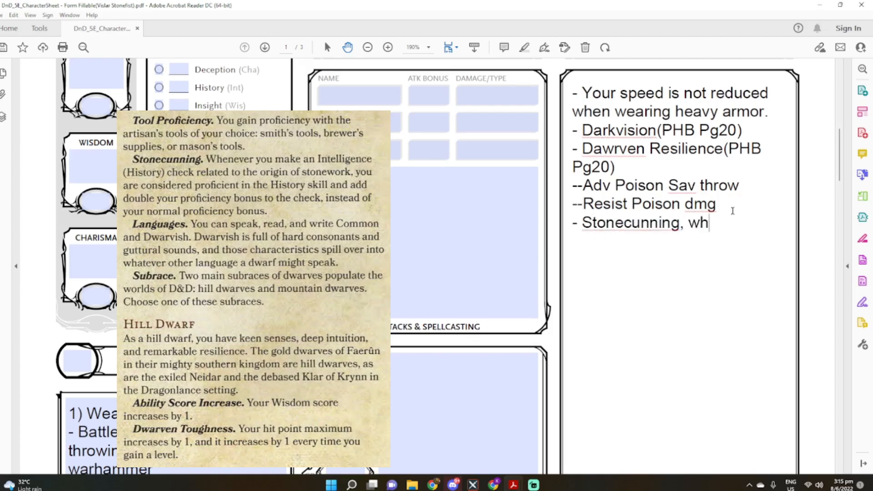
type("en making Hist(int) ")
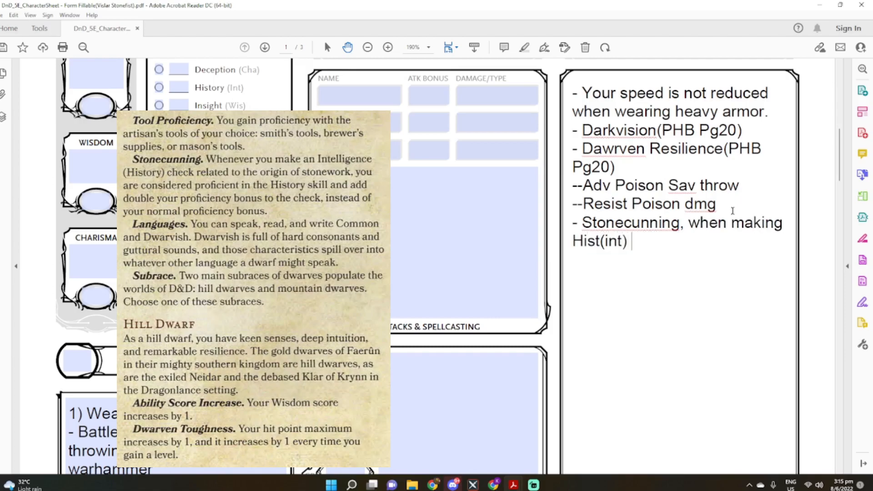
type("check for stonework, ")
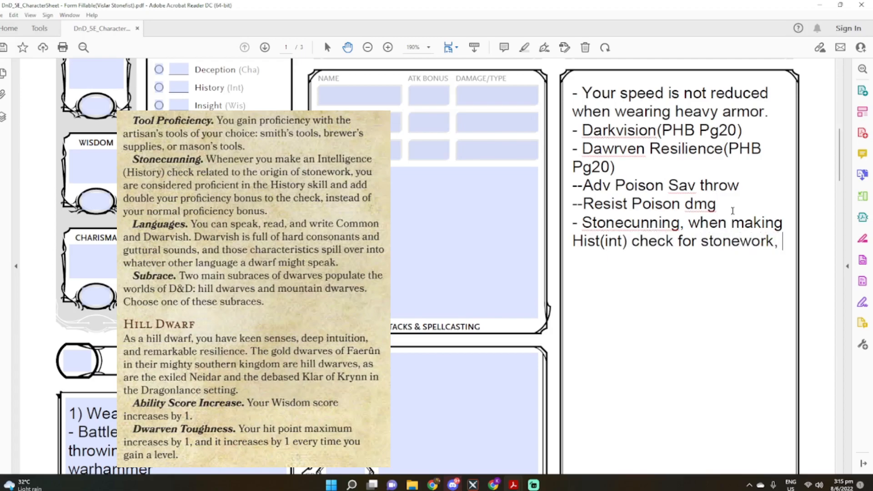
type("x3")
key("BackSpace")
type("2 Prof bonus")
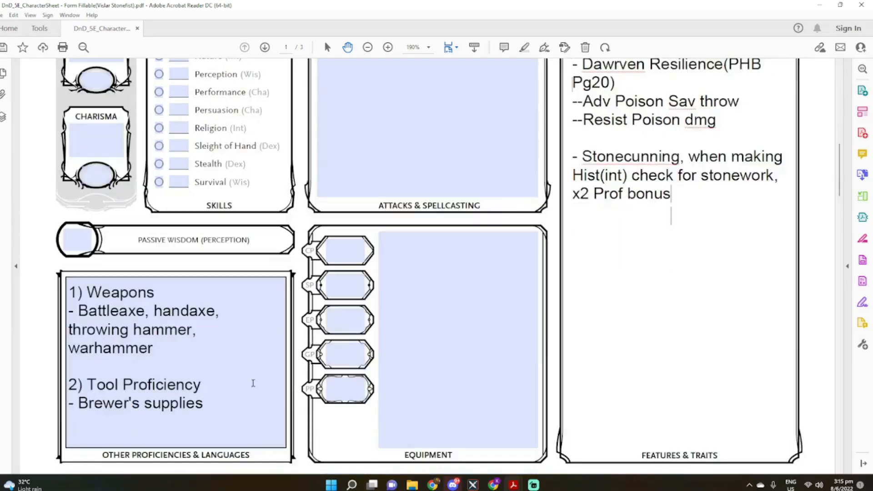
Add the heading "3) Languages" under Other Proficiencies & Languages, one blank line below the Brewer's supplies entry
left_click(217, 404)
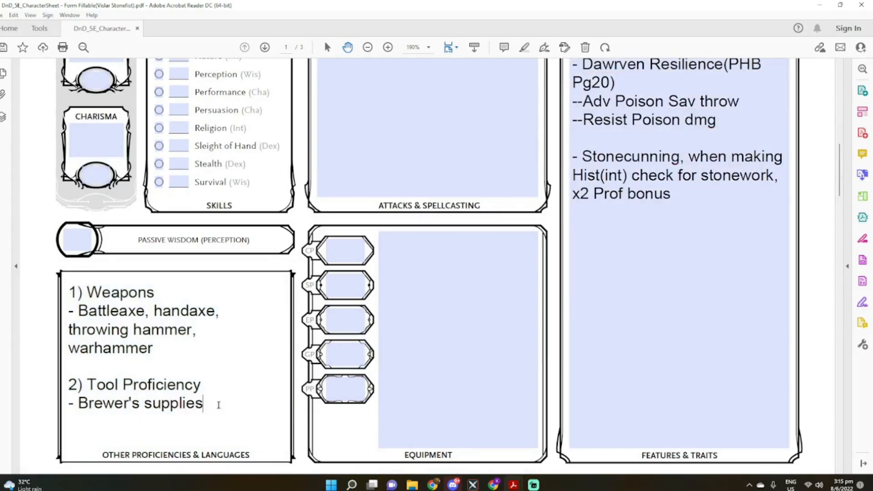
key("Return")
key("Return")
type("3) Ma")
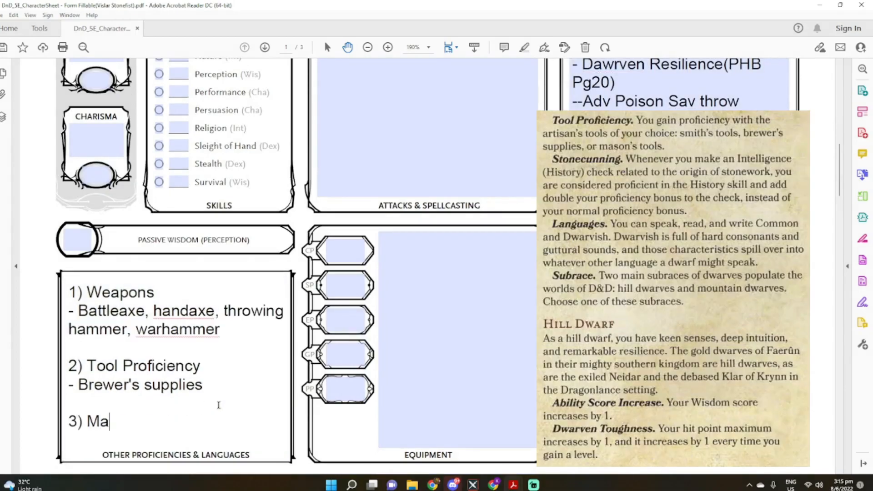
key("BackSpace")
key("BackSpace")
type("Languages")
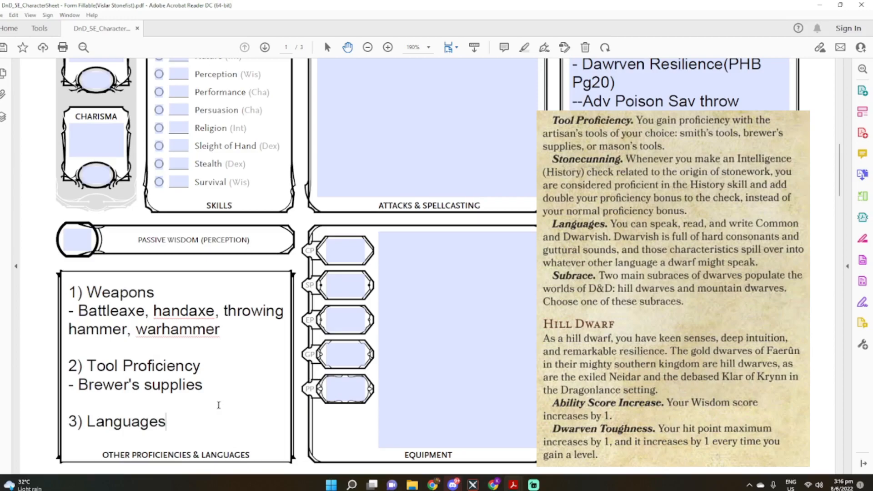
List "- Common, Dwarvish" on a new line beneath the Languages heading
key("Return")
type("- Common")
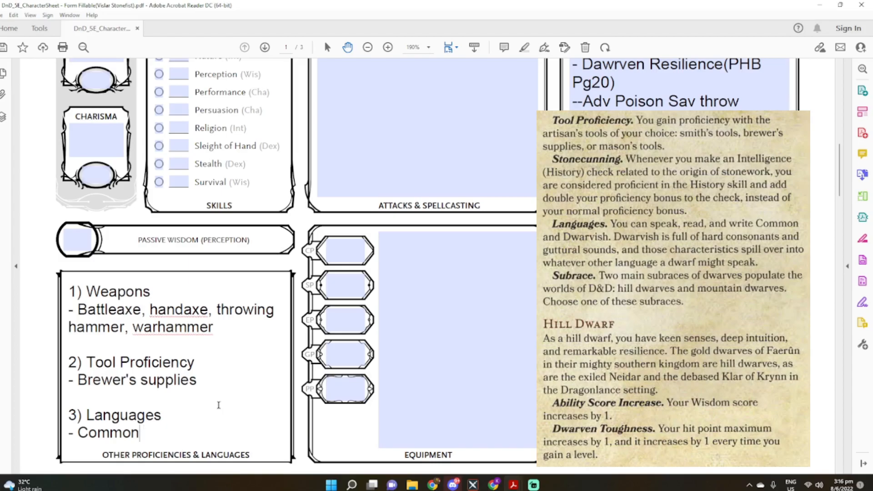
type(", Dwarfish")
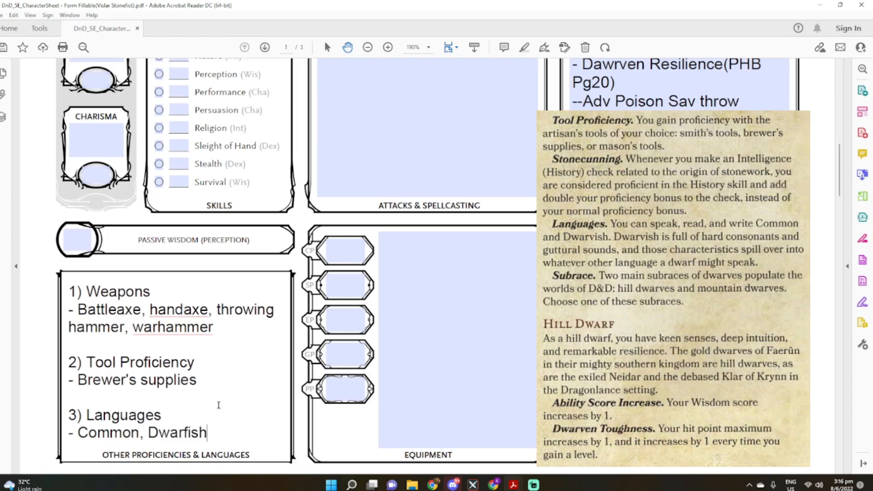
key("Left")
key("Left")
key("Left")
key("BackSpace")
type("v")
Fill in the character's race on the first page as "Dwarf(Hill)"
scroll(319, 455, "up", 15)
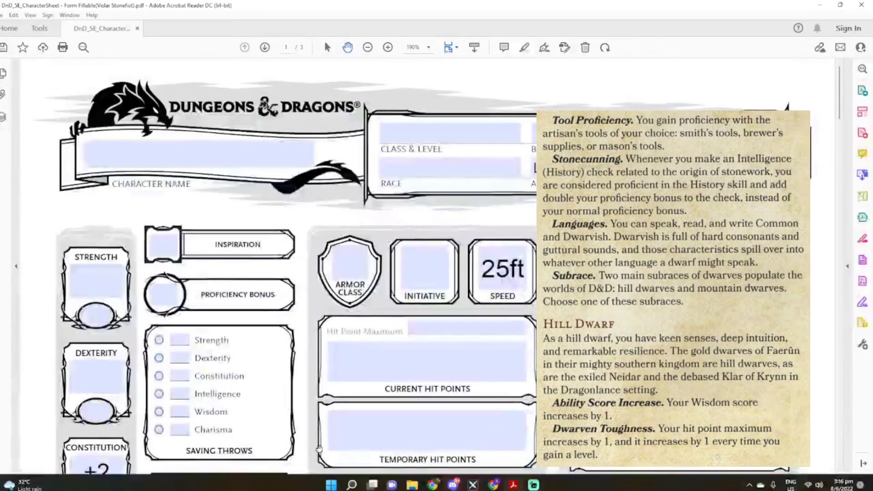
left_click(401, 174)
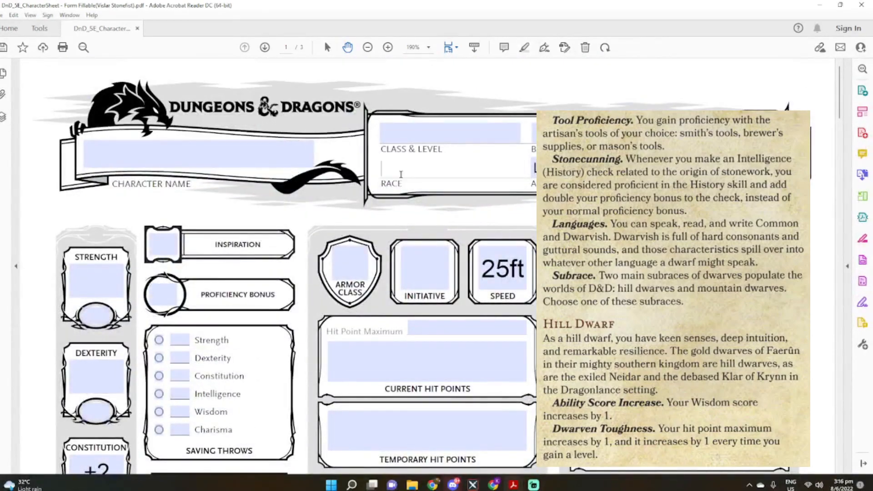
type("Dwarf(Hill)")
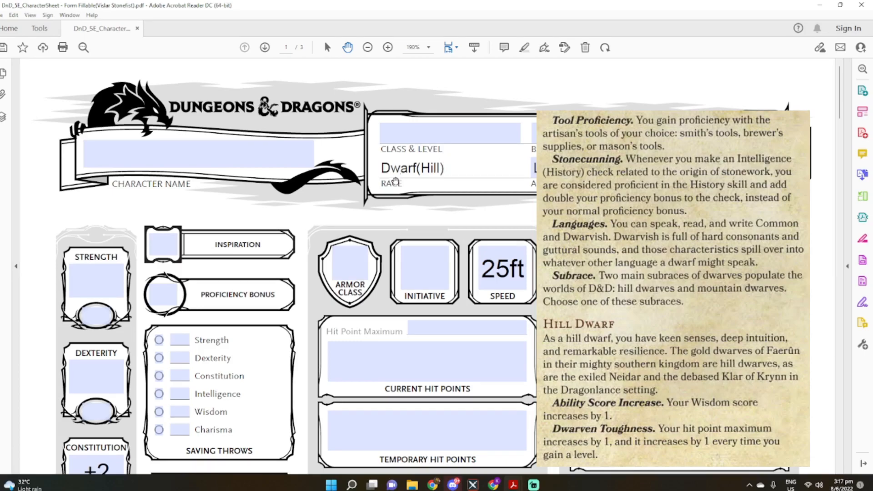
Enter the hill dwarf ability score increase of +1 for Wisdom
scroll(97, 286, "down", 5)
scroll(98, 286, "down", 2)
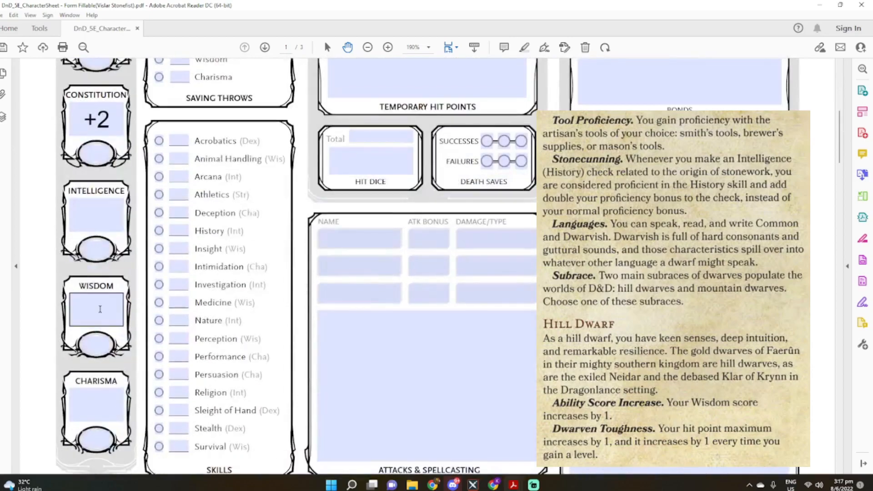
left_click(96, 313)
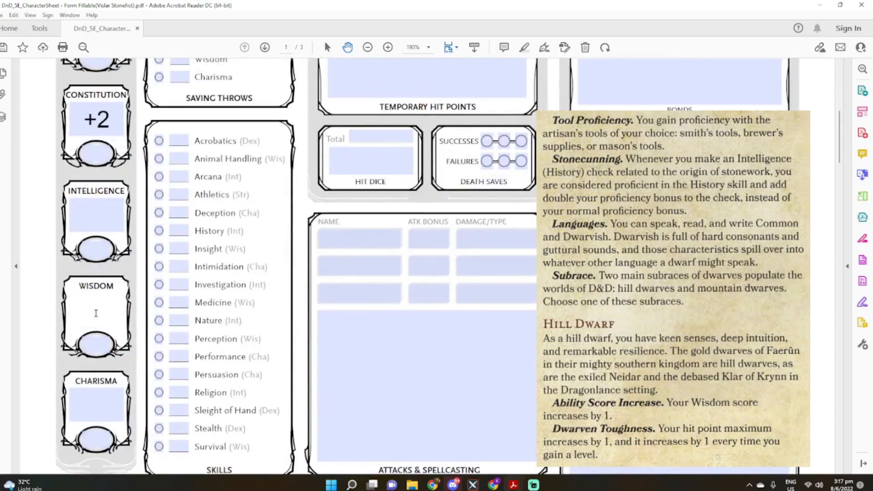
type("+1")
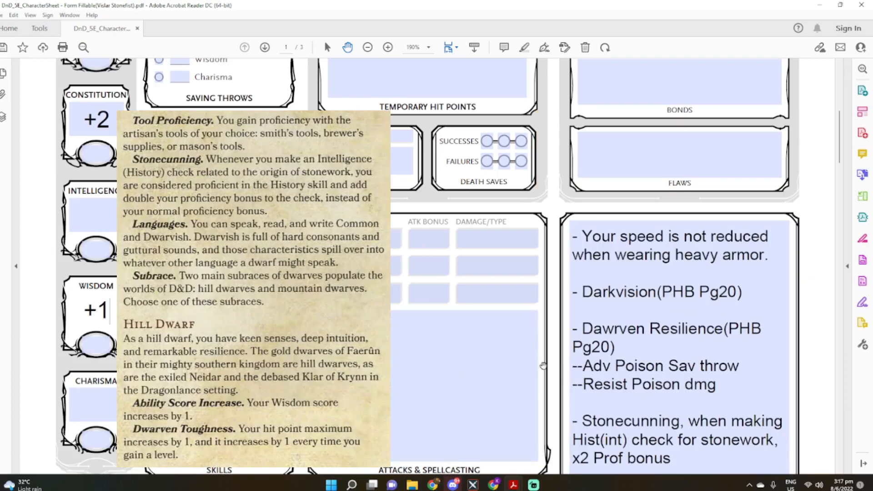
Add a "- Dwarven toughness" entry below the Stonecunning entry in Features & Traits
scroll(547, 367, "down", 2)
left_click(693, 332)
key("Return")
type("- D")
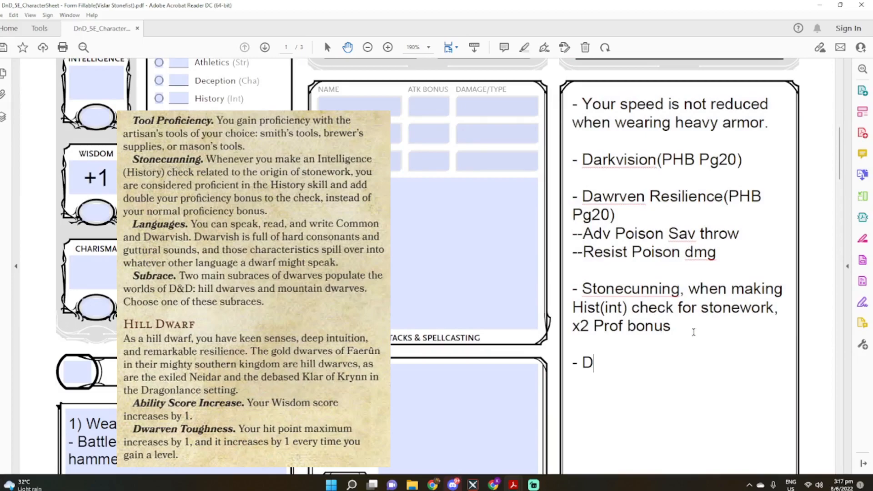
type("warven toughness")
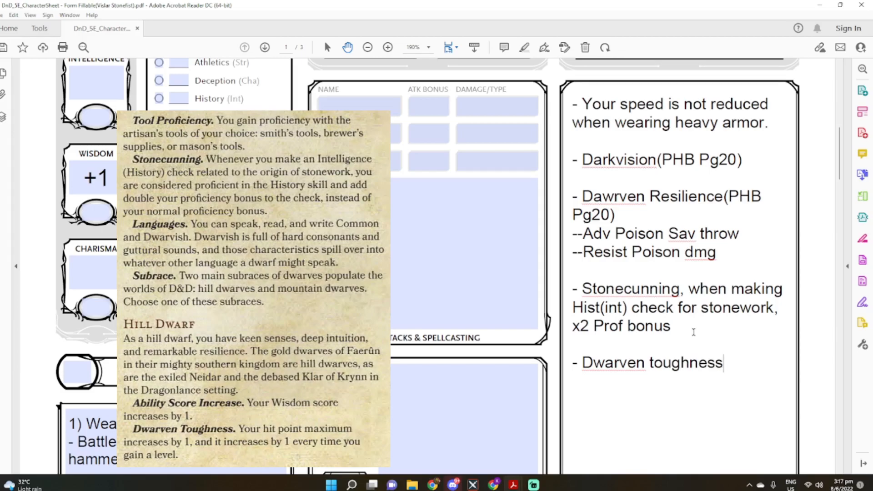
Write "-- Max HP increase by 1, and increase by 1 everytime I gain a level" beneath the Dwarven toughness entry
key("Return")
type("-- H")
key("BackSpace")
type("Max HP N")
key("BackSpace")
type("increase by")
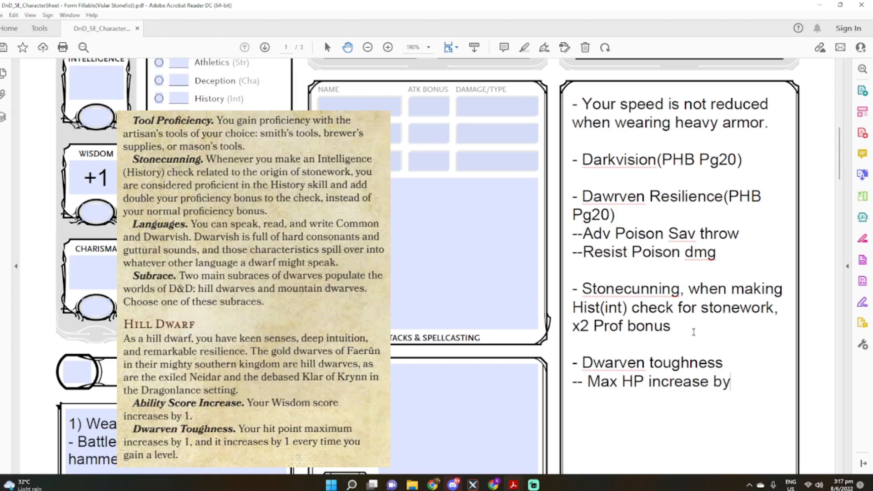
type(" 1, and increase by 1")
type(" everytm")
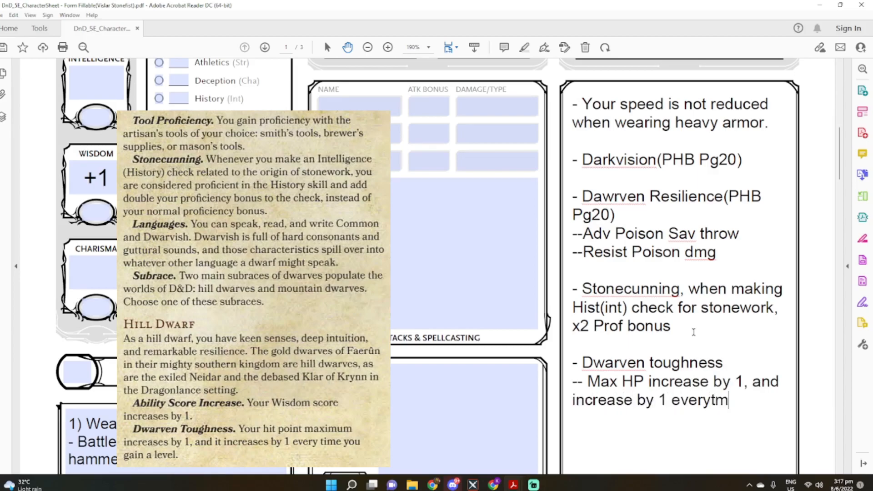
key("BackSpace")
type("ime I g")
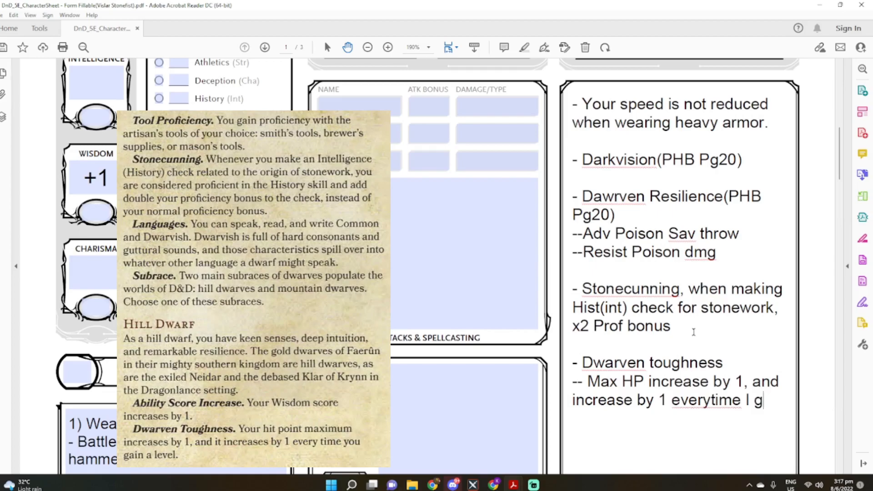
type("ain a level")
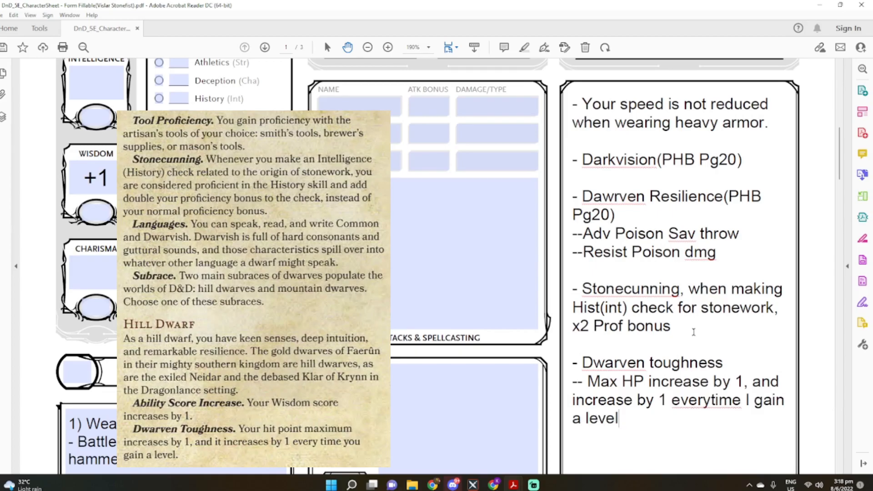
Enter the Dwarven Toughness bonus of +1 as the Hit Point Maximum
scroll(429, 217, "up", 8)
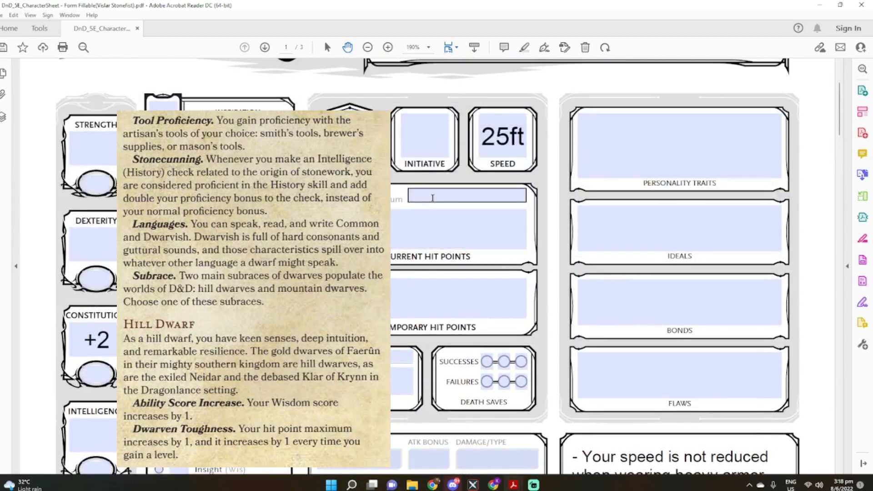
left_click(433, 198)
type("+1")
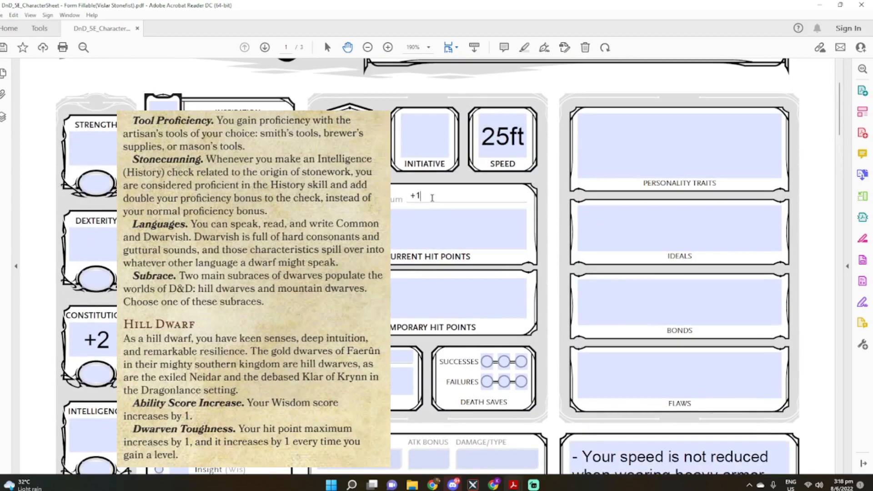
Fill in the character's class and level as "Bard, Level 1"
scroll(401, 257, "up", 3)
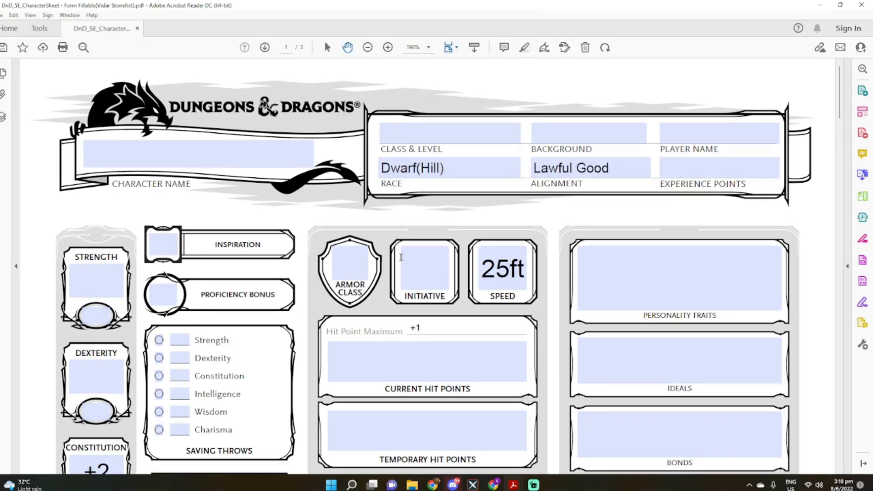
left_click(424, 137)
type("Bard")
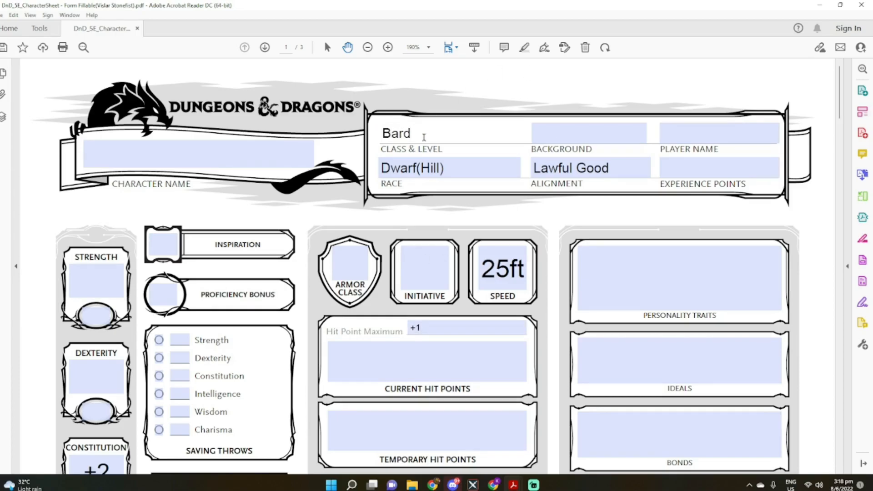
type(", Level 1")
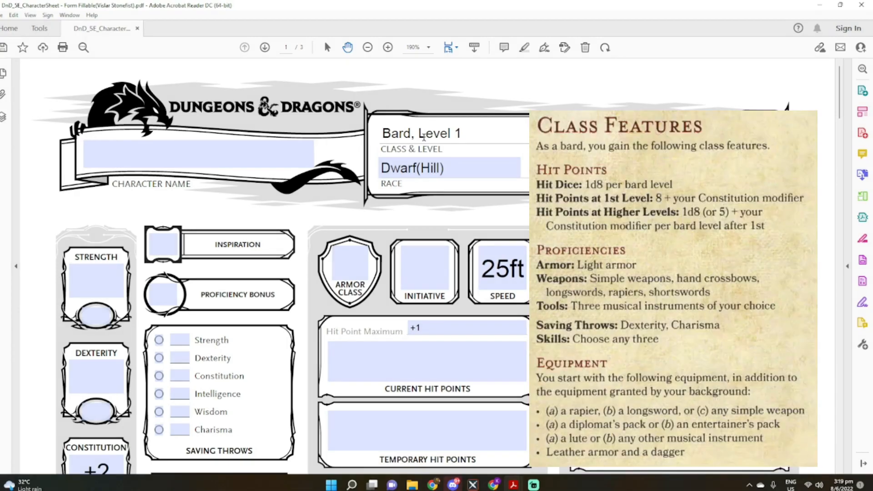
Set the bard's hit dice to 1d8 with a total of 1
scroll(391, 318, "down", 5)
left_click(389, 408)
type("1d8")
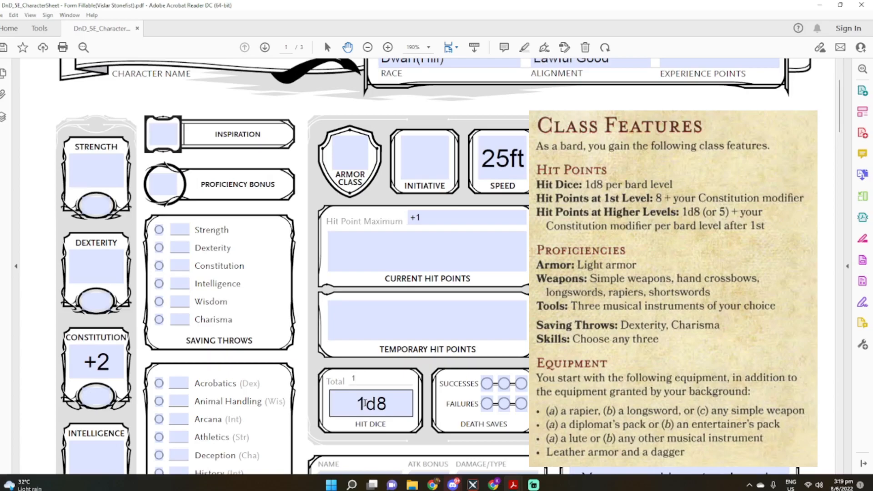
Extend the Hit Point Maximum formula to "+1+8+Con Mod"
left_click(438, 218)
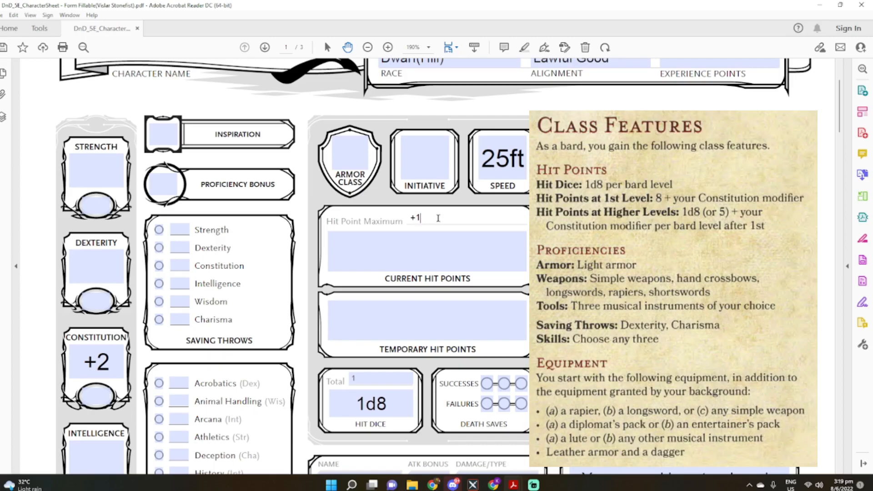
type("+")
type("8+")
type("CO")
key("BackSpace")
type("on Mod")
left_click_drag(473, 217, 435, 217)
left_click(437, 236)
scroll(435, 246, "up", 3)
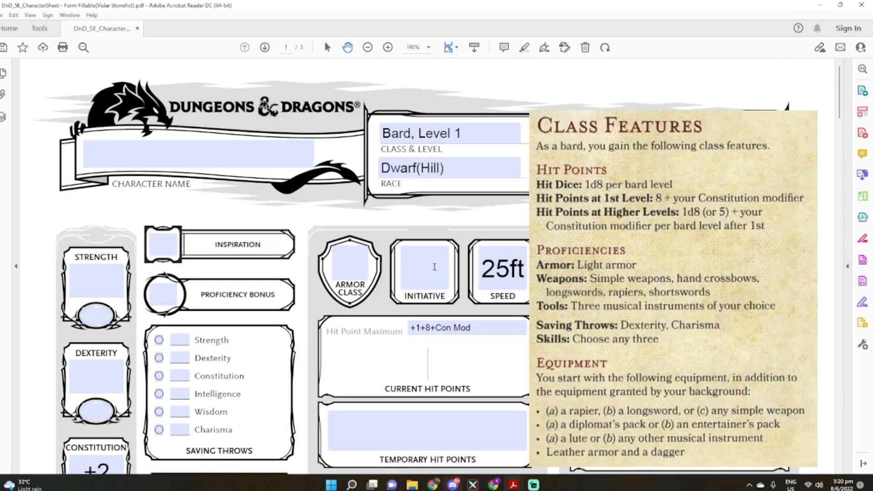
Add the line "- Light Armour" after the warhammer entry in the Weapons section of Other Proficiencies & Languages
scroll(434, 267, "down", 15)
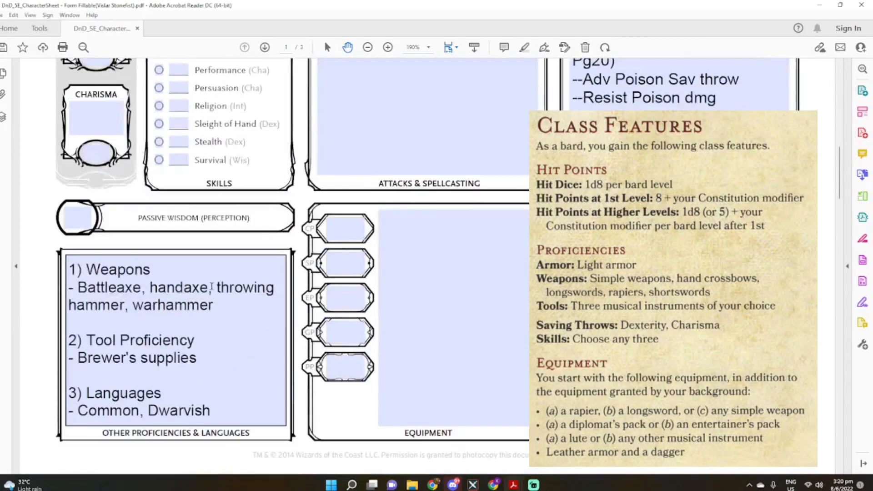
left_click(245, 311)
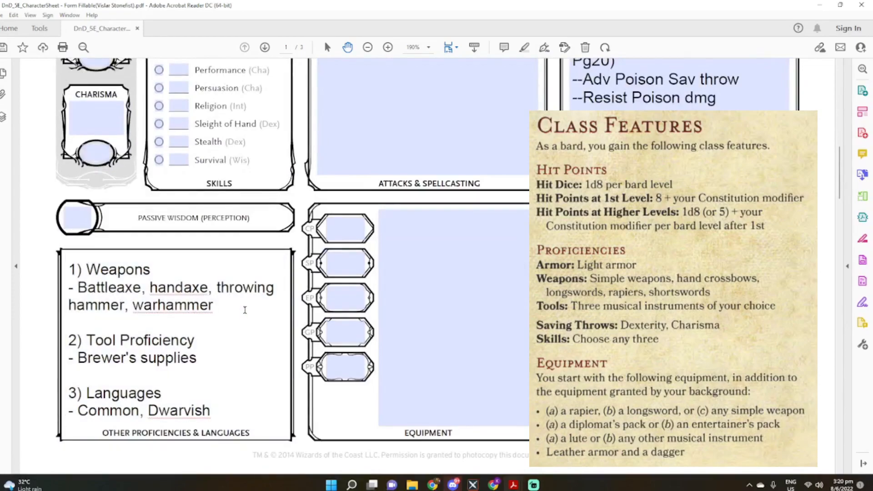
key("Return")
type("- Light Armour")
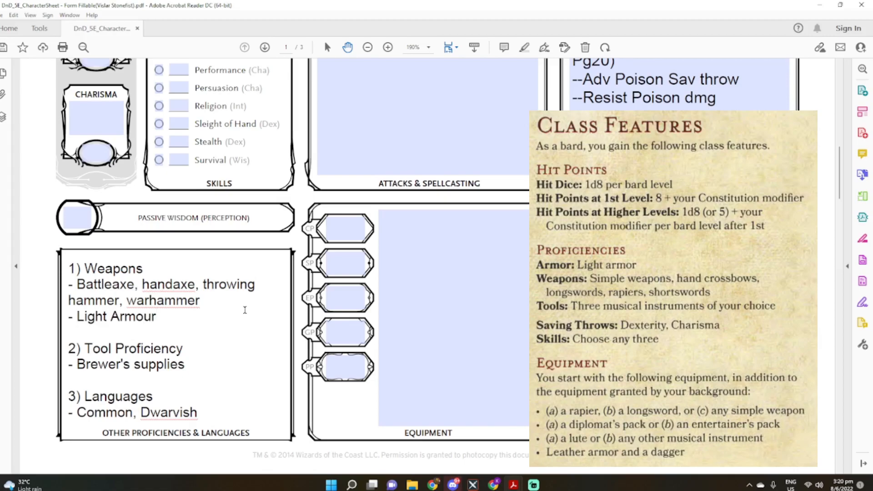
Insert the line "- Simple weapons, hand crossbows" above the Light Armour entry in the Weapons section
key("Up")
key("Right")
key("Return")
type("- Simple weapons, hand crossb")
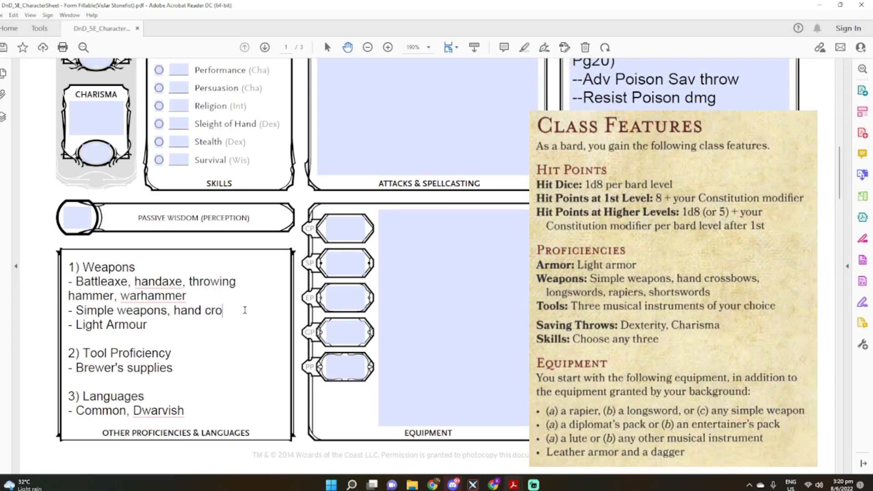
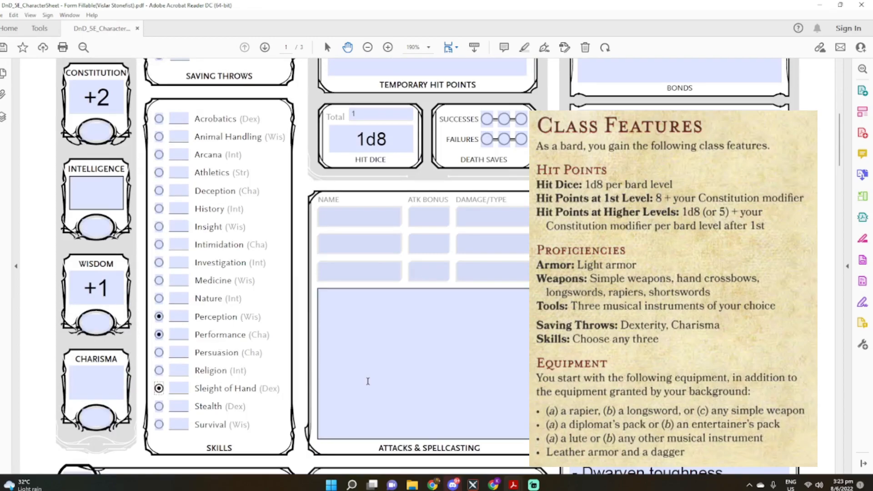
Start the Equipment list with the line "- Rapier"
scroll(368, 403, "down", 10)
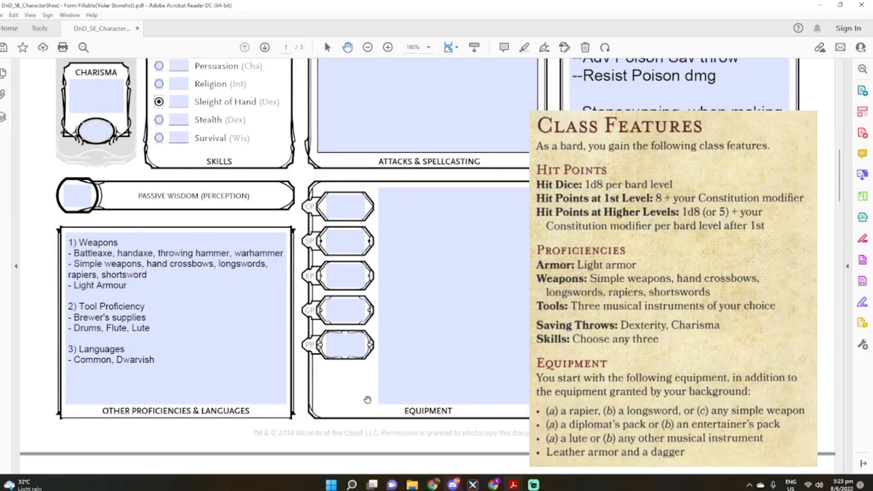
left_click(440, 222)
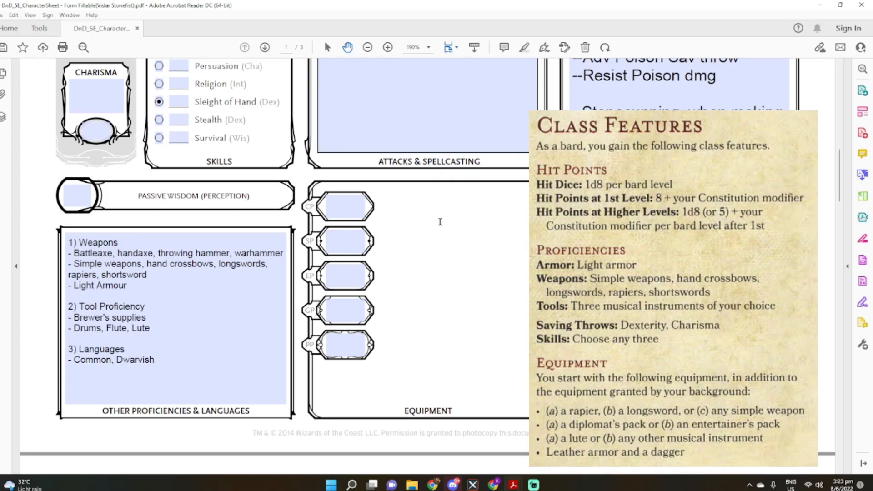
type("- Rapier")
key("Return")
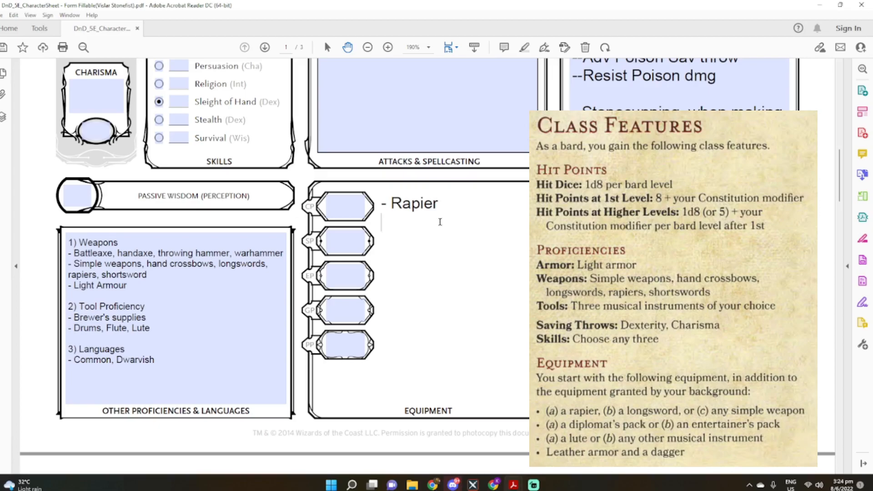
Add the lines "- Entertainer's Pack" and "- Flute" below the rapier in the Equipment list
type("- Entert")
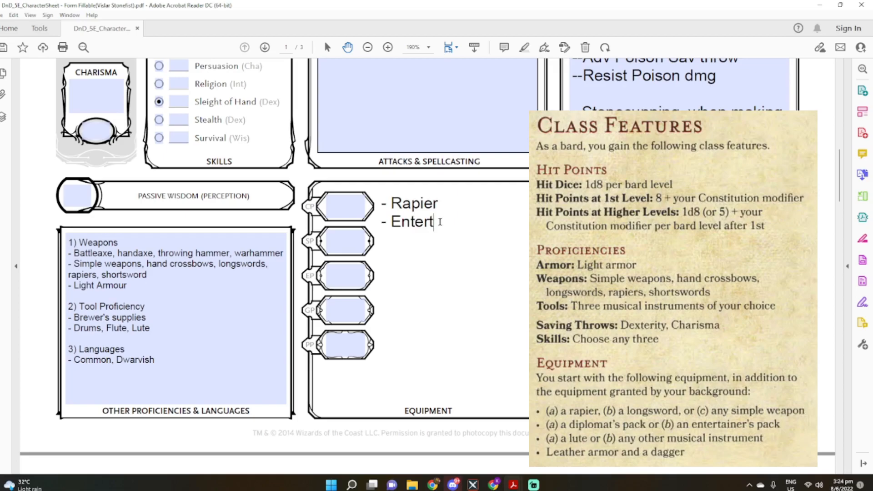
type("ainer's Pack")
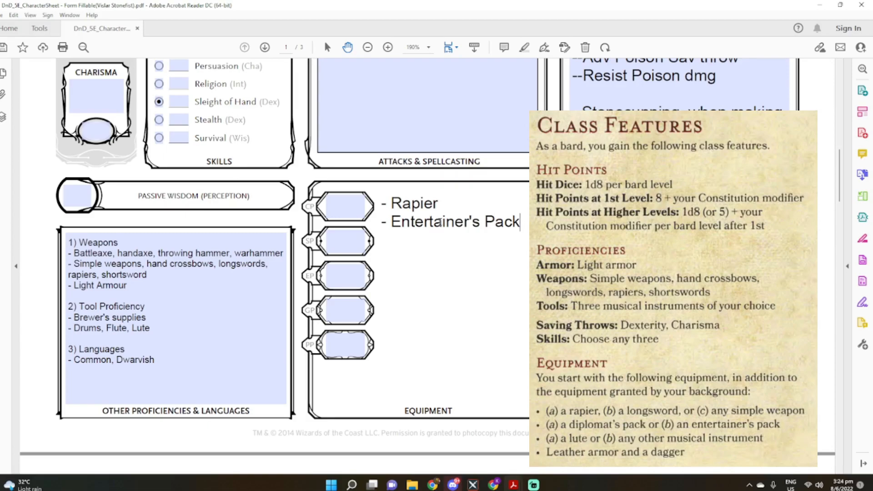
key("Return")
type("-")
type("Flute")
Add the line "- Leather armor" below the flute in the Equipment list
key("Return")
type("- Leather armoud")
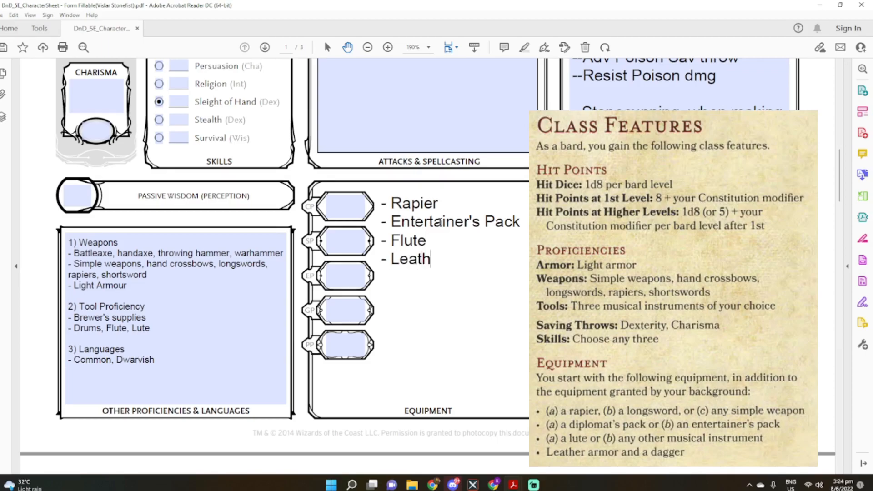
key("BackSpace")
key("BackSpace")
type("r armor")
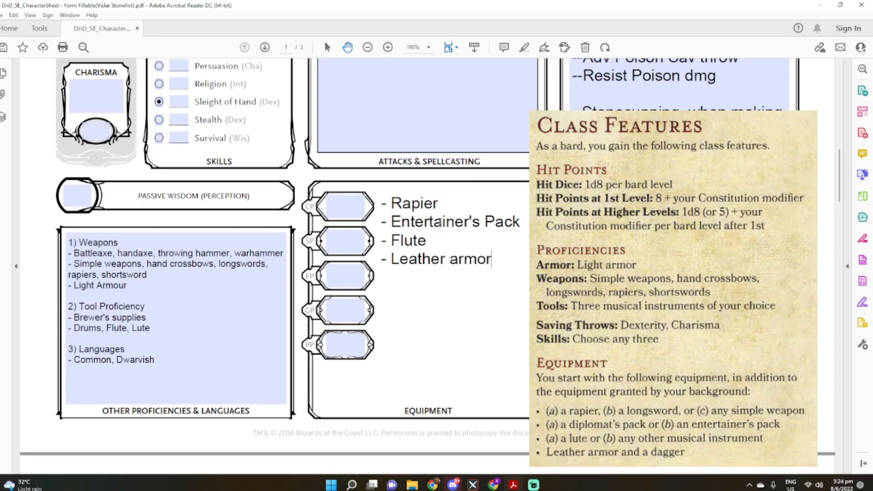
Insert the line "- Dagger" between the rapier and the Entertainer's Pack in the Equipment list
key("Up")
key("Up")
key("Return")
type("- Dagger")
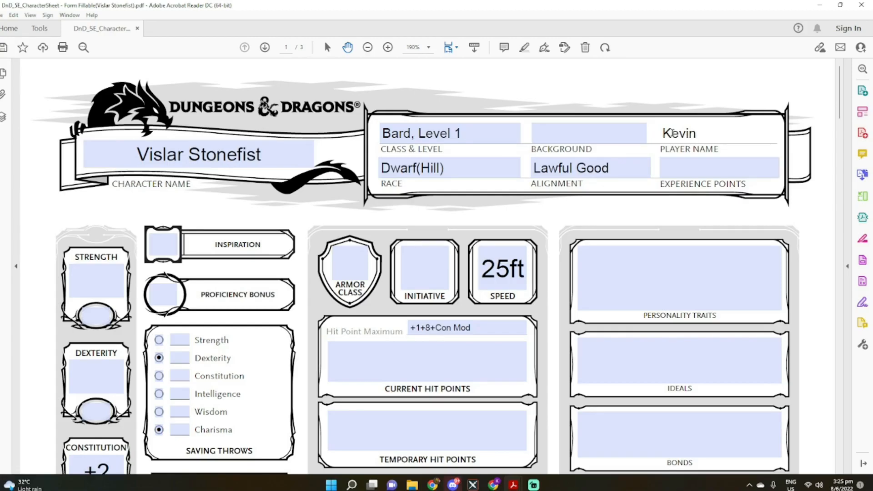
Fill in the Spellcasting Class on the third page as "Bardic Spells"
scroll(480, 338, "down", 15)
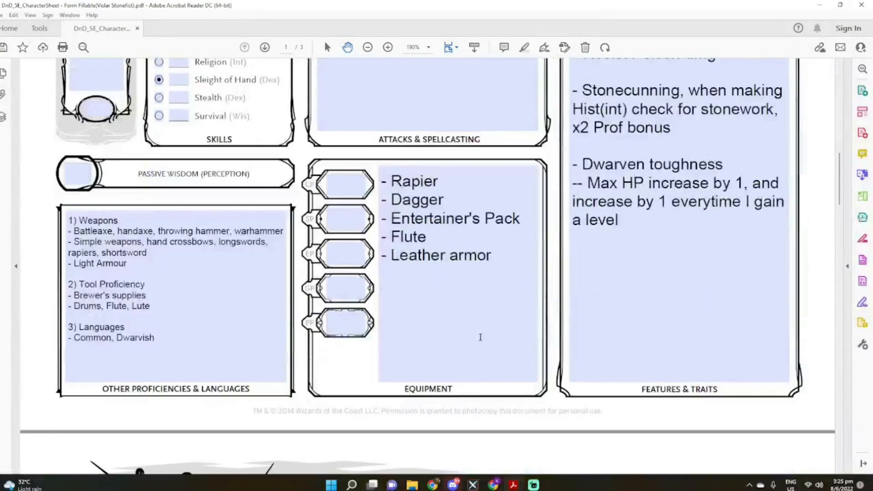
scroll(481, 337, "down", 15)
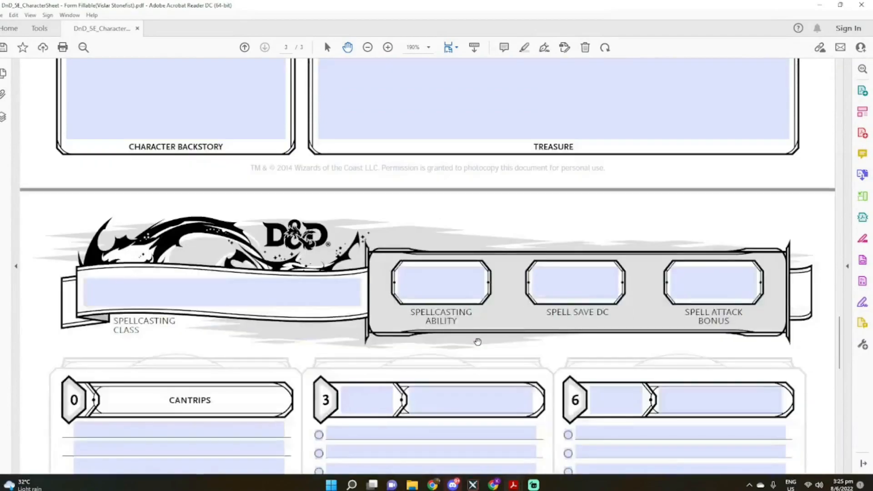
scroll(478, 341, "down", 3)
left_click(159, 142)
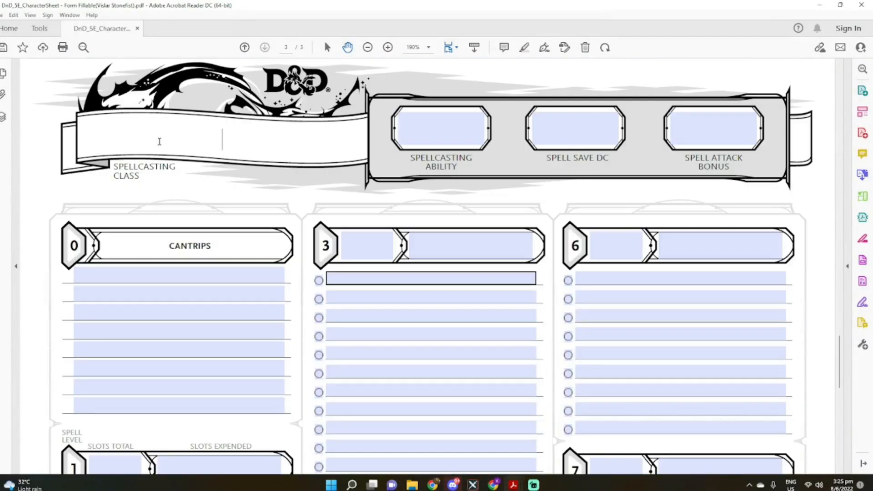
type("Bard")
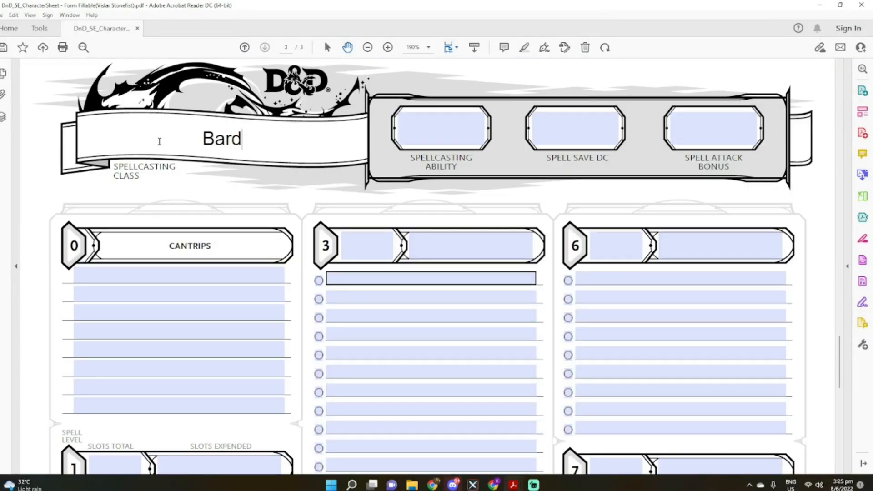
type("ic Spells")
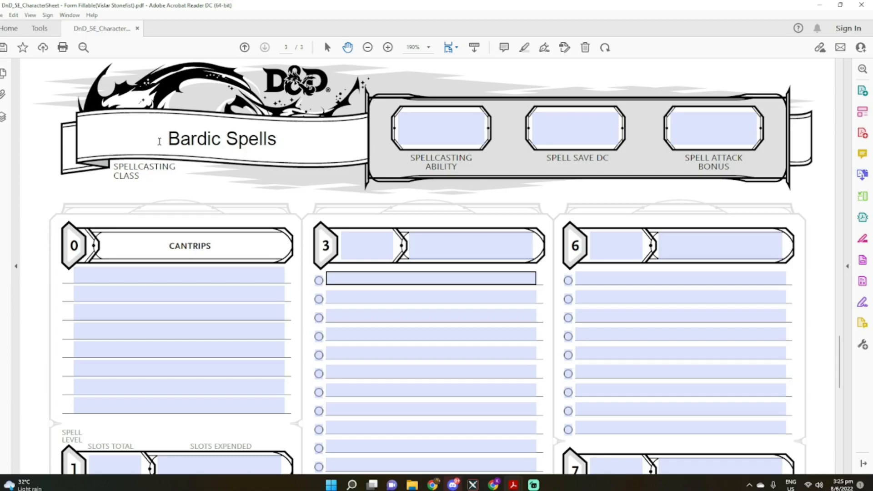
Enter the note "* Choose 2 cantrips from Bardic Spell List" on the first Cantrips line
scroll(117, 170, "down", 3)
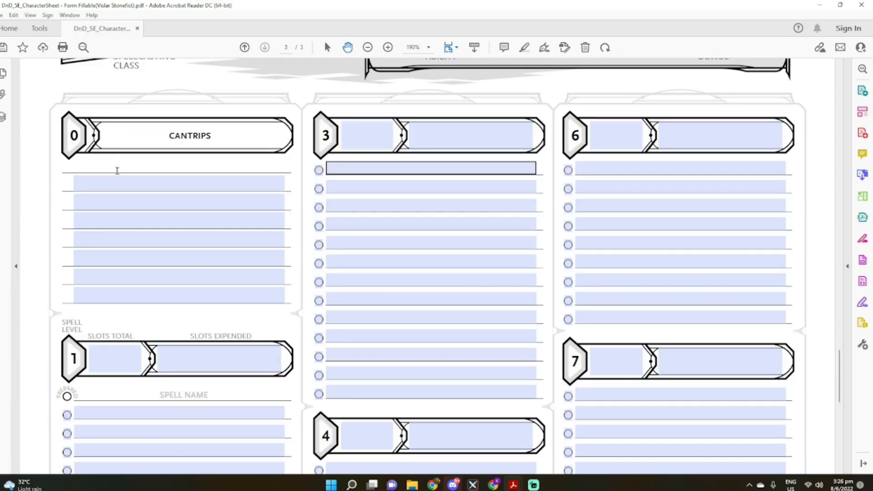
type("* Choose 2 cantrips f")
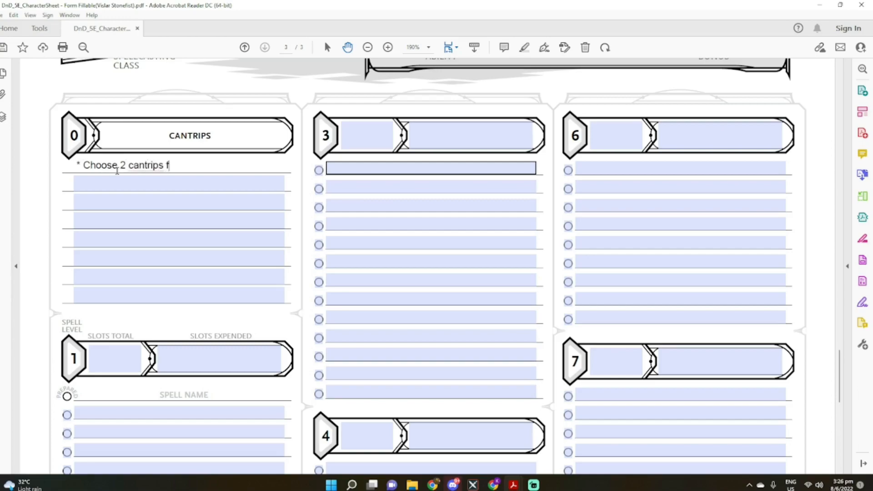
type("rom Bardic Spell List")
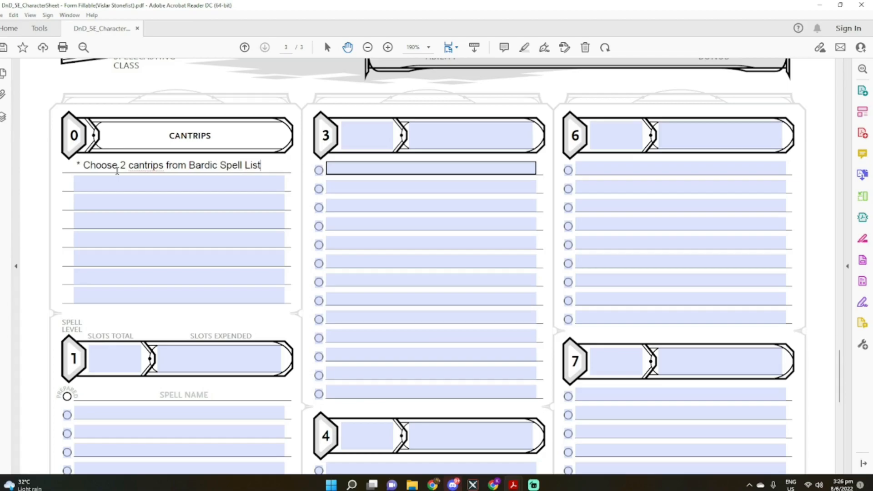
left_click(117, 203)
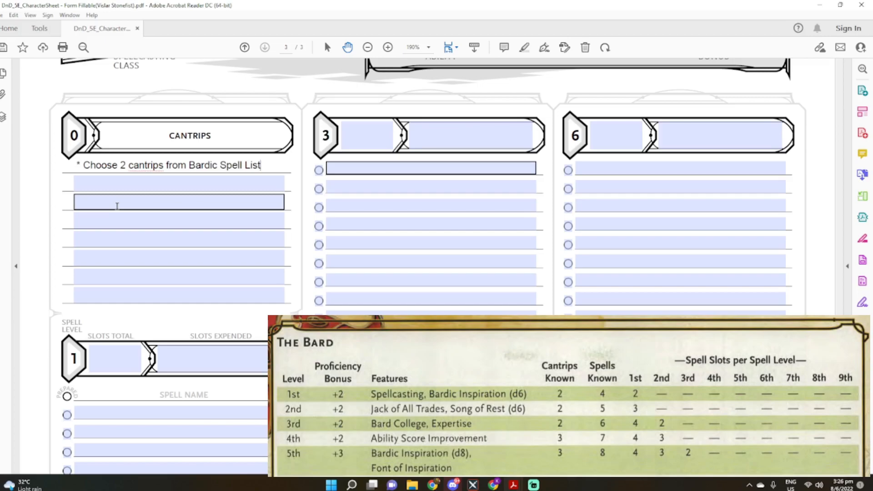
Set the Proficiency Bonus on the first page to +2
scroll(117, 206, "up", 15)
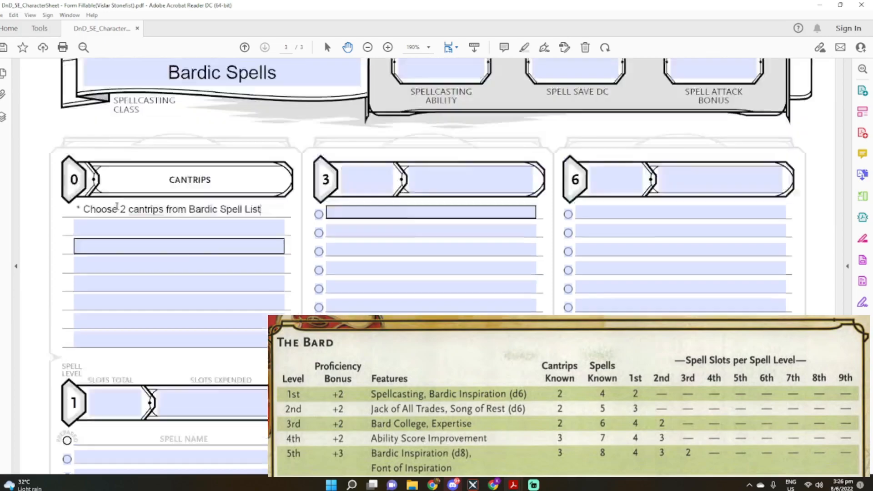
scroll(119, 199, "up", 12)
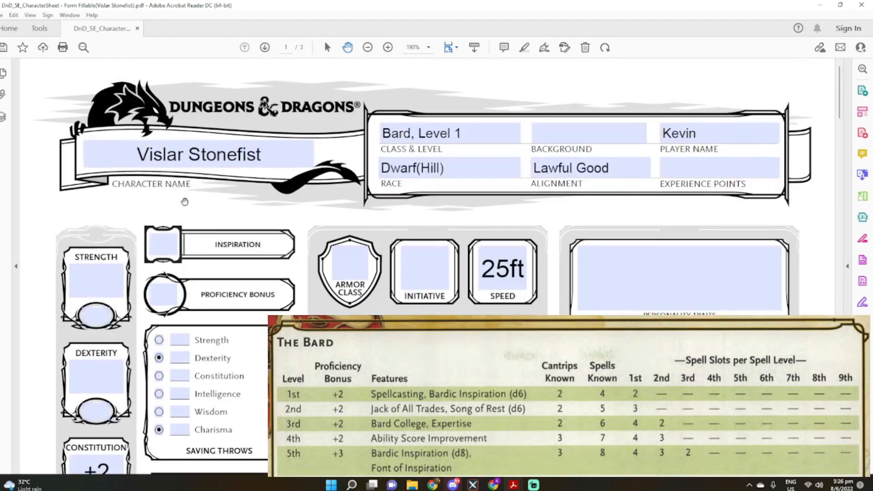
left_click(167, 296)
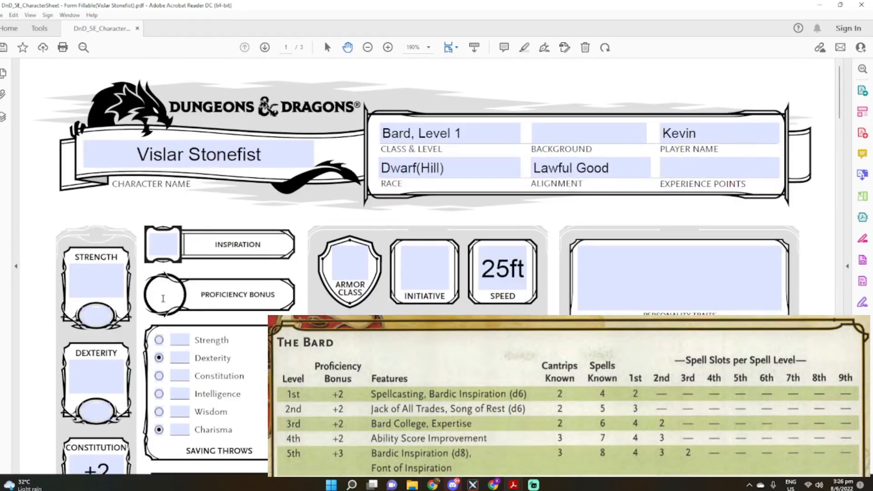
type("+2")
Enter the note "* List down 4 knwon spells from the Bardic Spell List" on the first fillable level 1 spell line
scroll(196, 336, "down", 20)
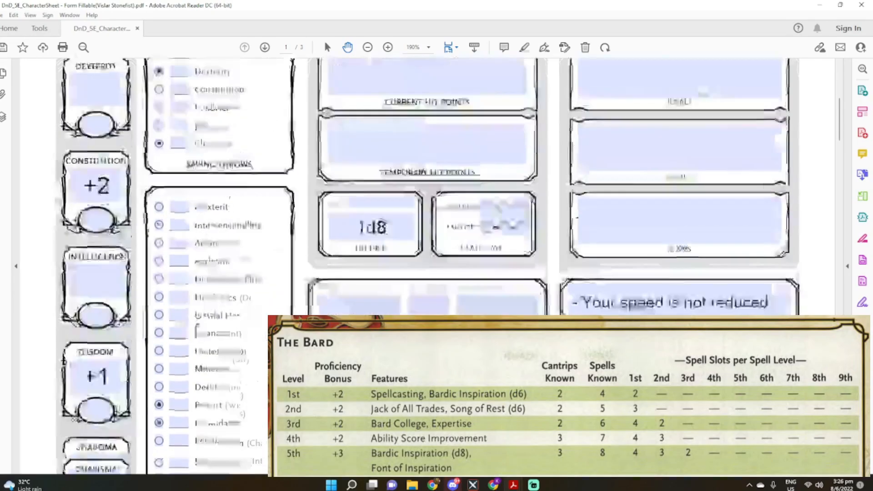
scroll(195, 340, "down", 20)
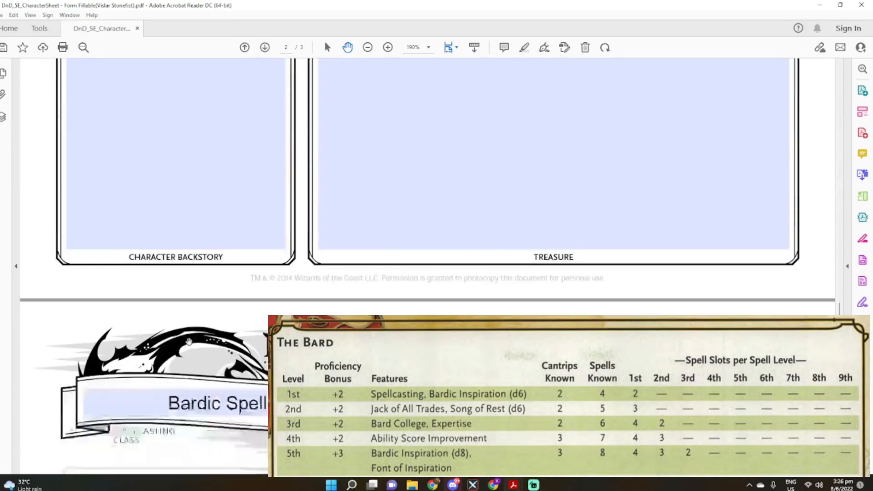
scroll(186, 344, "down", 3)
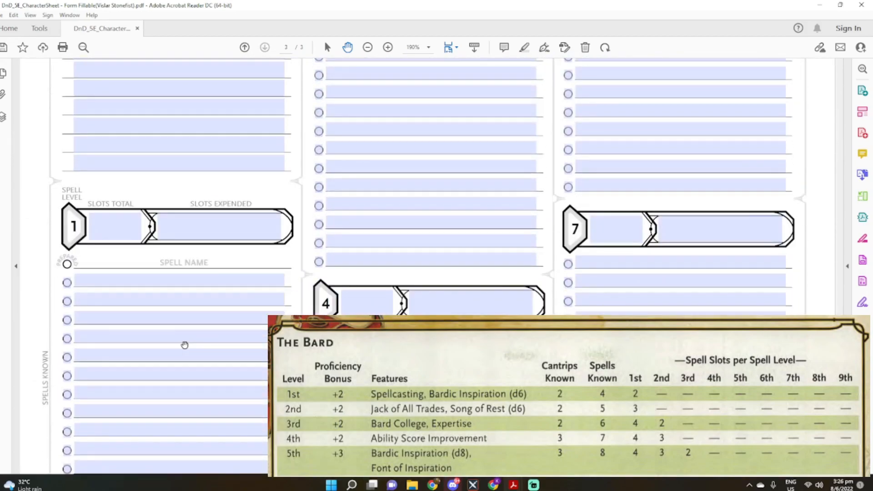
scroll(184, 346, "up", 6)
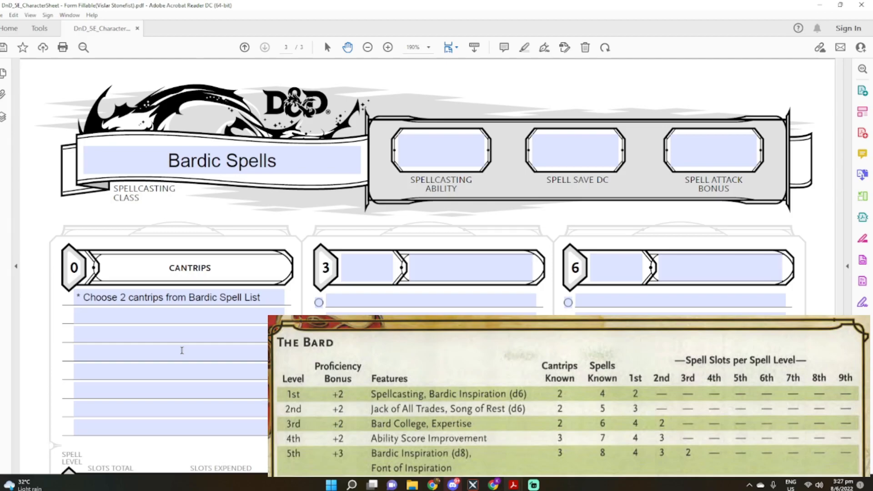
scroll(182, 351, "down", 3)
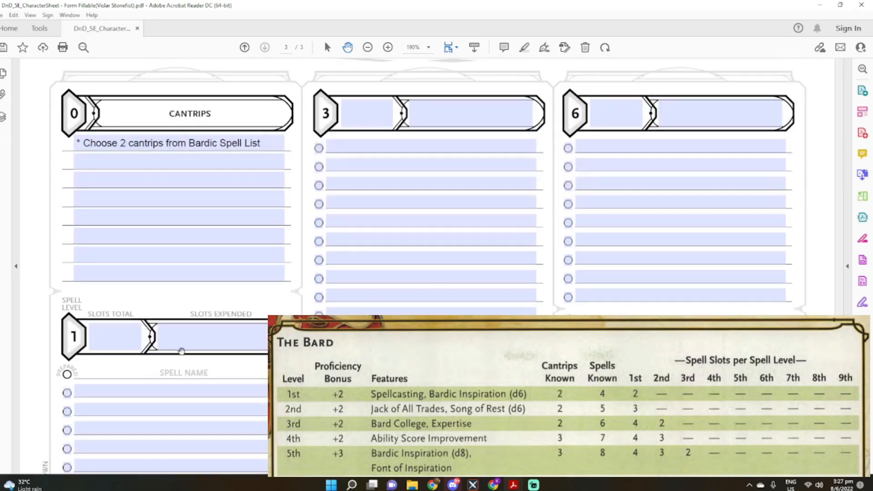
left_click(98, 394)
type("* ")
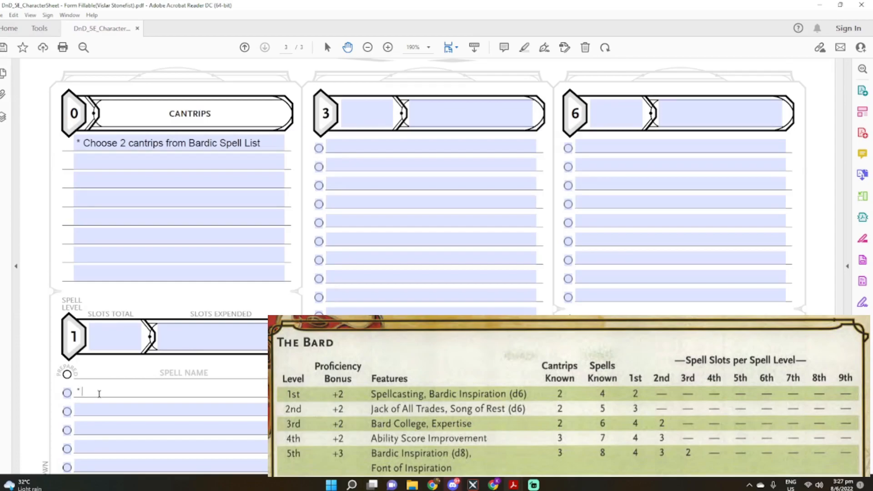
type("List down 4 spells")
key("ctrl+Left")
type("knwon")
key("End")
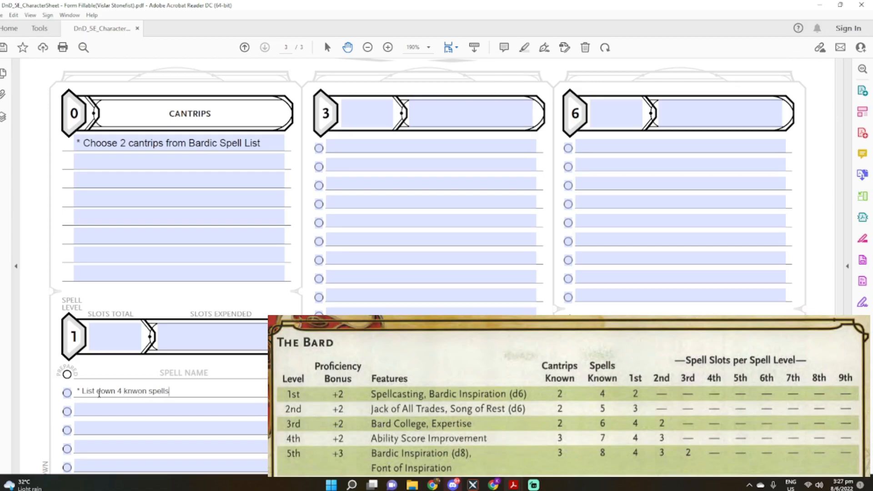
type("from the Bardic Spell List")
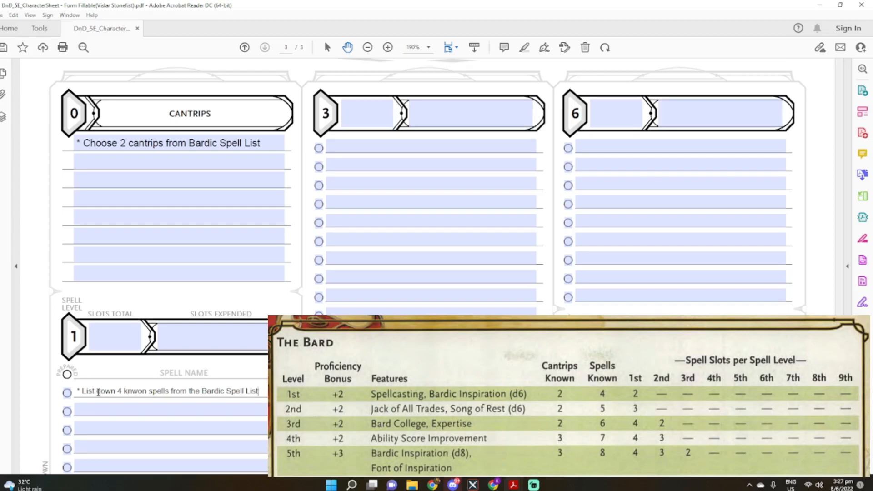
Set the total level 1 spell slots to 2
left_click(102, 334)
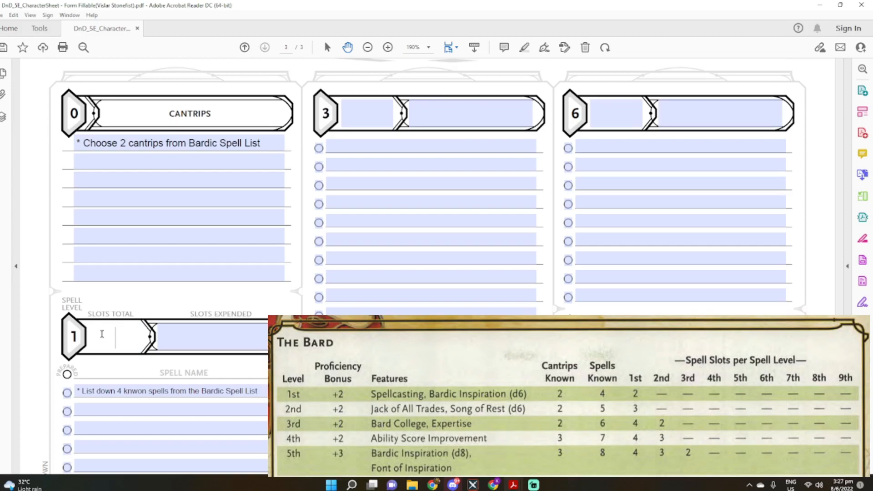
type("2")
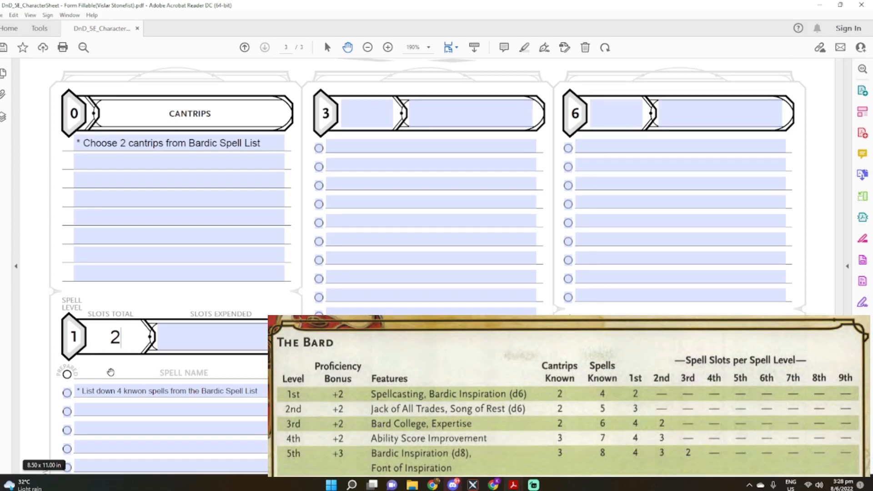
left_click(138, 392)
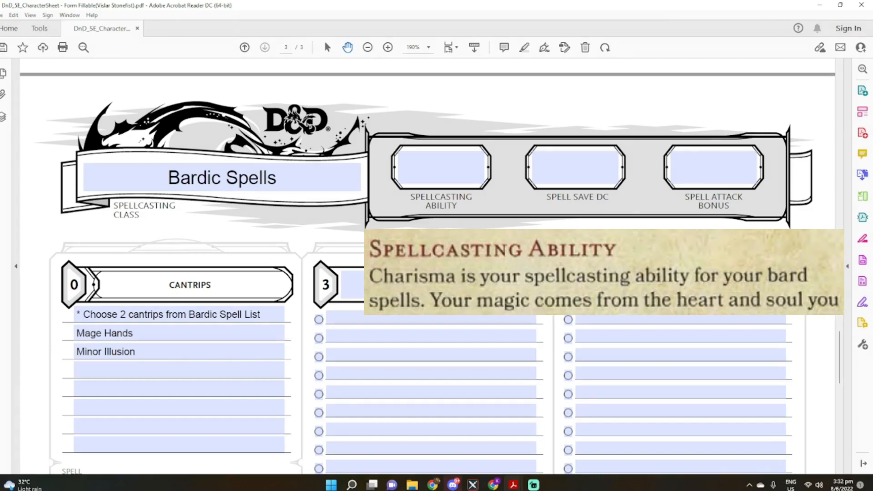
Set the Spellcasting Ability to "Charisma"
left_click(461, 172)
type("Charis")
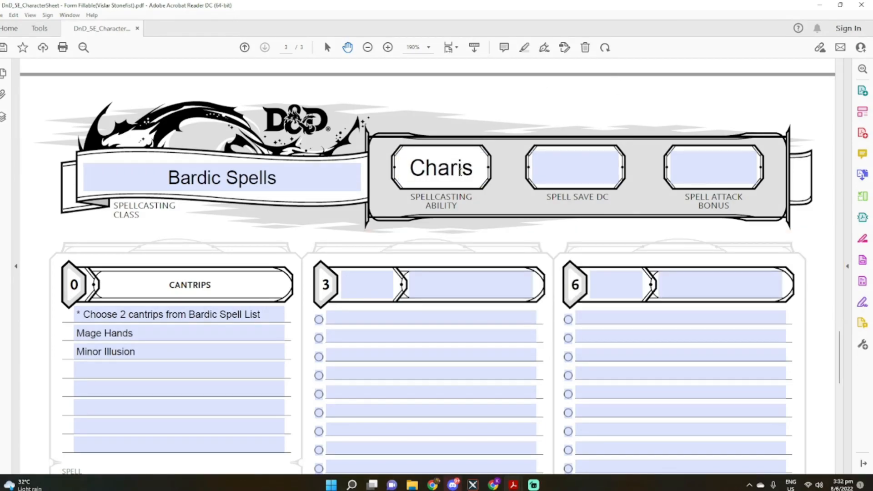
type("ma")
Enter the Spell Save DC formula as "8+2+Charm Mod"
left_click(575, 173)
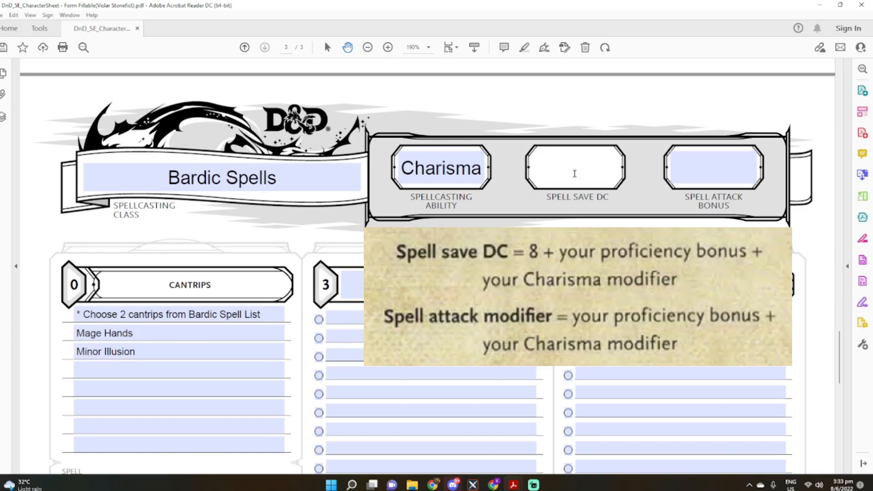
type("8+2+")
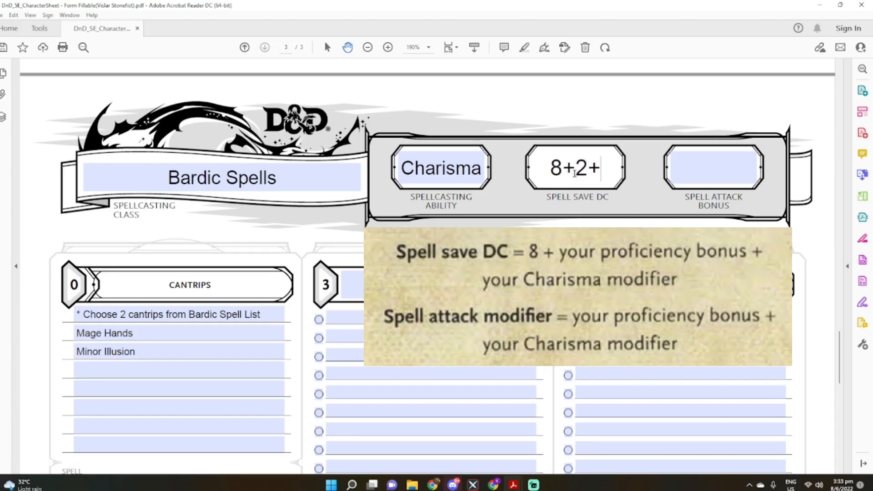
type("Charm Mod")
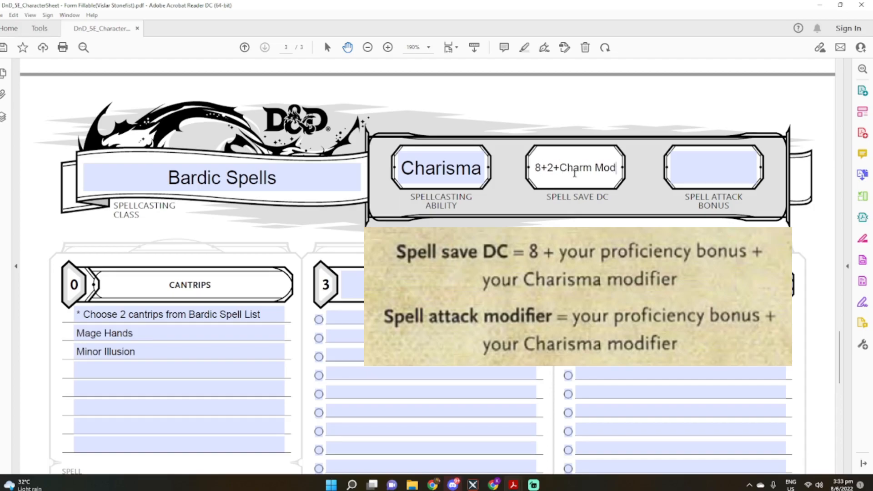
Enter the Spell Attack Bonus formula as "+2+Charm Mod"
left_click(686, 164)
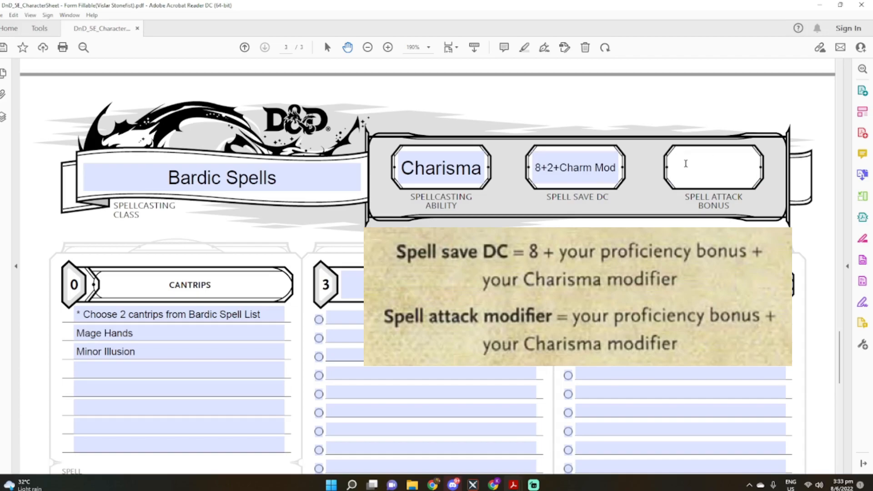
type("+2+Charm Mod")
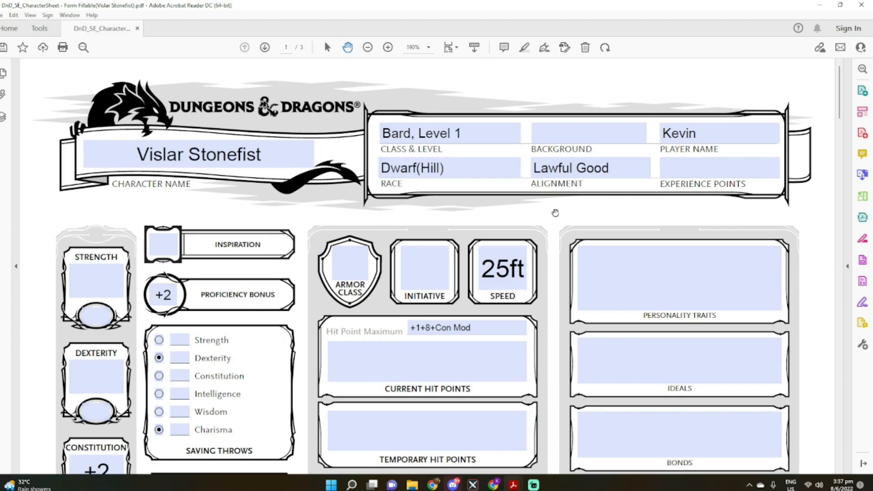
Set the Charisma ability score to 15 on the first page of the character sheet
scroll(555, 213, "down", 8)
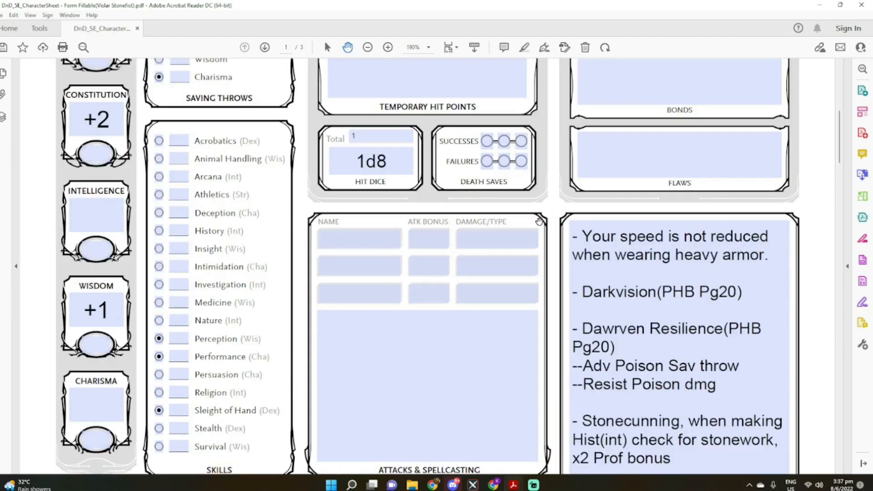
left_click(109, 408)
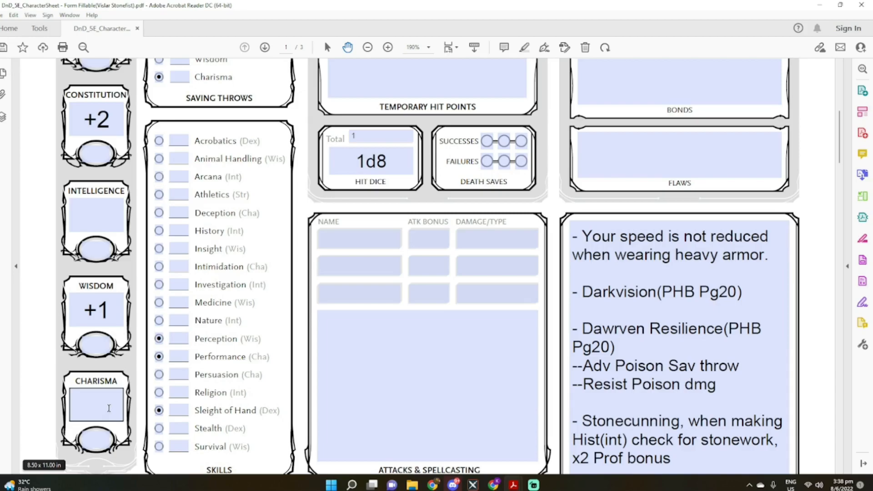
left_click(94, 436)
type("15")
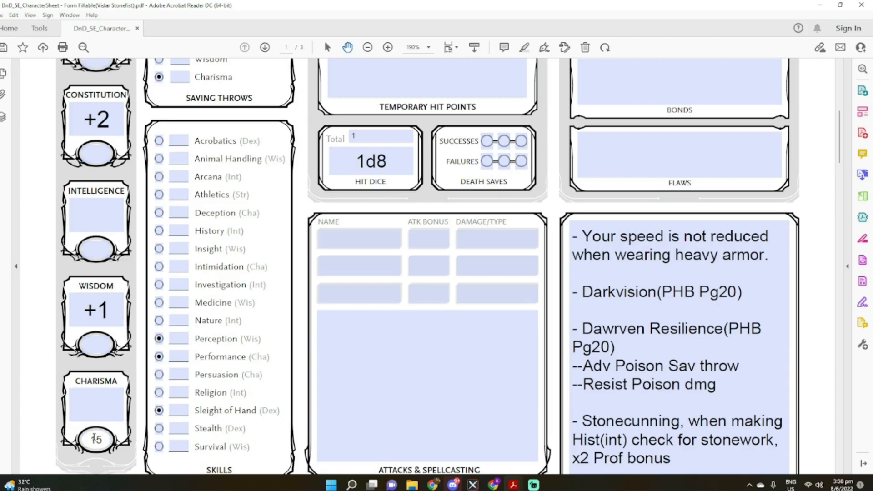
Set the Dexterity ability score to 14 and the Strength score to 13
scroll(95, 439, "up", 1)
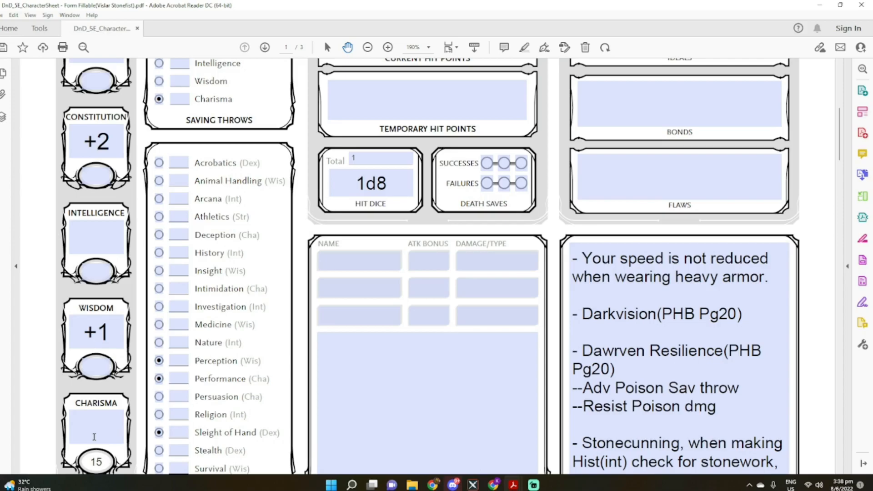
scroll(94, 436, "up", 3)
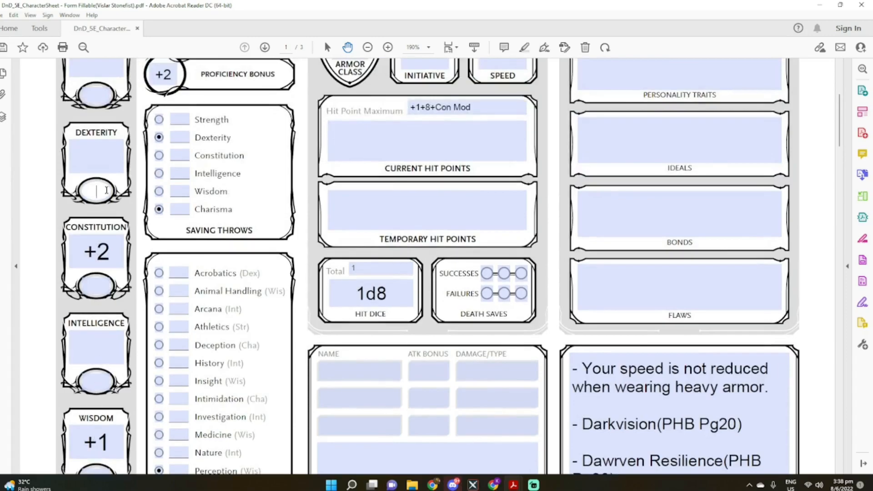
type("14")
scroll(106, 190, "up", 2)
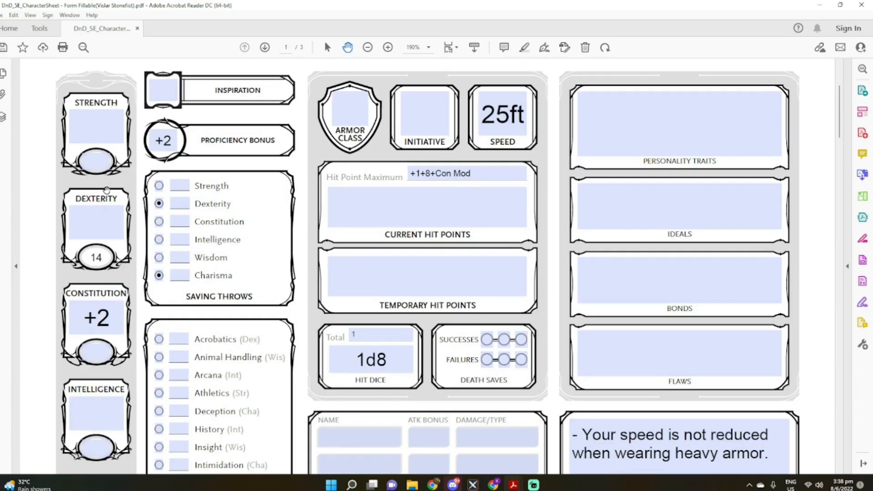
left_click(95, 160)
type("13")
Enter ability scores of 12 for Wisdom, 10 for Constitution and 8 for Intelligence
left_click(97, 332)
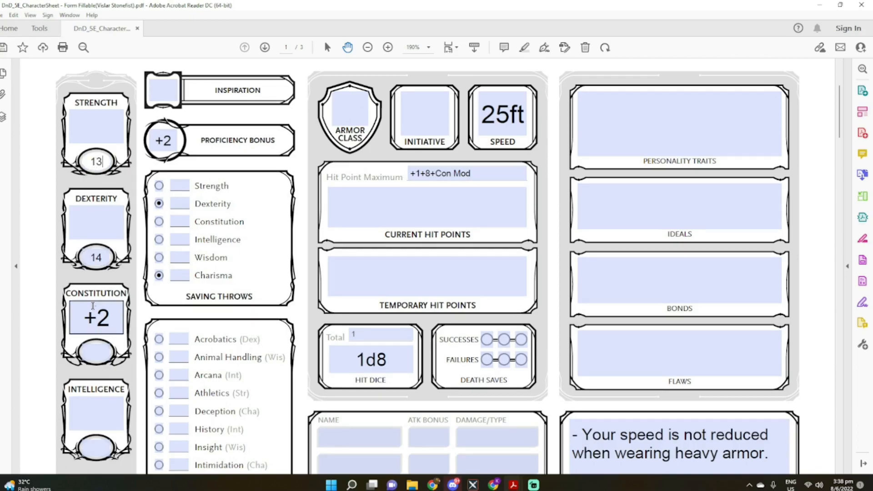
scroll(97, 331, "down", 4)
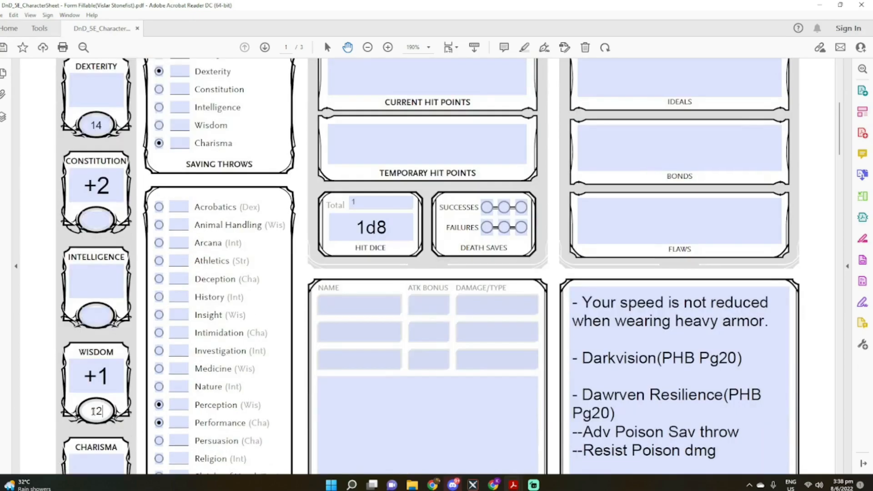
left_click(99, 218)
type("10")
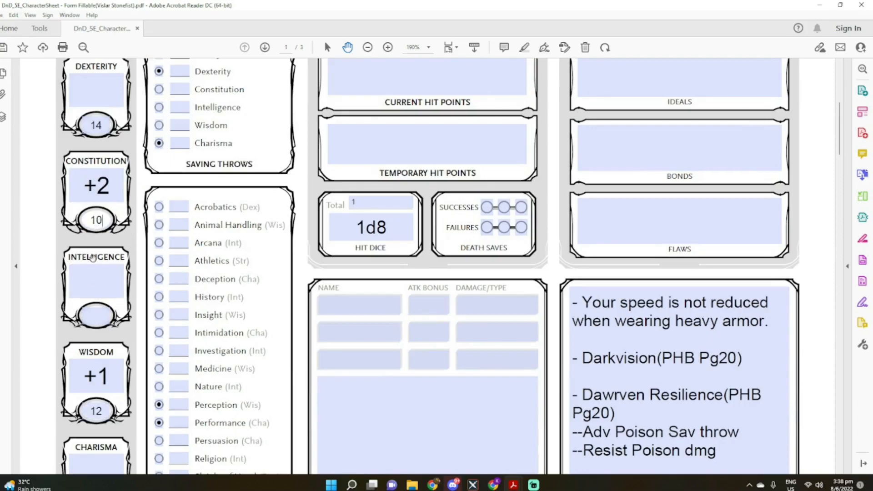
left_click(94, 320)
type("8")
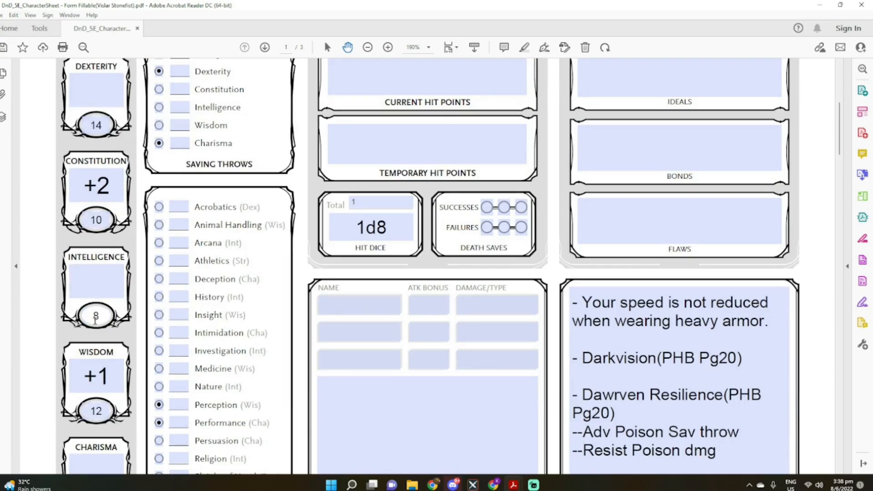
Set the Strength modifier to +1 and the Dexterity modifier to +2
scroll(50, 302, "up", 3)
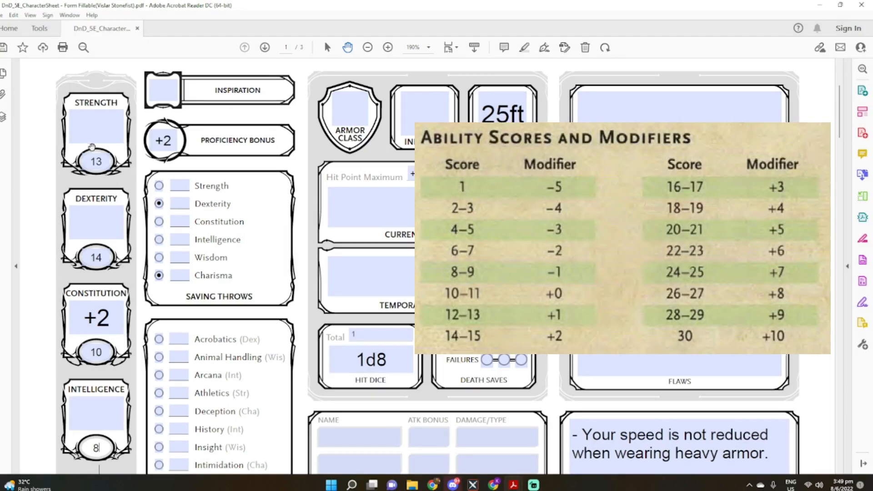
left_click(87, 161)
left_click(105, 124)
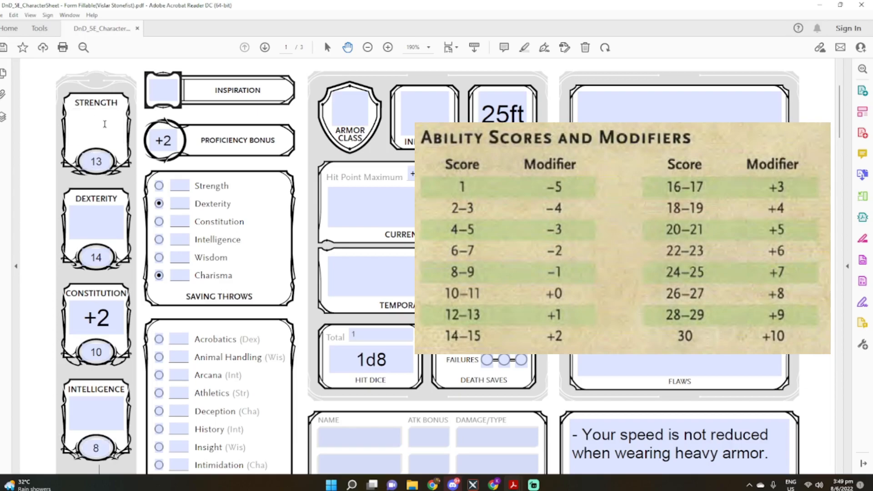
type("+1")
left_click(104, 223)
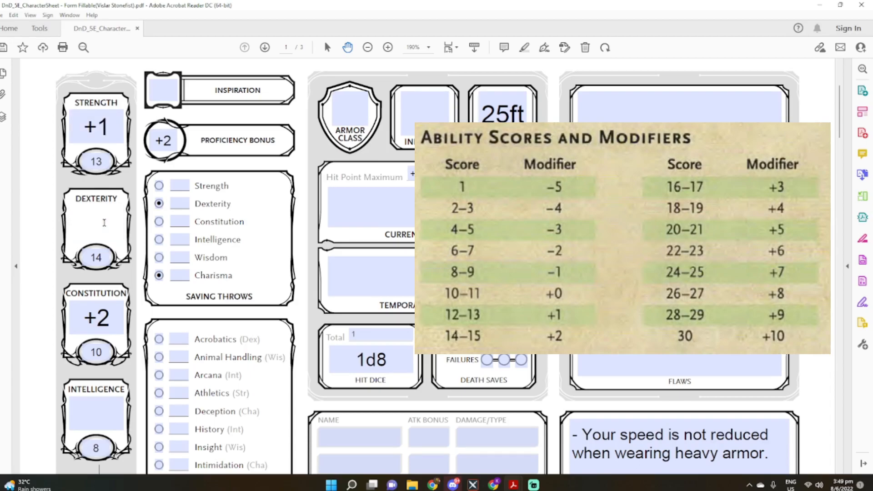
type("+2")
left_click(111, 312)
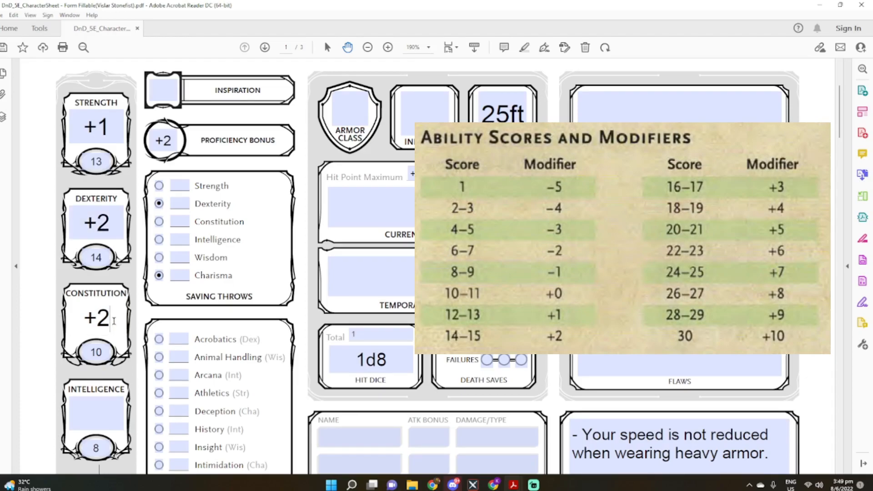
type("+2")
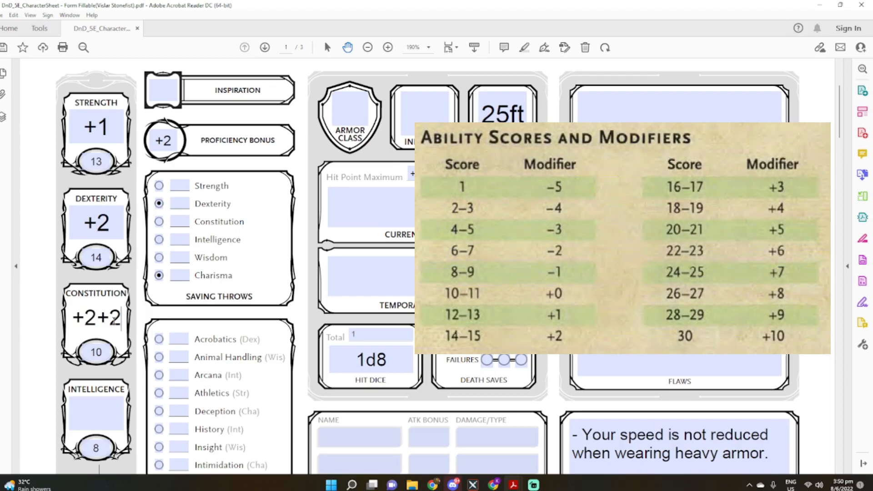
key("BackSpace")
type("0")
key("BackSpace")
key("BackSpace")
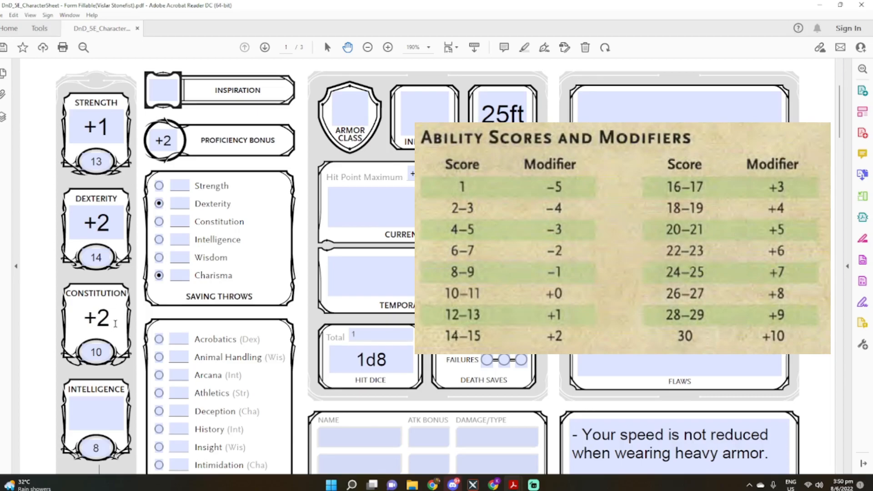
Set the Intelligence modifier to -1
scroll(106, 350, "down", 1)
left_click(106, 351)
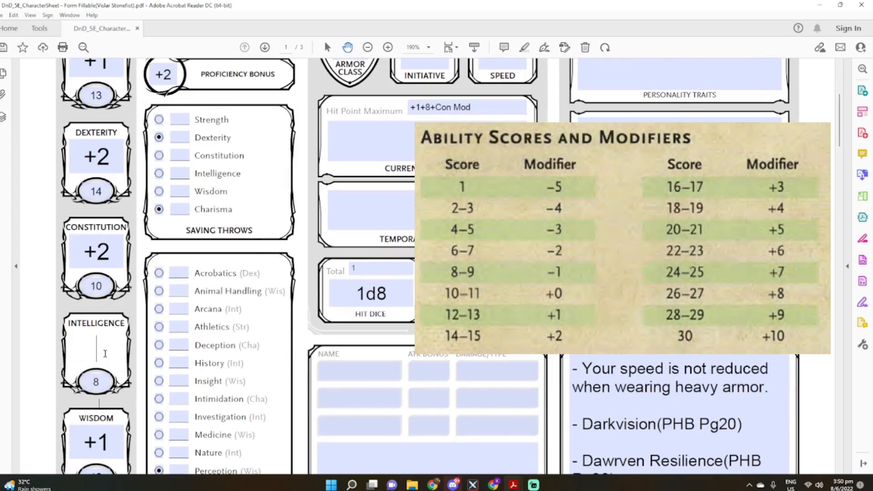
type("-1")
Change the Wisdom modifier to +2, adding the score's modifier to the racial bonus
scroll(105, 354, "down", 1)
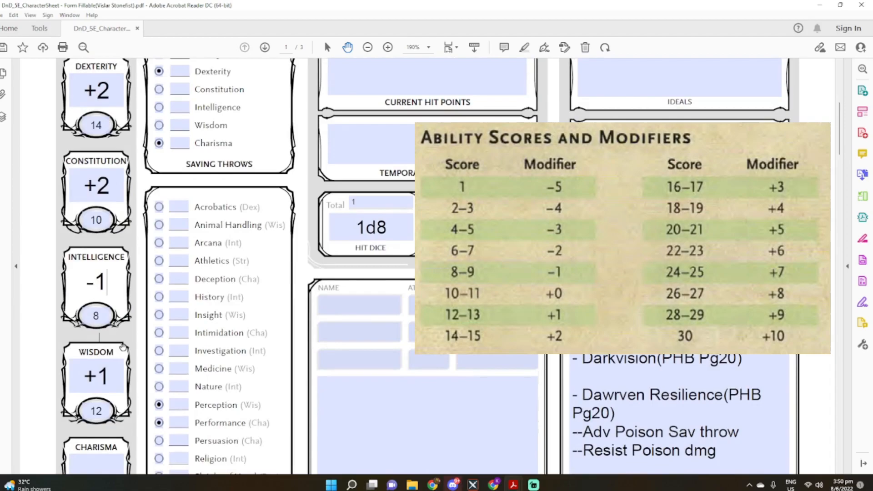
left_click(117, 369)
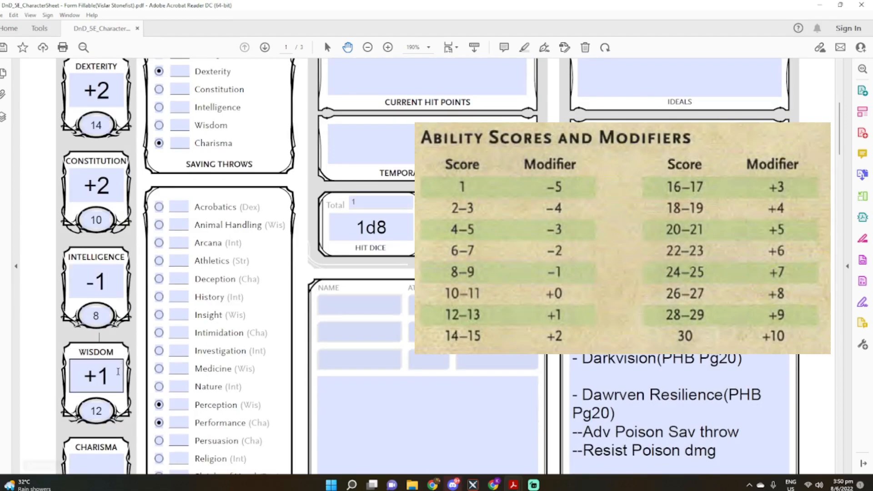
type("+1")
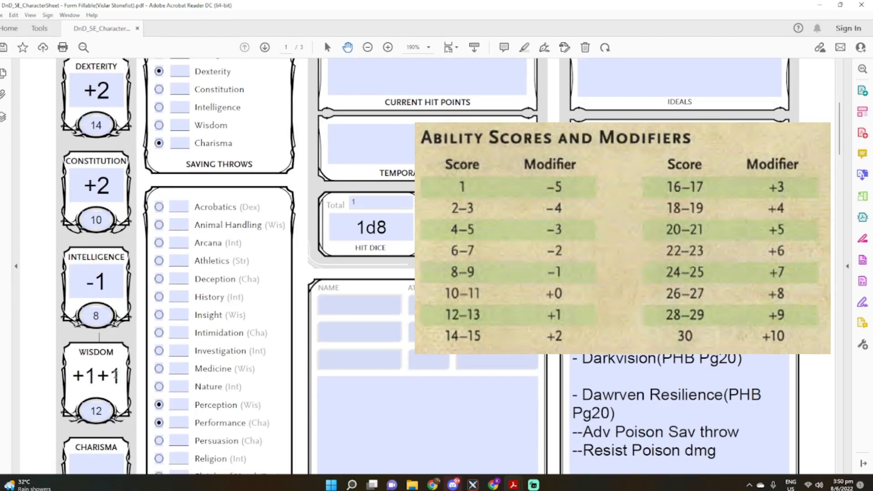
key("BackSpace")
key("BackSpace")
key("BackSpace")
type("2")
Set the Charisma modifier to +2
scroll(114, 375, "down", 2)
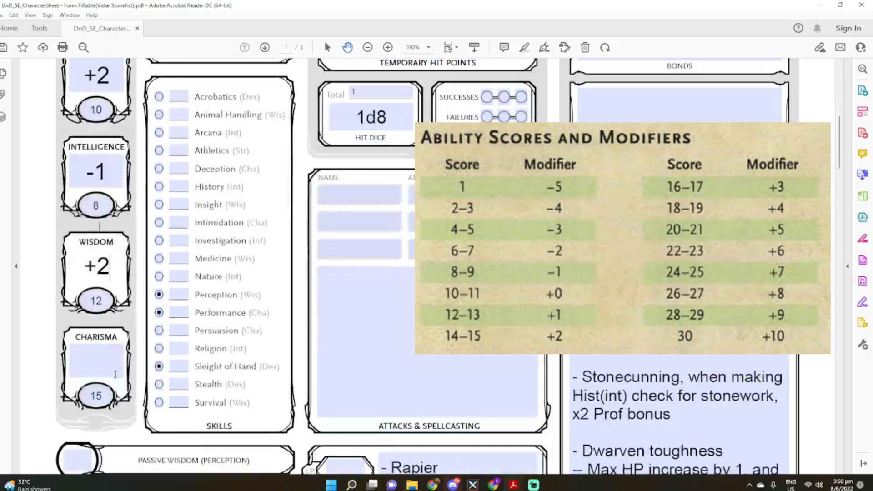
left_click(109, 363)
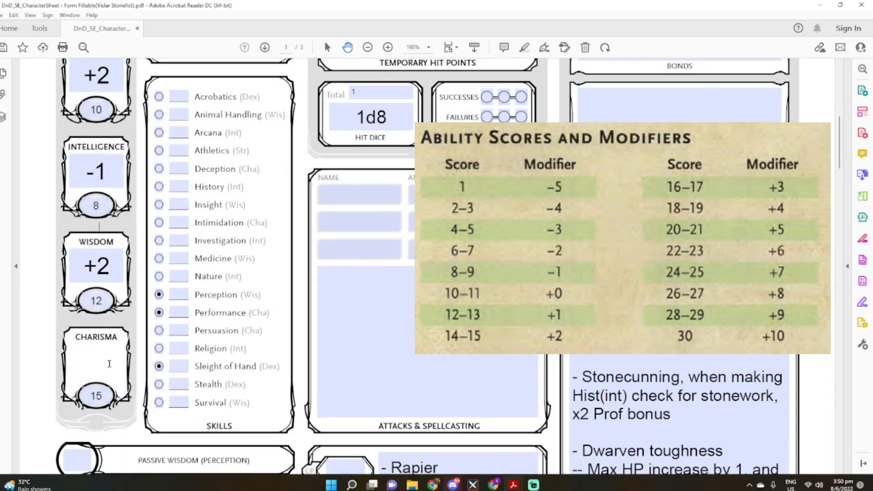
type("+2")
Fill in every saving throw and skill value with the modifier of its matching ability
scroll(286, 195, "up", 3)
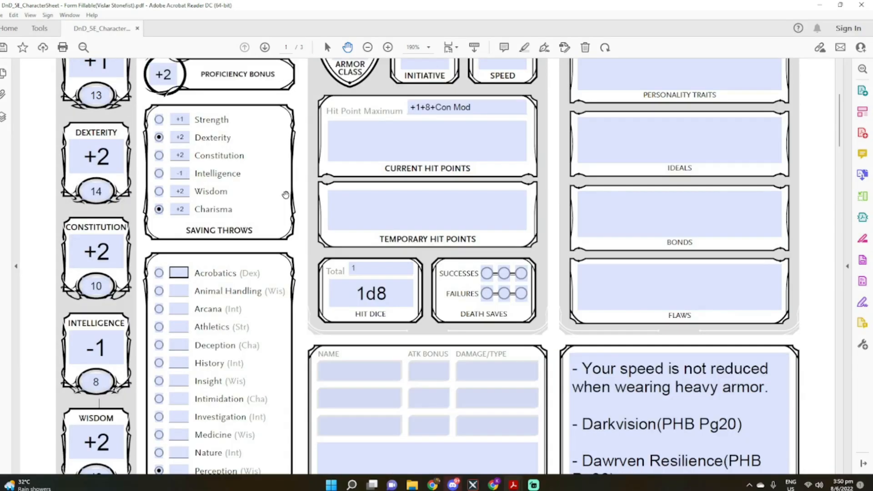
scroll(286, 195, "down", 3)
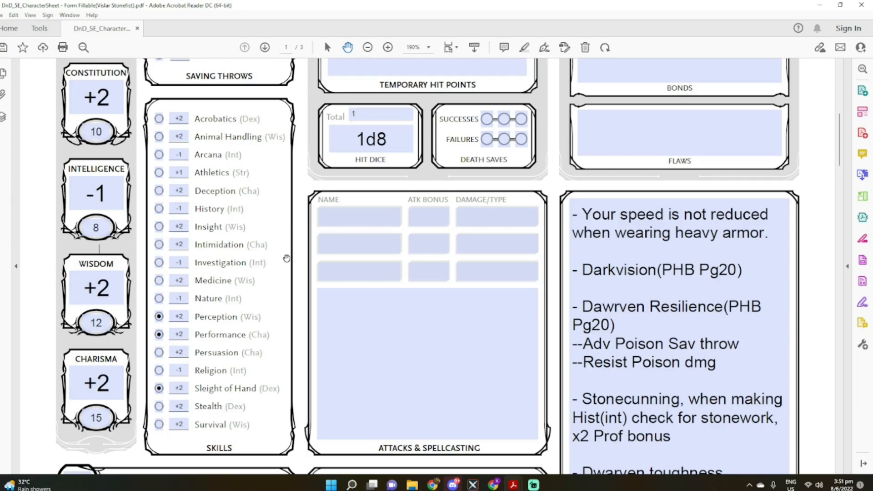
Set the character's Background to "Entertainer"
scroll(286, 259, "up", 7)
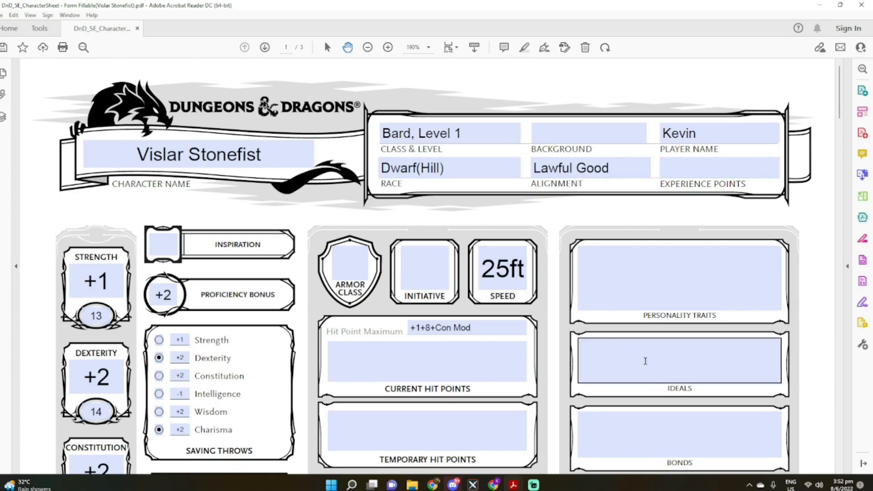
scroll(661, 353, "down", 2)
scroll(661, 352, "up", 2)
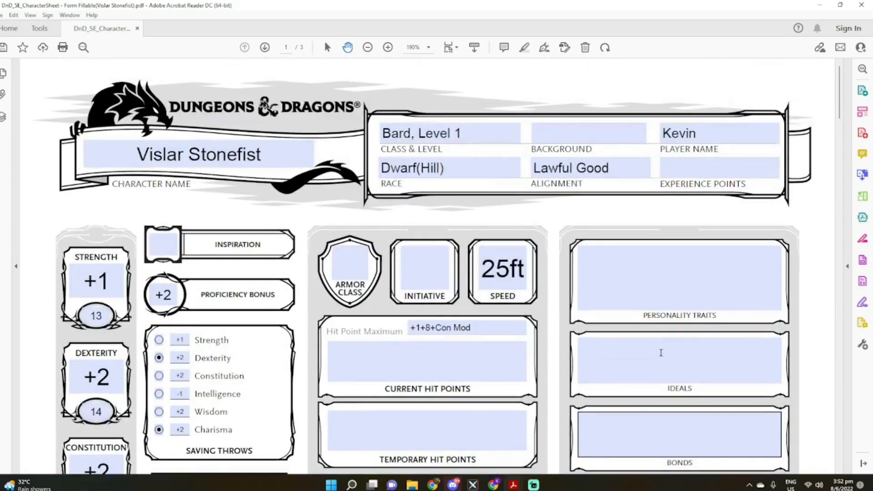
left_click(570, 131)
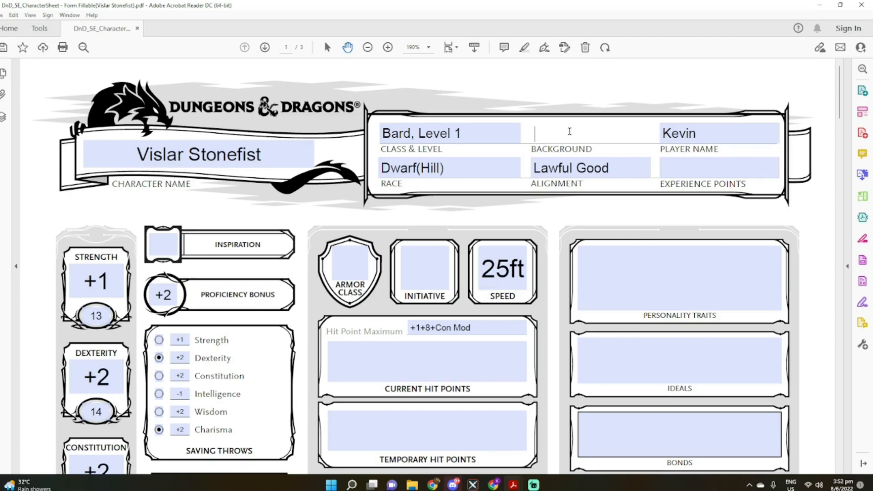
type("Entertainer")
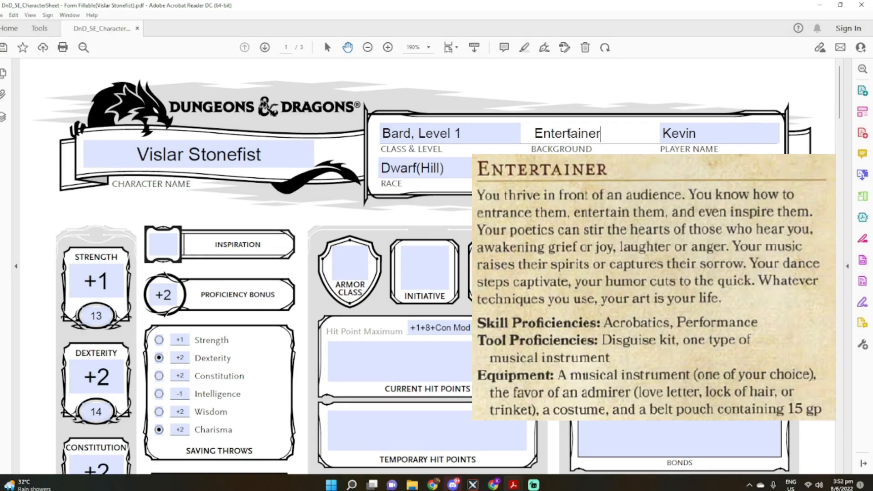
Mark Acrobatics and Persuasion as proficient in the skills list
scroll(569, 133, "down", 5)
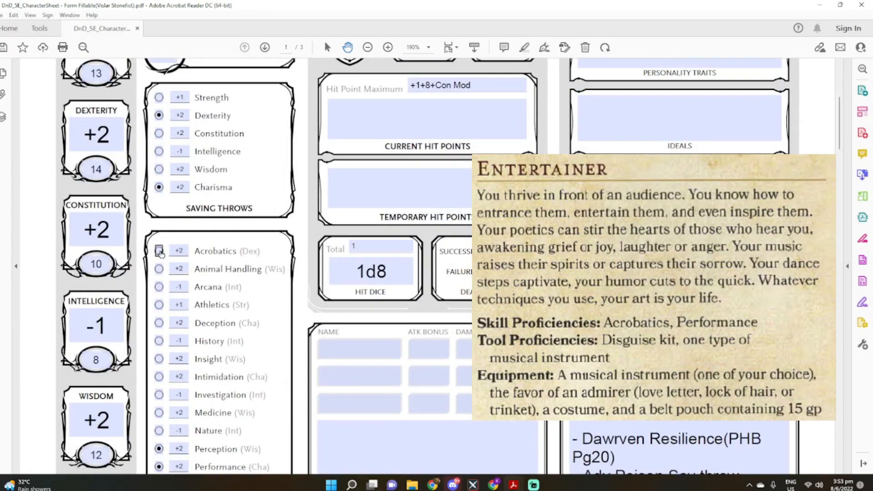
left_click(159, 252)
scroll(214, 259, "down", 2)
scroll(201, 311, "down", 1)
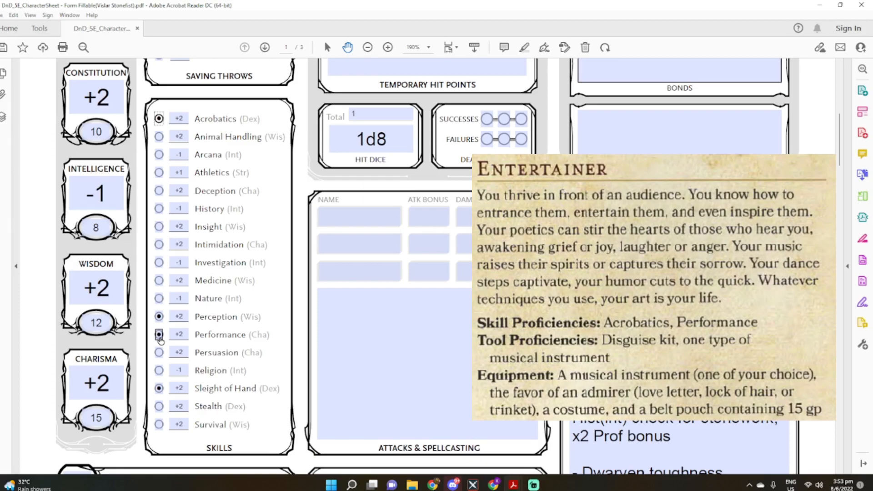
left_click(159, 353)
Add a "- Lute" line below Flute in the Equipment list
scroll(234, 388, "down", 5)
scroll(234, 388, "down", 5)
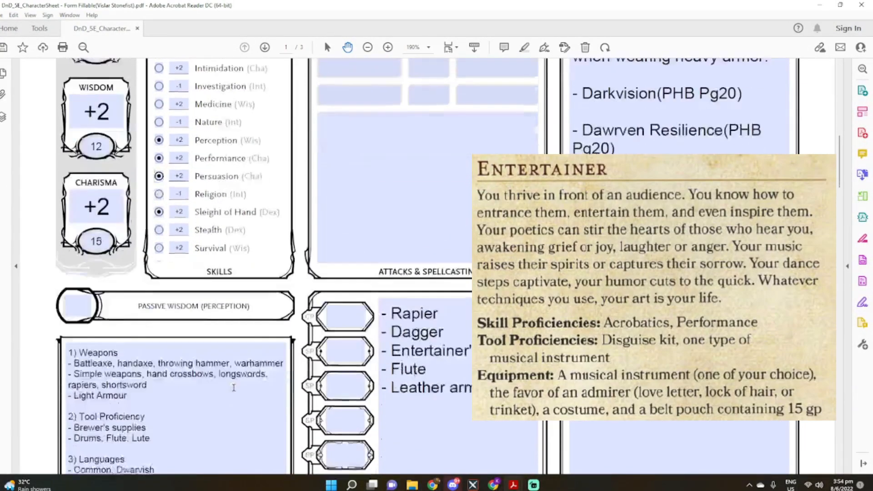
left_click(455, 323)
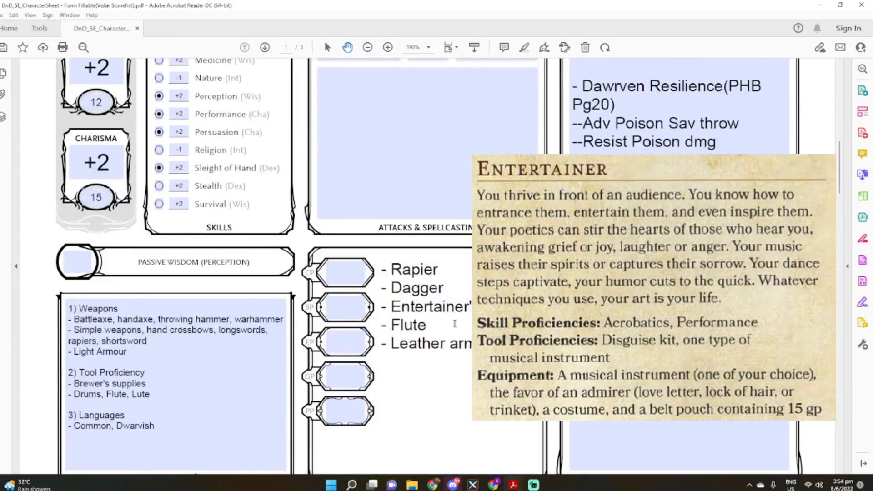
key("Return")
type("- Lute")
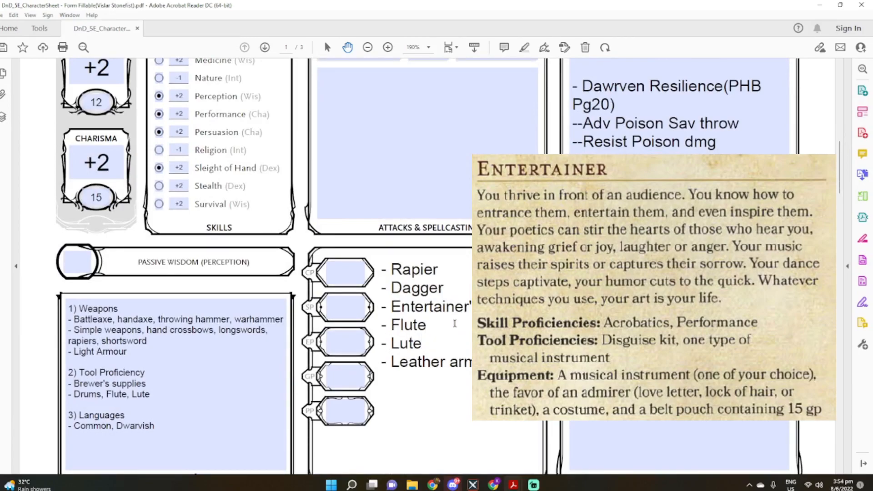
Add a "- Disguise Kit" line below the instruments under Tool Proficiency
left_click(171, 392)
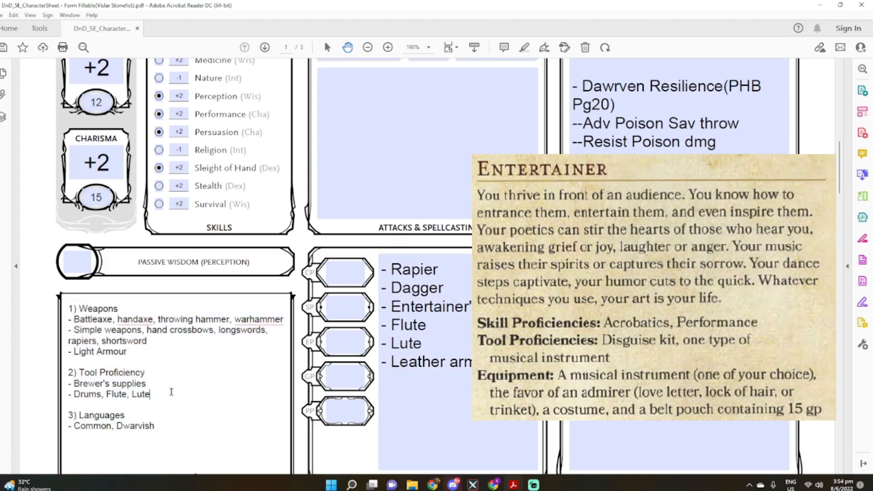
key("Return")
type("- ")
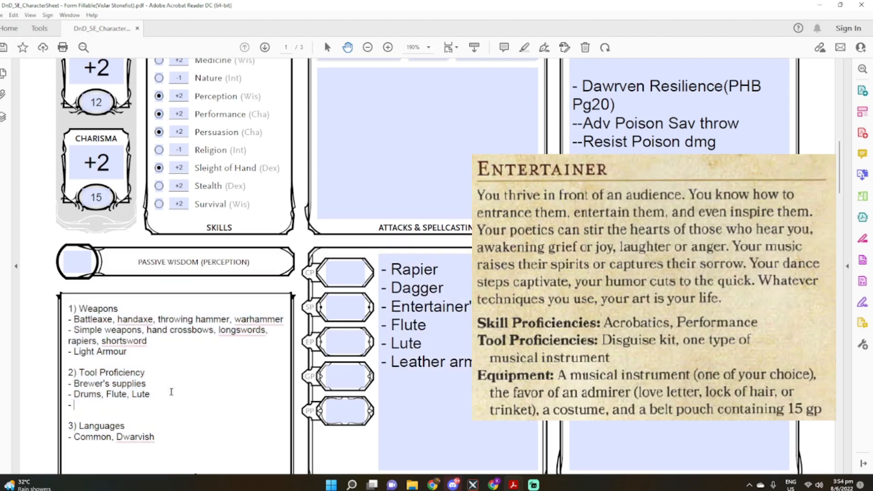
type("Disguise Kit")
Append "Pan flute" to the instrument line "Drums, Flute, Lute" under Tool Proficiency
key("Up")
key("Right")
key("Right")
key("Right")
key("Right")
key("Right")
type(", Pan")
key("BackSpace")
key("BackSpace")
key("BackSpace")
key("BackSpace")
type("Pan flute")
Add the entry "- Entertainer's Routine" below the Dwarven toughness entry in Features & Traits
scroll(498, 435, "up", 10)
scroll(503, 437, "up", 5)
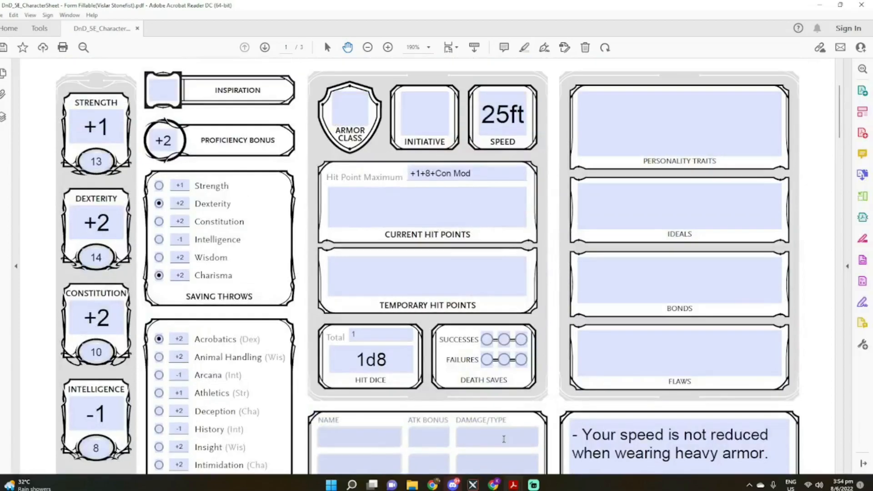
scroll(617, 446, "up", 1)
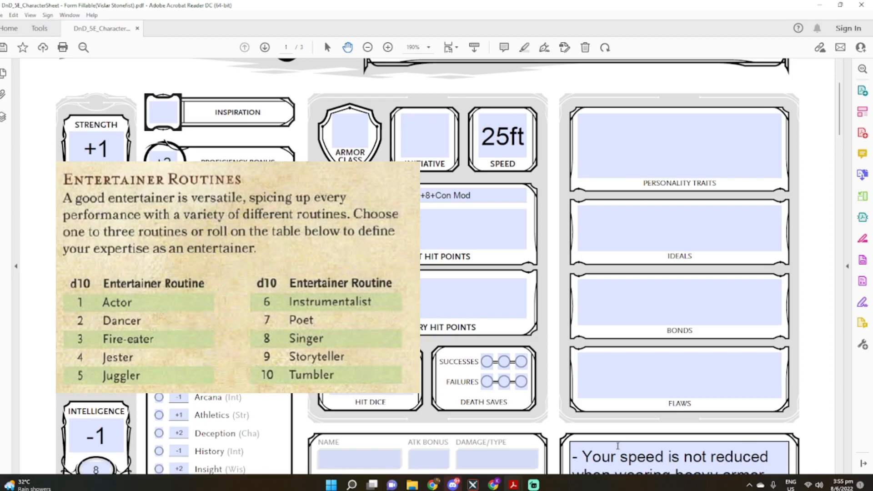
scroll(618, 445, "down", 15)
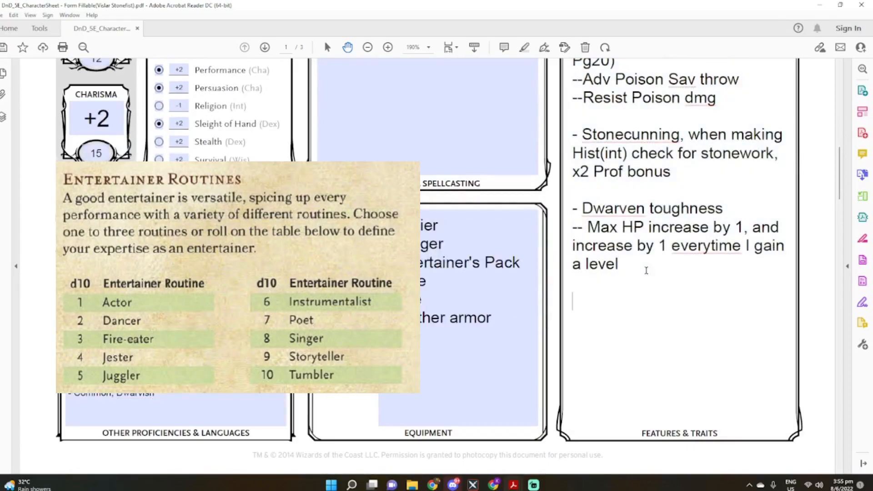
type("- Entertainer's Routine")
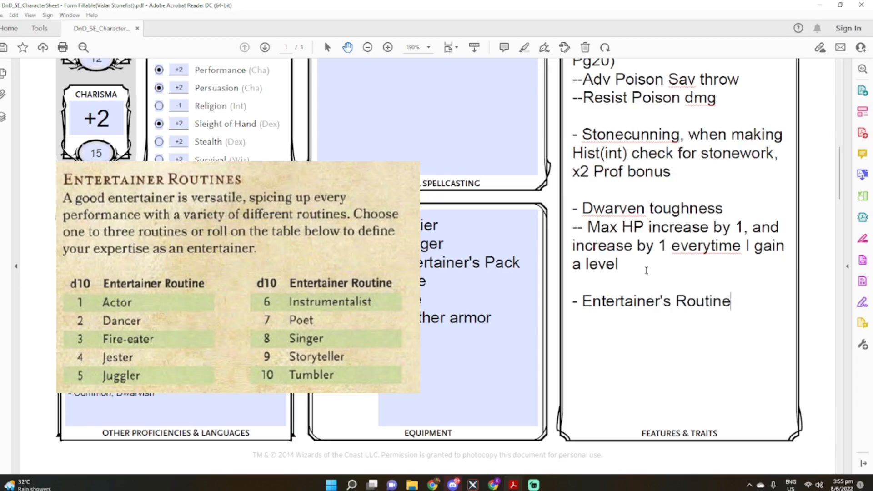
List the routines as "-- Instrumentalist, Storeyteller" on a new line under the Entertainer's Routine entry
key("Return")
type("-- Instrumentatlist")
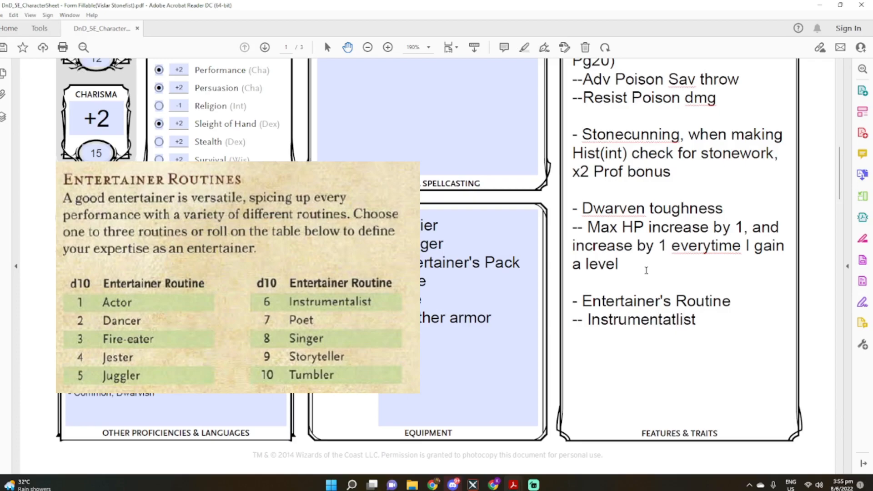
key("BackSpace")
key("BackSpace")
key("BackSpace")
key("BackSpace")
key("BackSpace")
type("list, Storey")
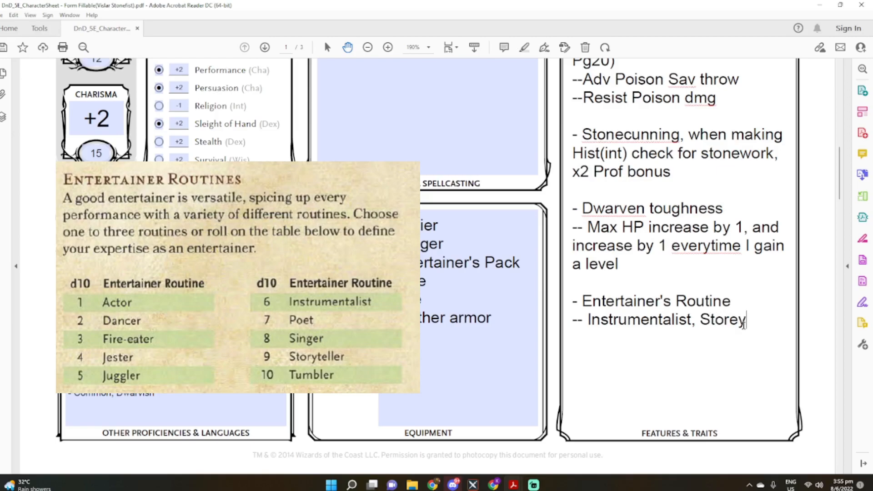
type("teller")
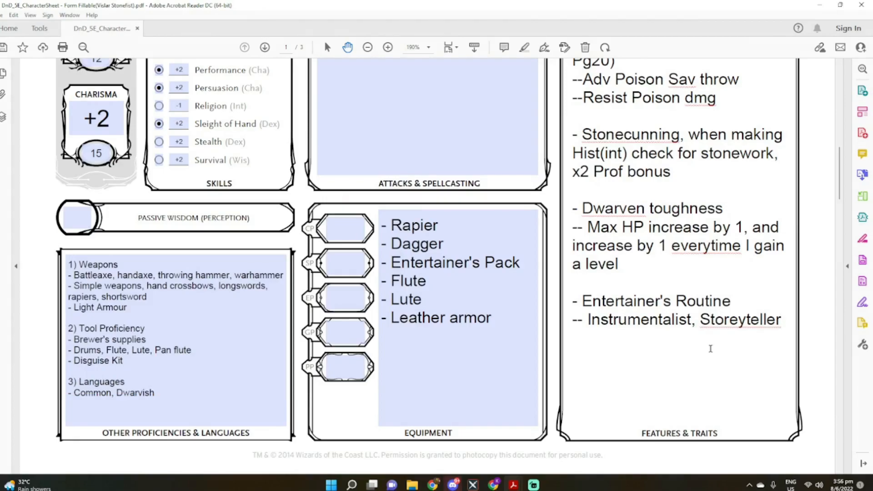
Fill in Personality Traits with "I know a story relevant to almost every situation"
scroll(711, 349, "up", 5)
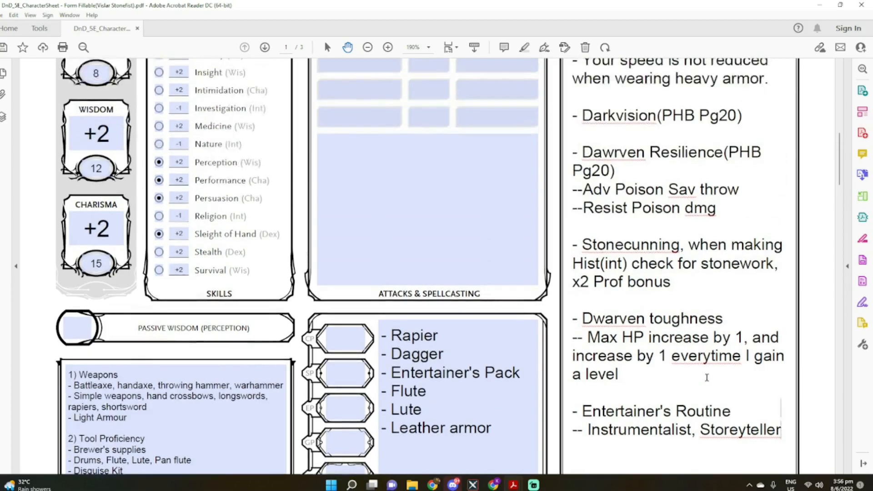
scroll(707, 379, "up", 10)
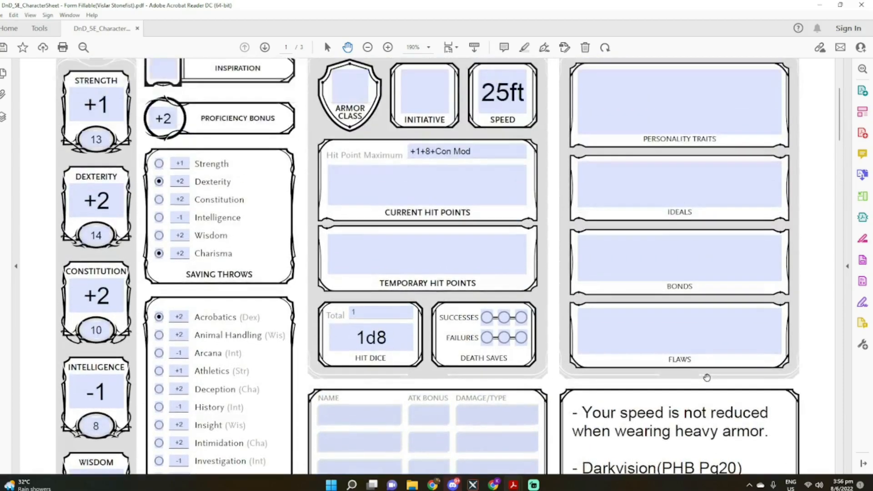
scroll(707, 378, "up", 2)
left_click(701, 156)
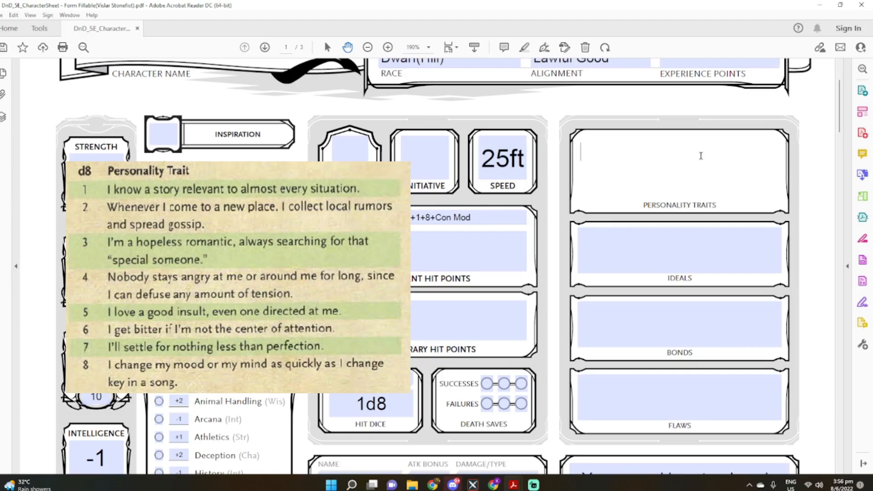
type("I know a story relevant to almost every situation")
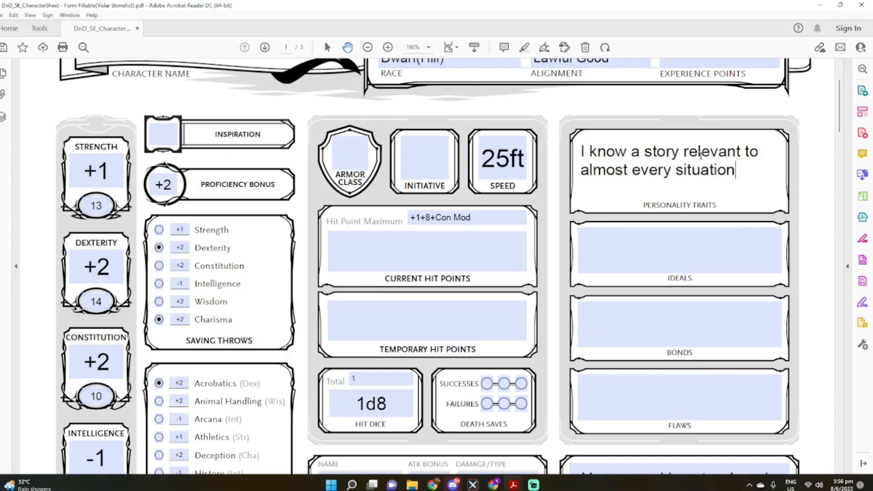
Fill in Ideals with "The stories, legends and songs of the past must never be forgotten, for they teach us who we are."
left_click(670, 240)
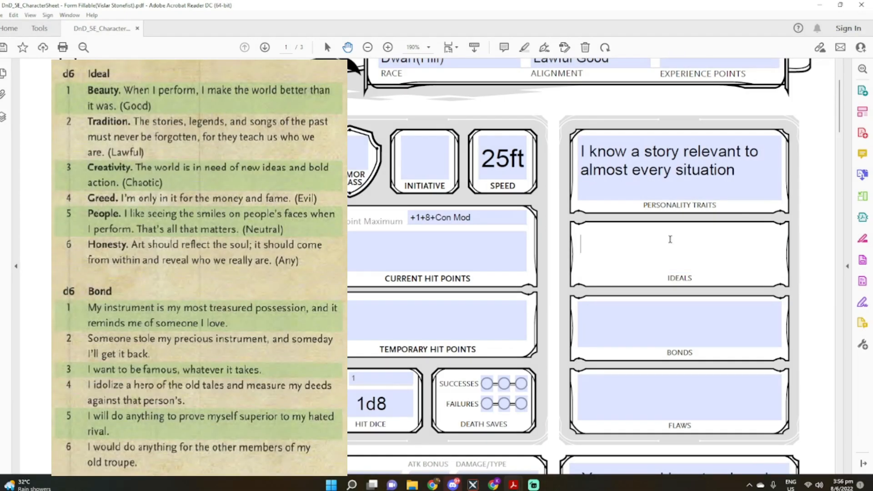
type("The stories, legends, and songs of the past must never be forgotten, for they teach us who we are.")
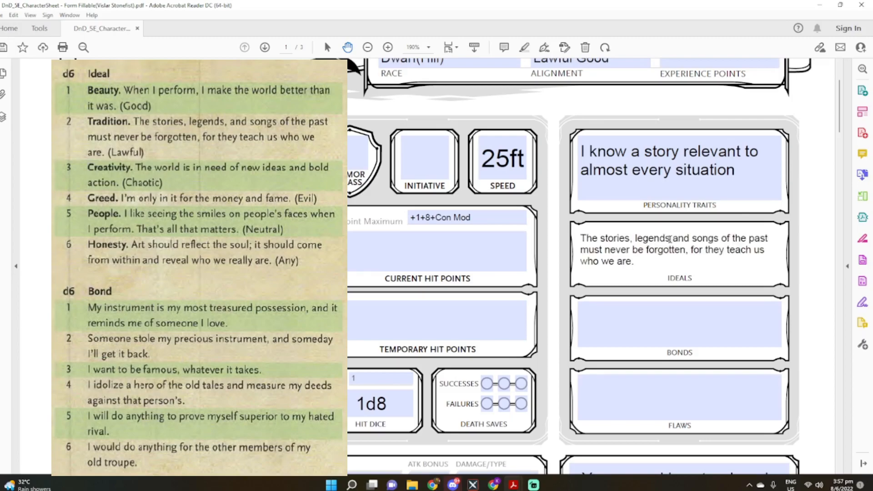
Fill in Bonds with "I want to be famous, whatever it takes."
left_click(640, 324)
type("I want to b")
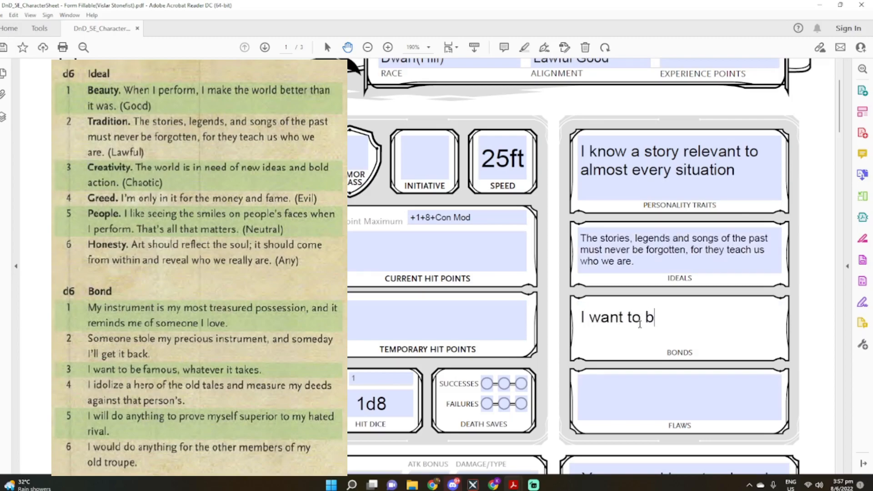
type("e famous, wha")
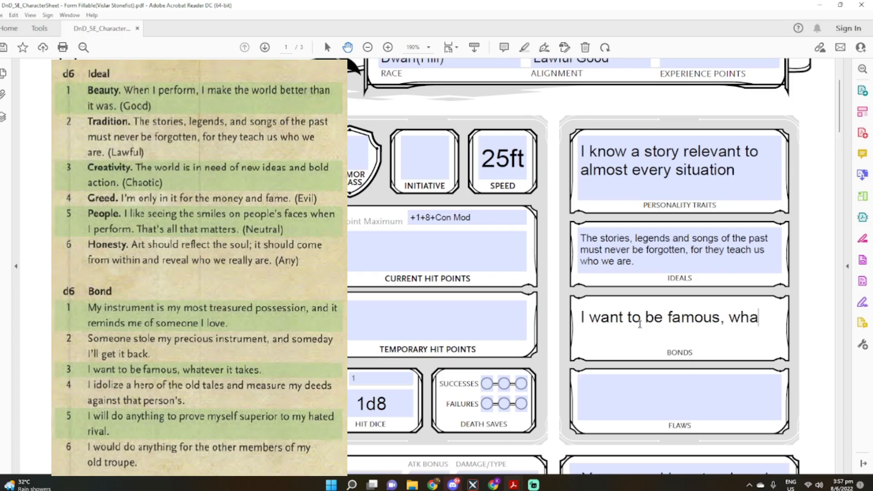
type("tever it at")
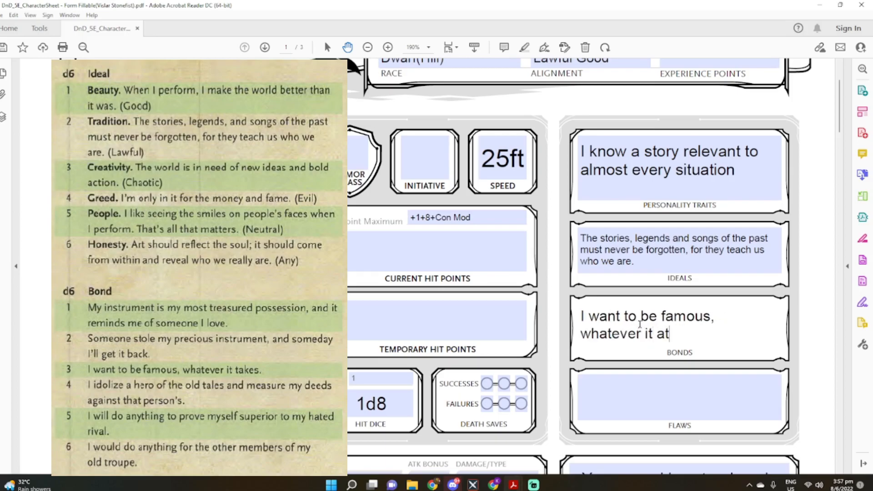
key("BackSpace")
key("BackSpace")
type("takes.")
Fill in Flaws with "I'm a sucker for a pretty face."
scroll(660, 346, "down", 1)
left_click(674, 364)
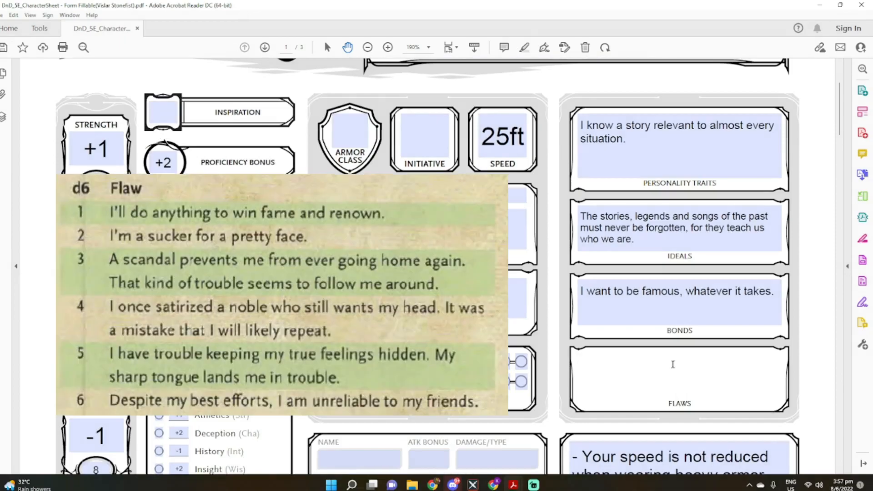
type("I'm a sucker for a ")
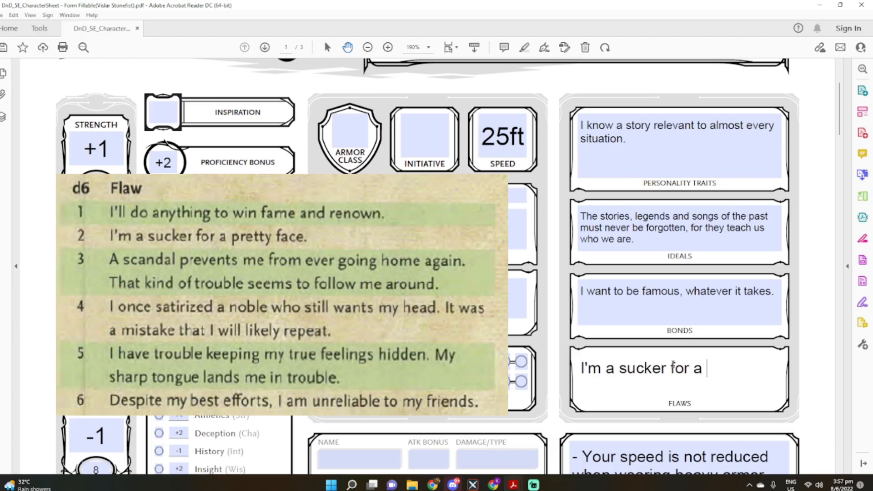
type("pretty fga")
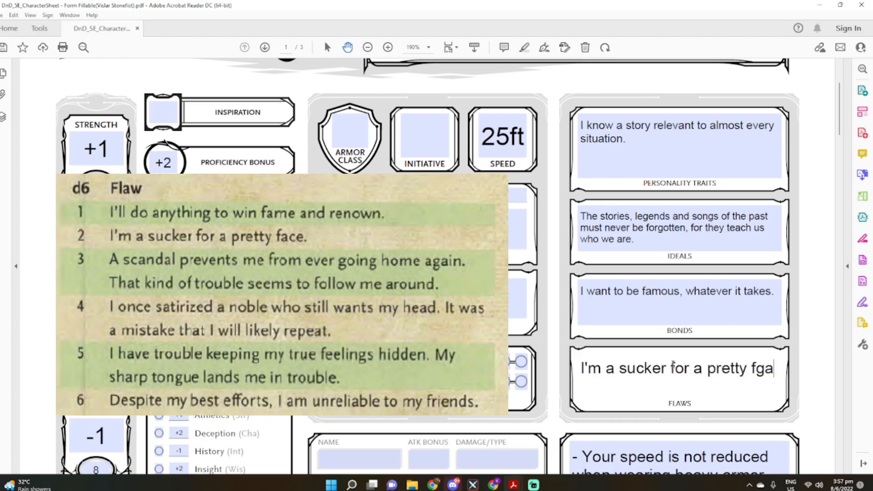
key("BackSpace")
key("BackSpace")
type("ace")
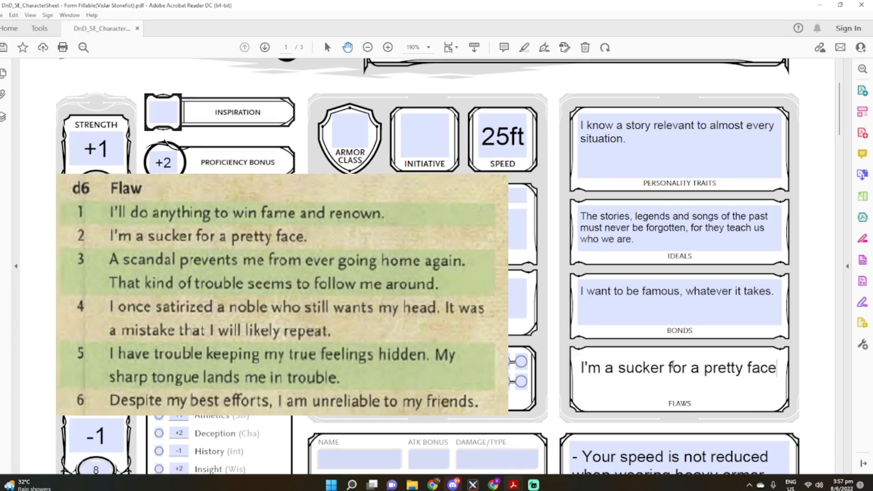
type(".")
key("Return")
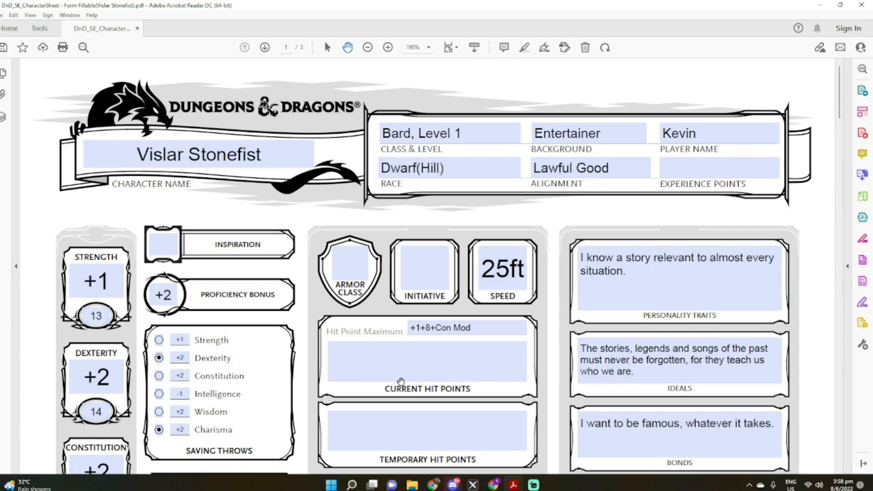
Set the character's Initiative to +2
left_click(400, 381)
left_click(405, 267)
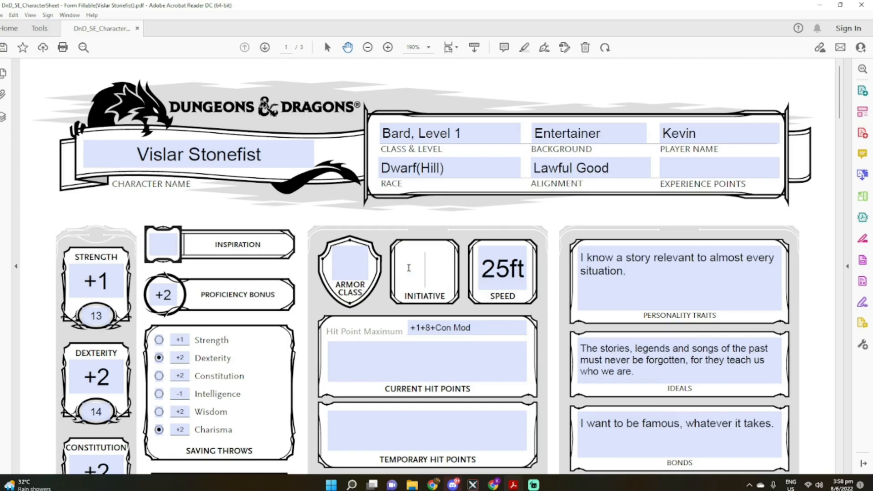
type("_")
key("BackSpace")
type("+2")
Replace "Con Mod" in the Hit Point Maximum with 2 and complete the formula as "+1+8+2 = 11 HP"
left_click(478, 327)
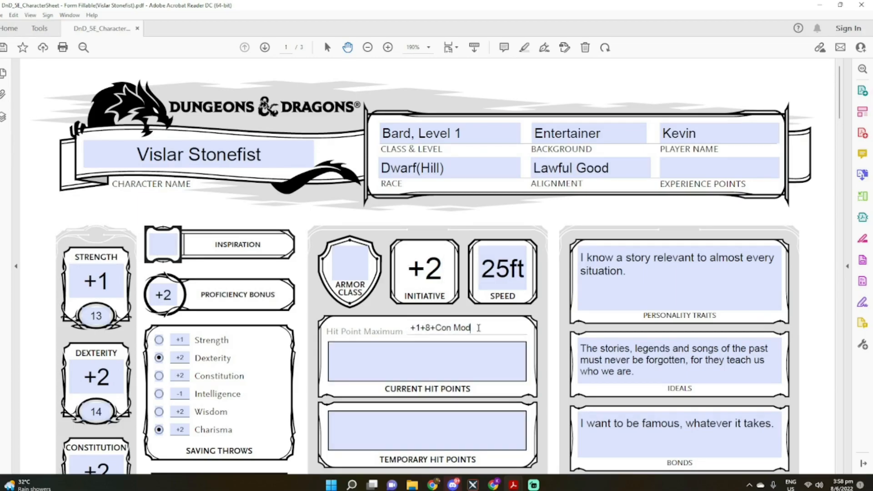
double_click(479, 328)
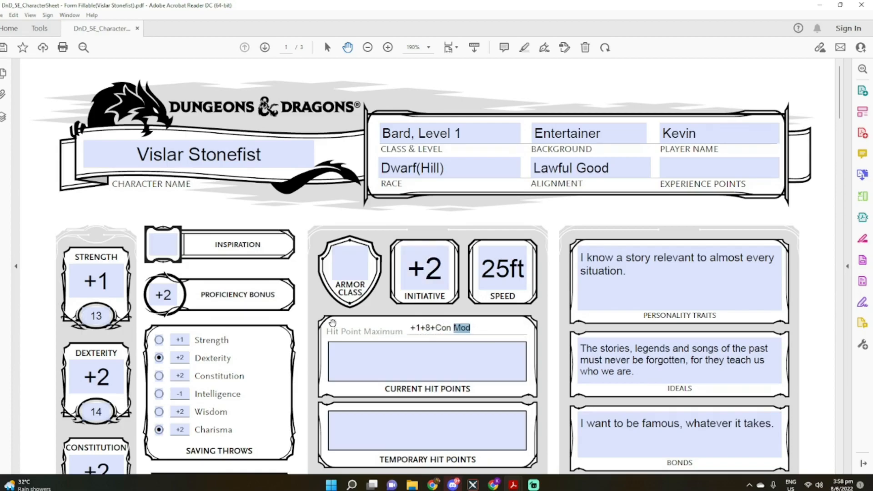
scroll(333, 323, "down", 3)
left_click(468, 228)
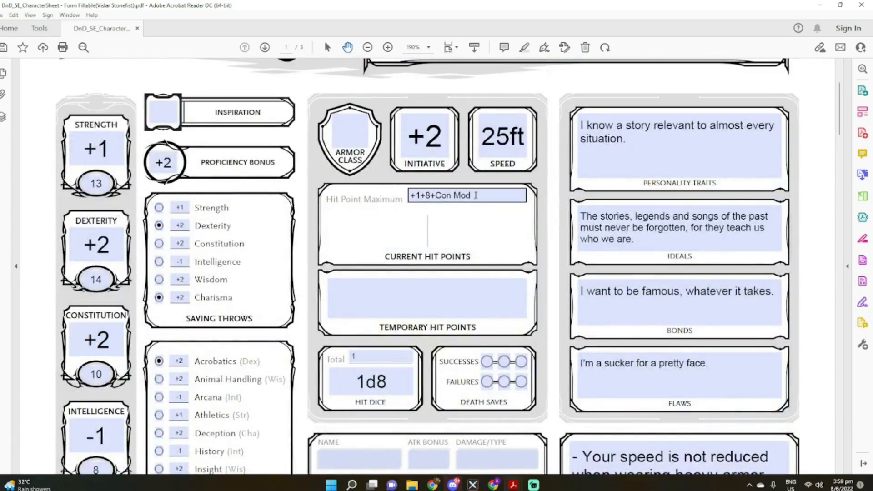
left_click_drag(476, 195, 437, 197)
type("2")
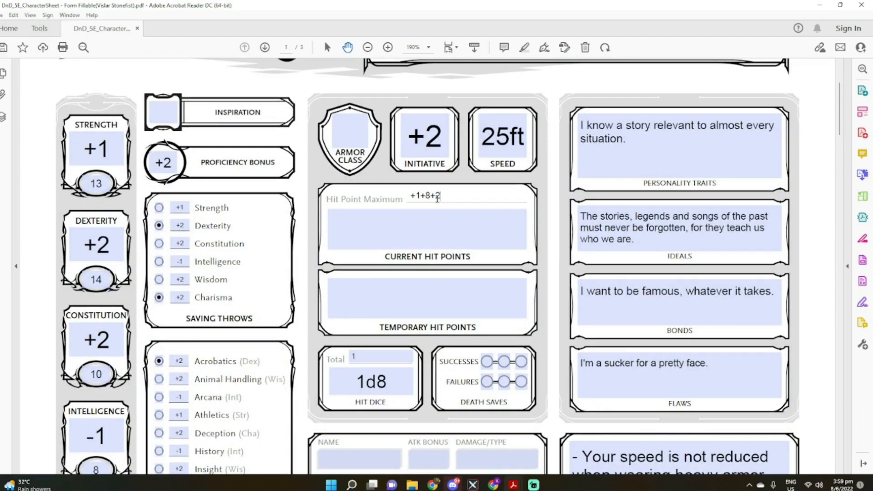
type(" = 11 HP")
Enter "Rapier" as the name of the first attack in Attacks & Spellcasting
scroll(441, 318, "down", 2)
scroll(442, 318, "down", 4)
left_click(343, 277)
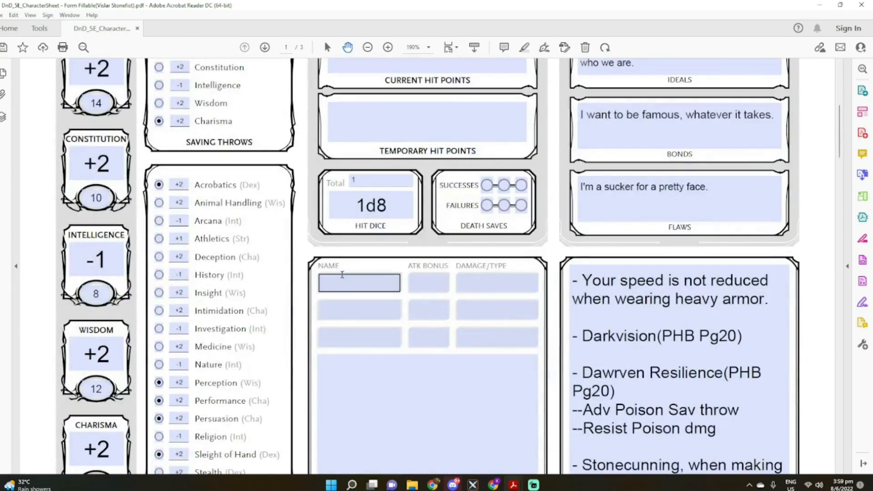
scroll(353, 286, "down", 5)
scroll(352, 285, "up", 2)
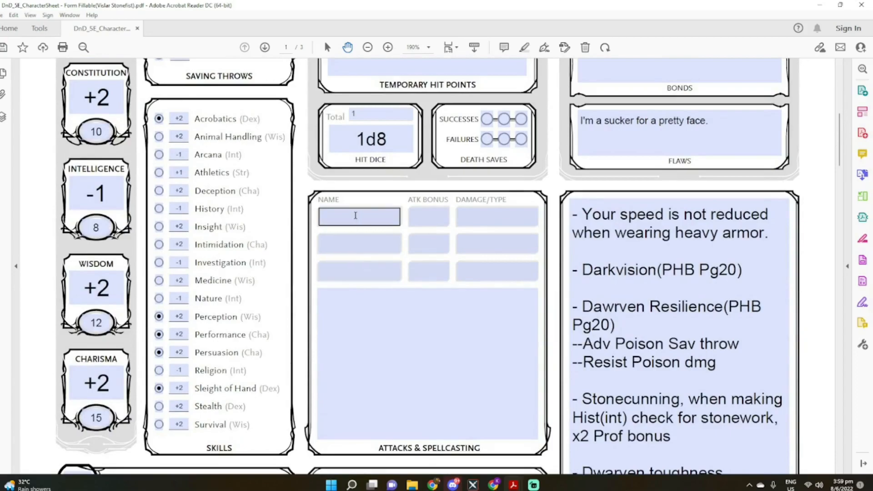
scroll(354, 217, "down", 4)
scroll(354, 218, "down", 2)
scroll(350, 220, "up", 2)
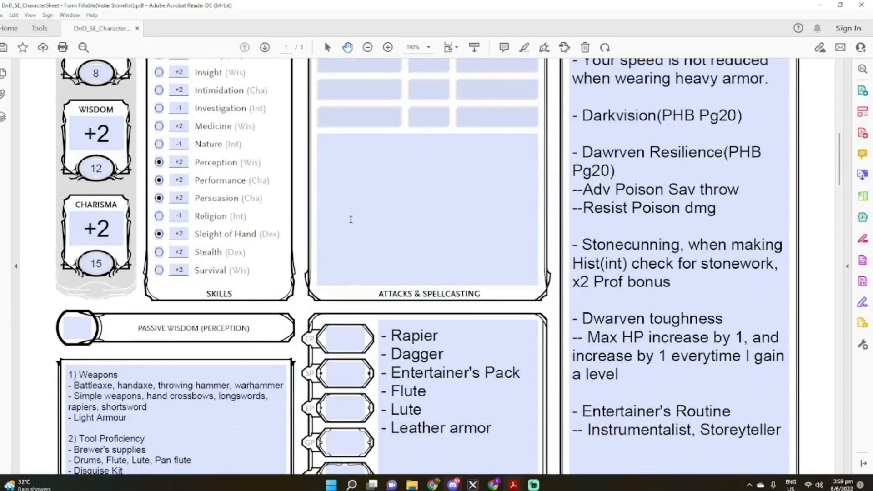
scroll(350, 219, "up", 1)
left_click(332, 85)
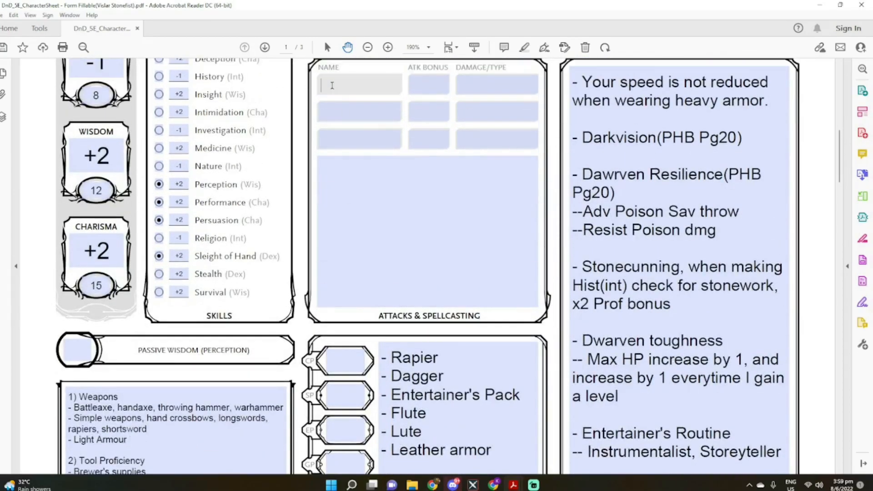
type("Rapier")
key("BackSpace")
key("BackSpace")
key("BackSpace")
type("ier")
Enter "Dagger" as the name of the second attack
left_click(362, 110)
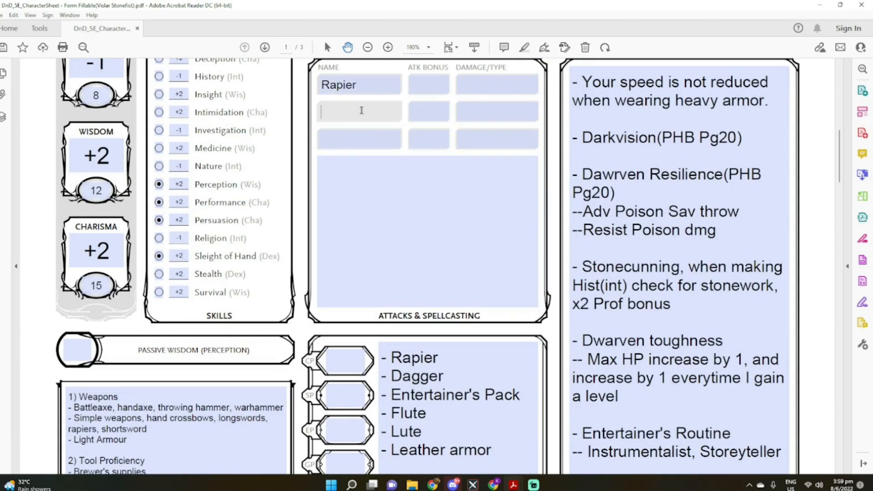
type("Dagger")
left_click(359, 139)
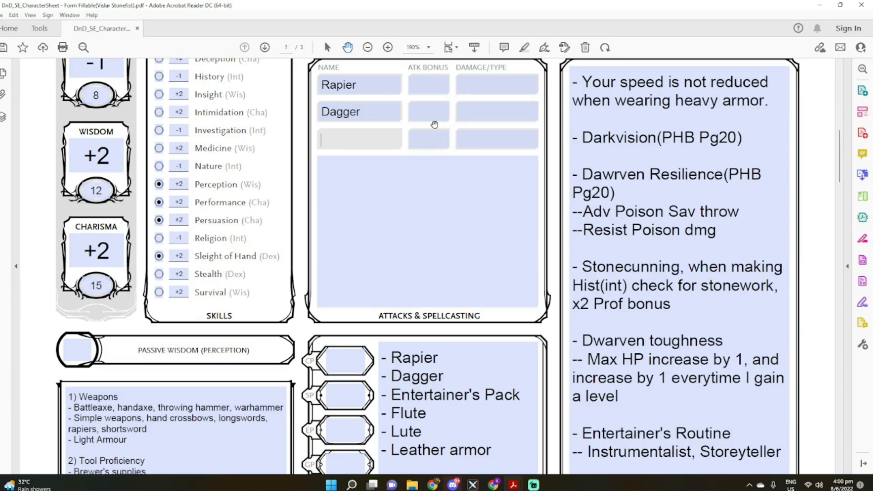
Enter an attack bonus of +2 for both the Rapier and the Dagger
left_click(440, 89)
type("+2")
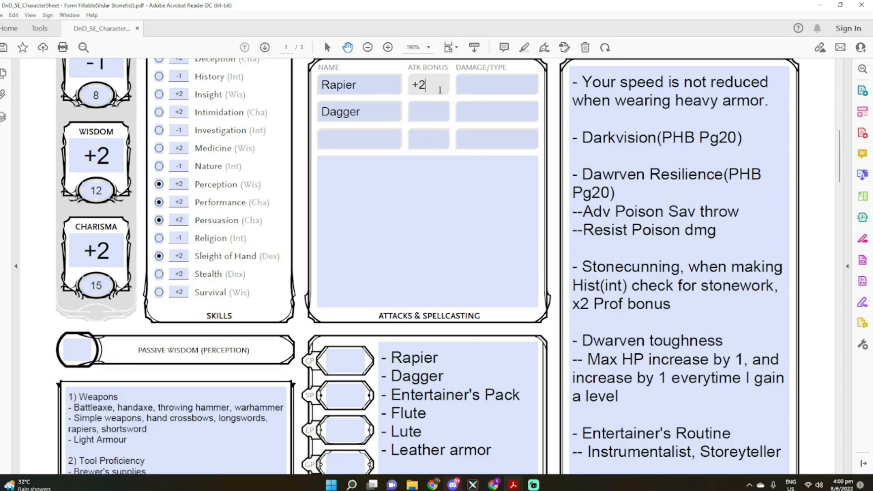
left_click(428, 112)
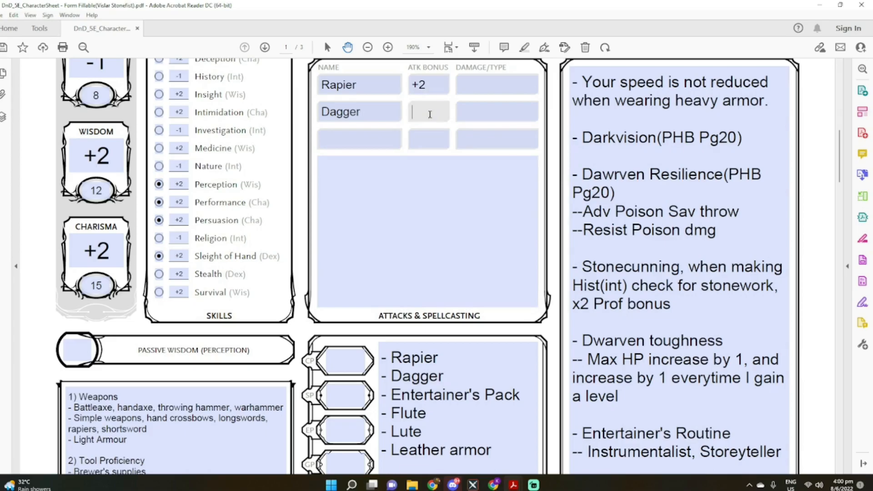
type("+2")
Check the Strength and Dexterity modifiers, and change the attack bonus of both the Rapier and the Dagger to +4
left_click(444, 85)
scroll(444, 85, "up", 5)
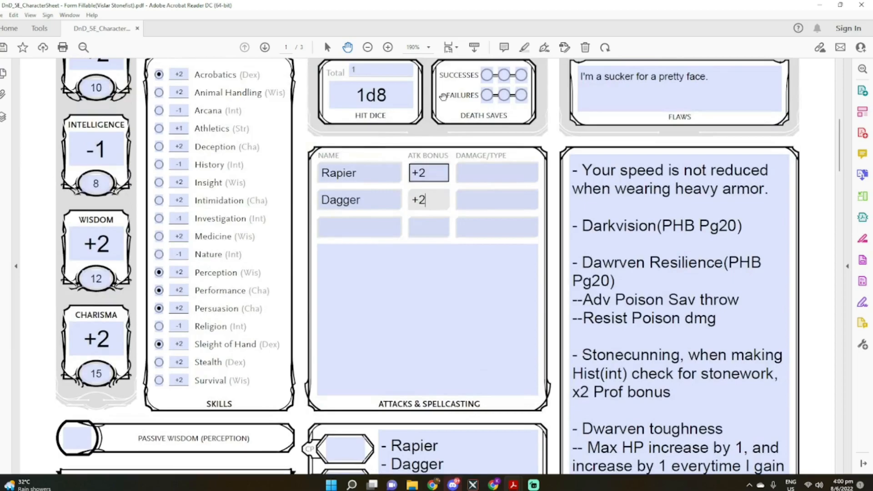
scroll(98, 174, "up", 2)
scroll(97, 175, "up", 1)
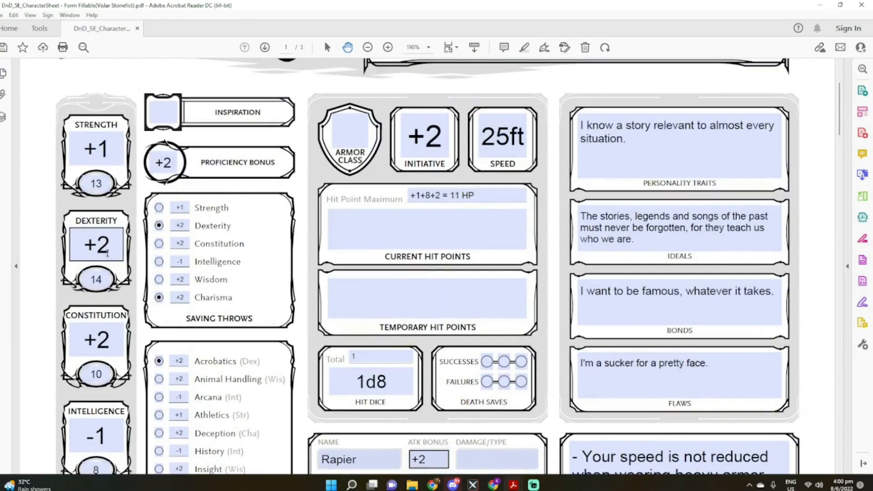
left_click_drag(108, 252, 80, 250)
left_click_drag(113, 144, 75, 148)
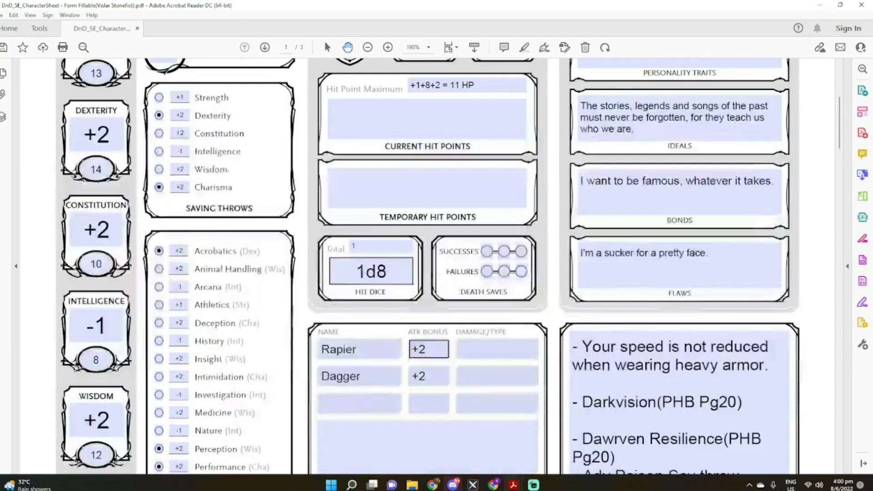
scroll(75, 149, "down", 3)
left_click(438, 349)
type("+2")
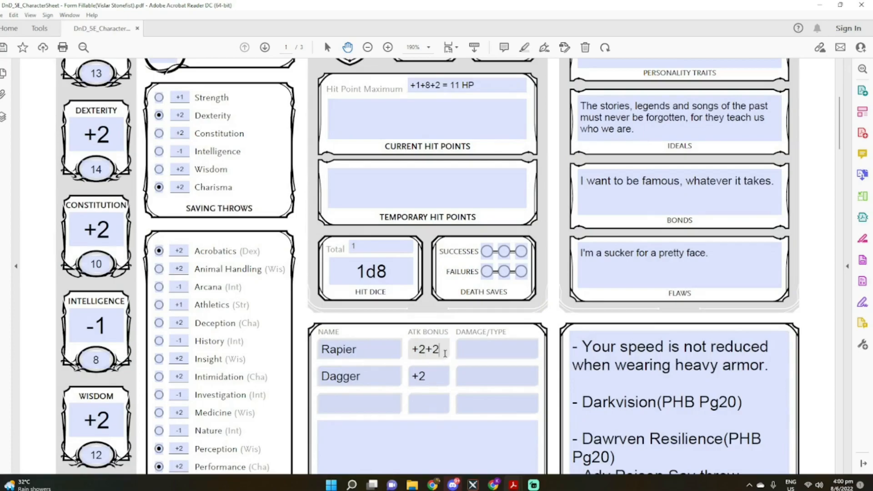
key("ctrl+a")
type("+4")
key("Tab")
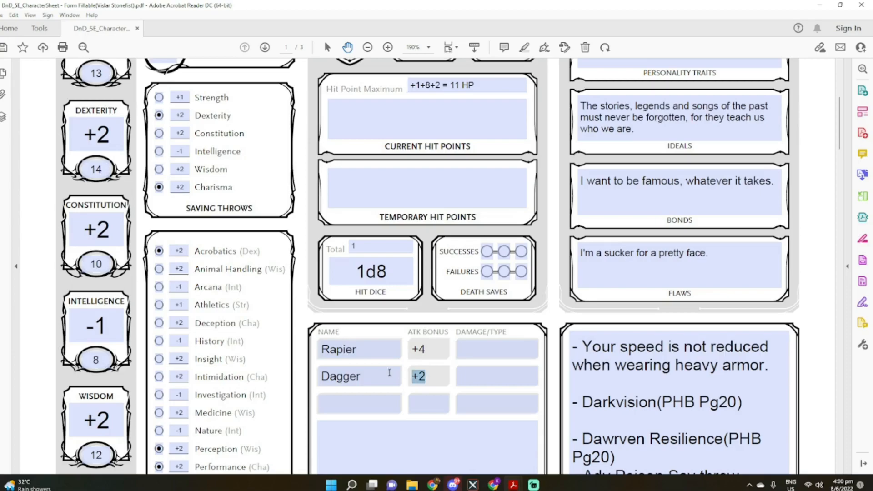
type("+4")
Fill in the damage and type as "1d8 piercing" for the Rapier and "1d4 piercing" for the Dagger
left_click(470, 353)
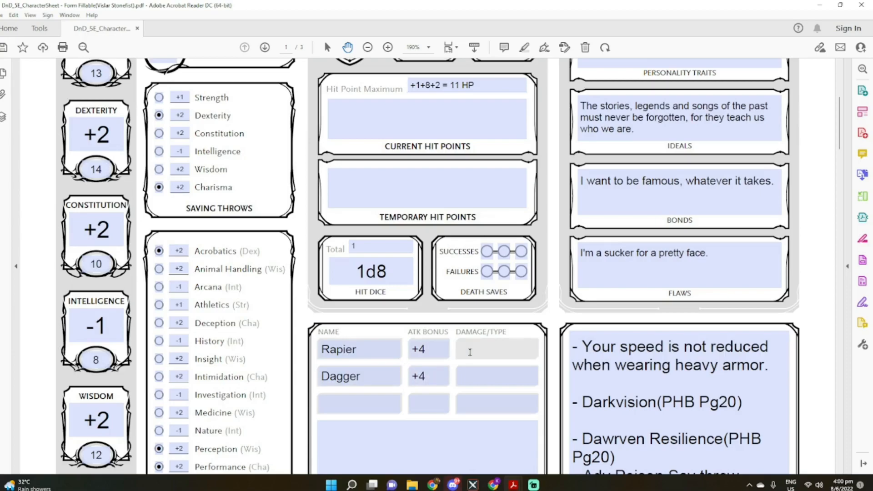
type("1d8 piercing")
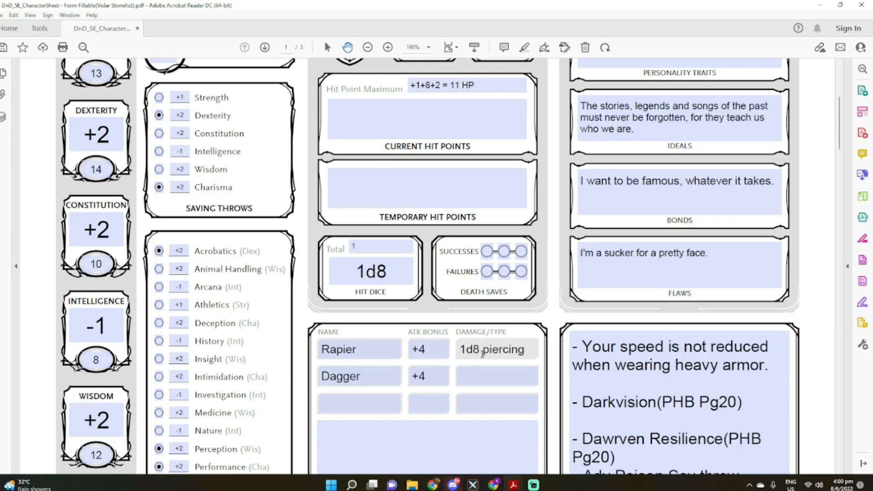
left_click(481, 374)
type("1d")
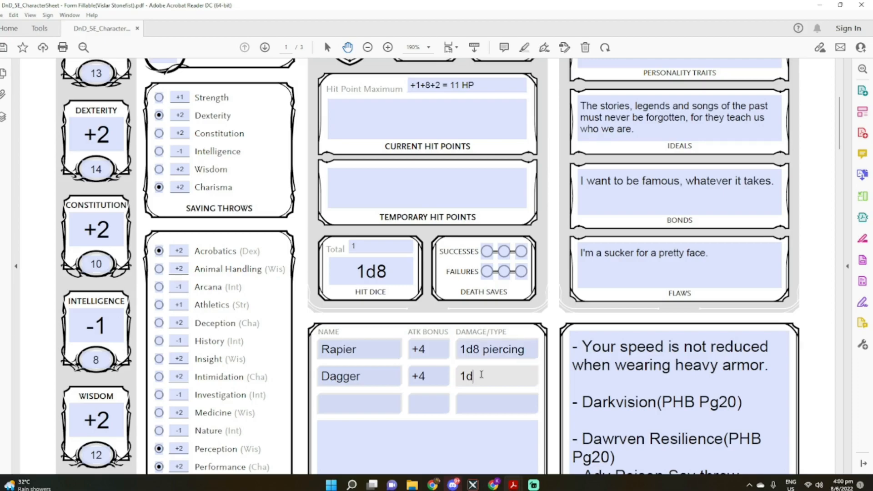
type("4 piercing")
Write the weapon property line "Rapier - Finese, Light" in the notes area of Attacks & Spellcasting
scroll(481, 374, "down", 2)
left_click(351, 388)
type("Pa")
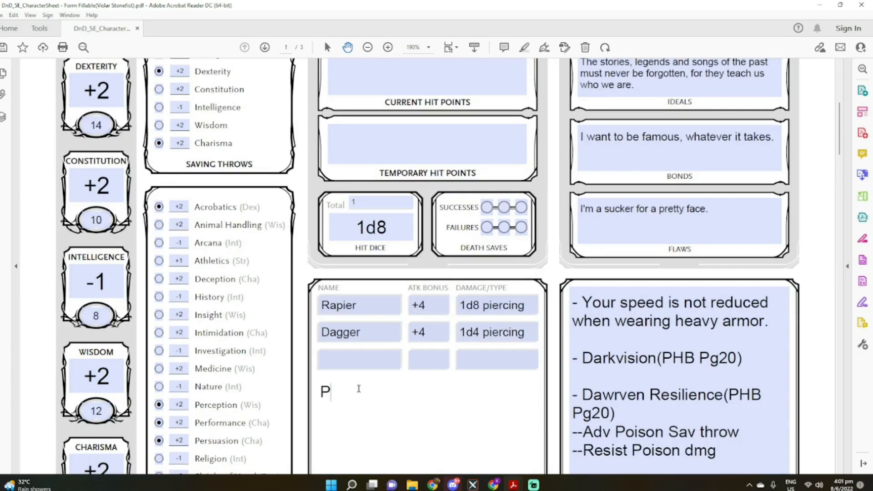
key("BackSpace")
key("BackSpace")
type("Rapier - Finese, Light")
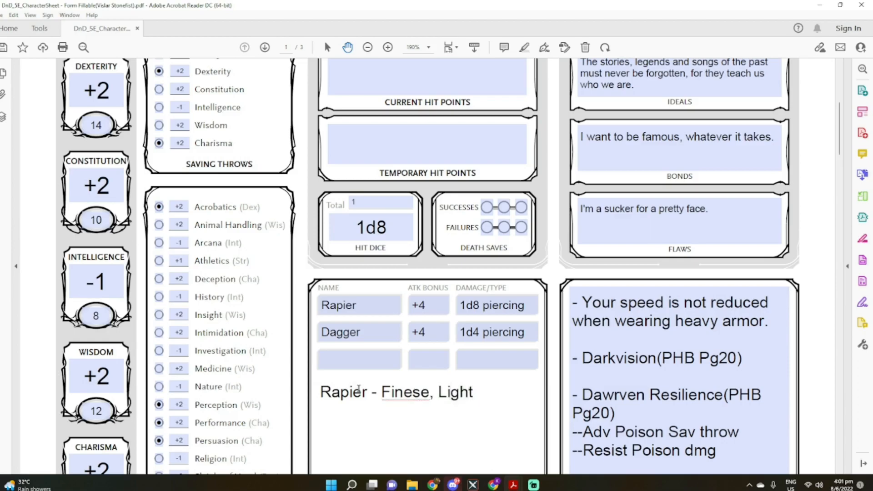
Add the line "Dagger - Finesse, Light, thrown(range 20/60)" and correct the spelling in the Rapier line to "Finesse"
key("Return")
type("Dagger - Finese")
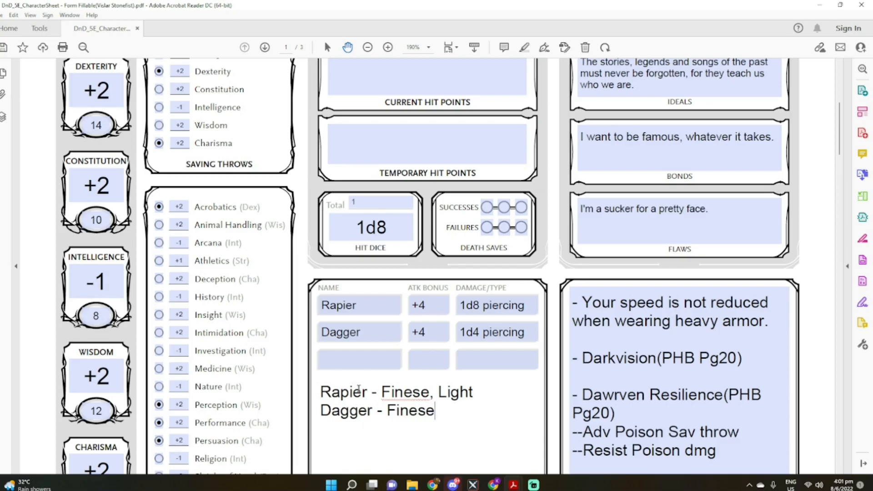
key("BackSpace")
type("se, Light")
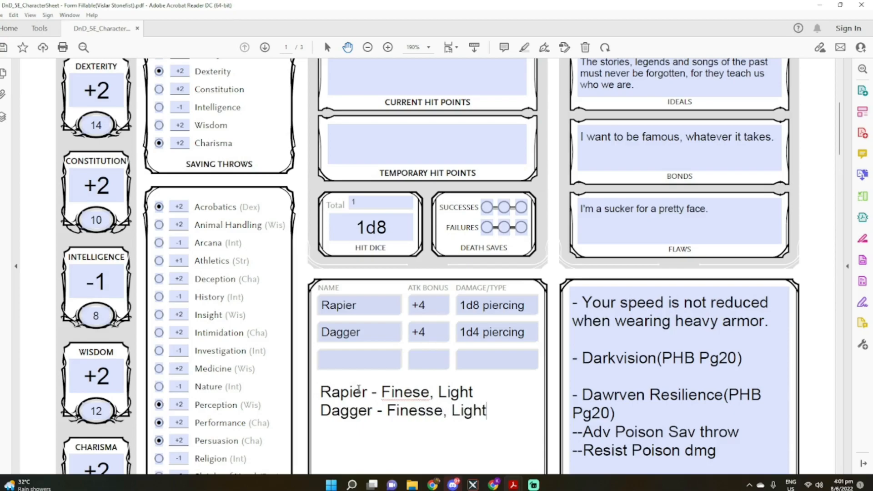
type(", thrown(")
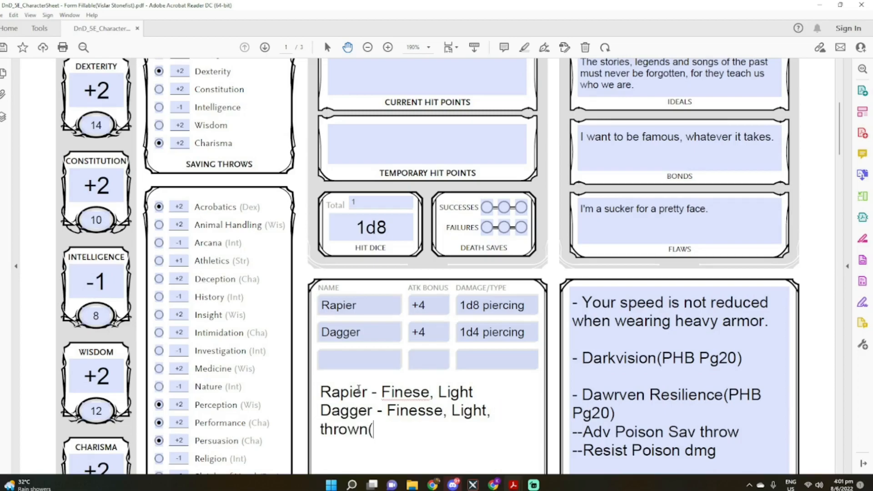
type("range 20/60)")
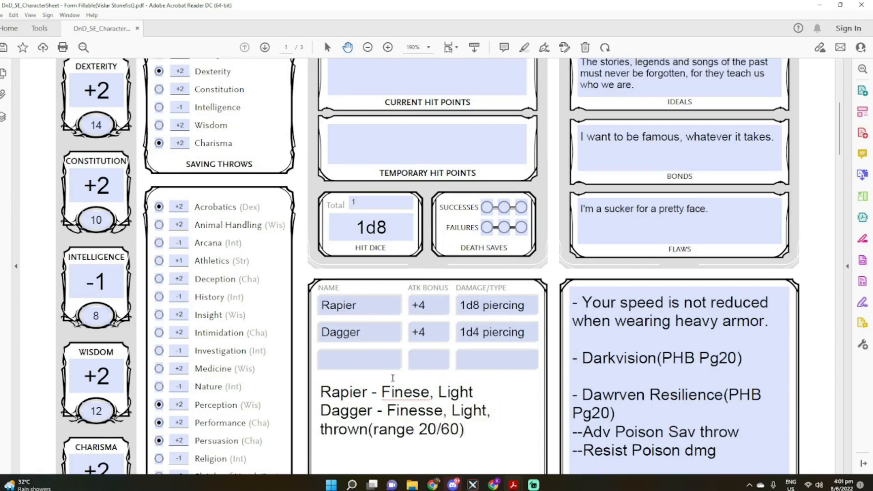
left_click(412, 392)
type("s")
Enter "--Bedroll" as the first item under Entertainer's Pack in the Equipment list
scroll(454, 391, "down", 5)
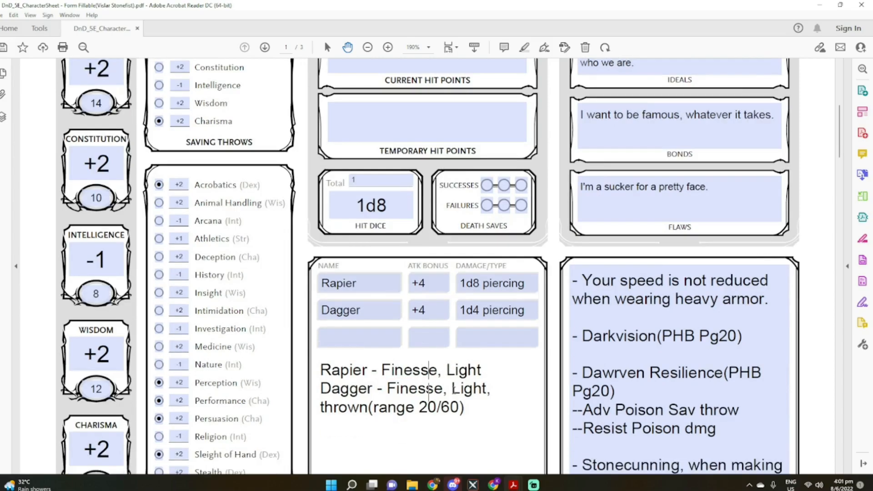
scroll(454, 391, "down", 1)
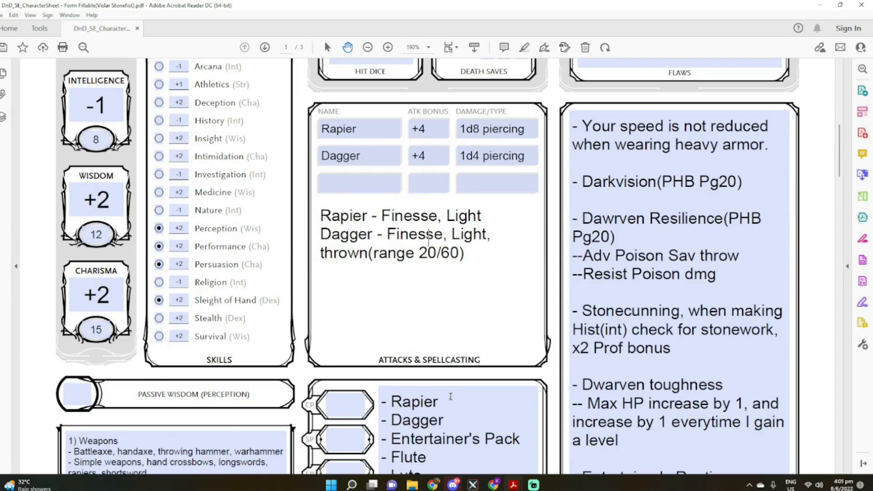
scroll(450, 397, "down", 3)
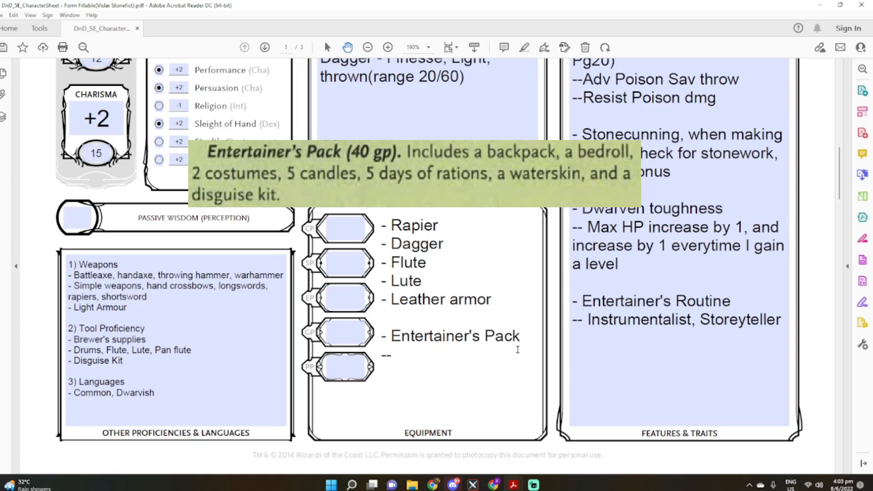
type("Bedroll")
Add "--2 costumes" and "--5 candles" beneath Bedroll in the Entertainer's Pack list
key("Return")
type("--")
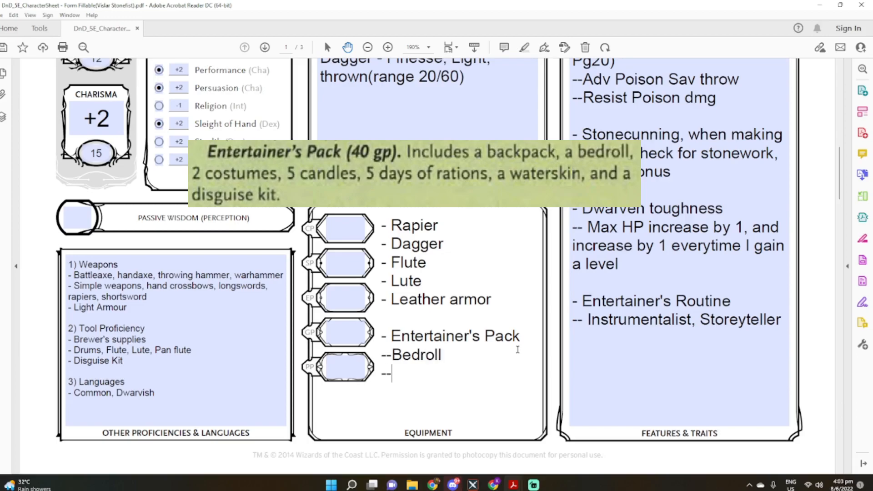
type("2 costime")
key("BackSpace")
key("BackSpace")
key("BackSpace")
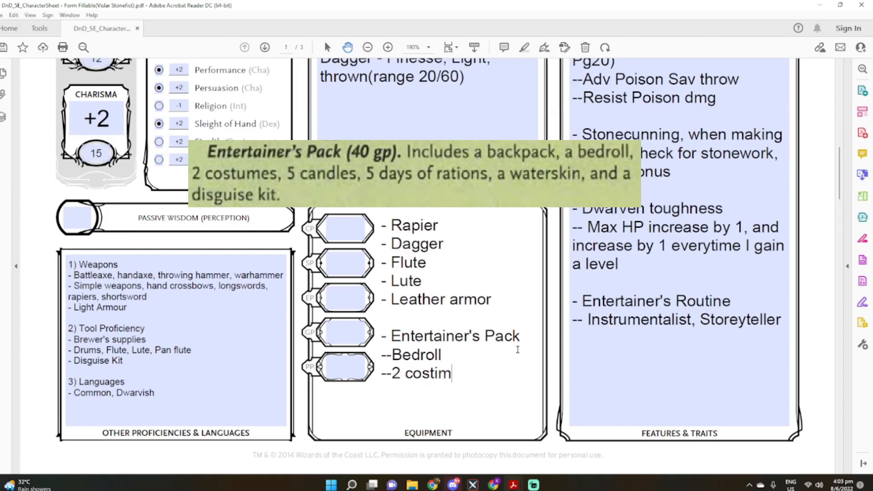
type("umes")
key("Return")
type("--5 candles")
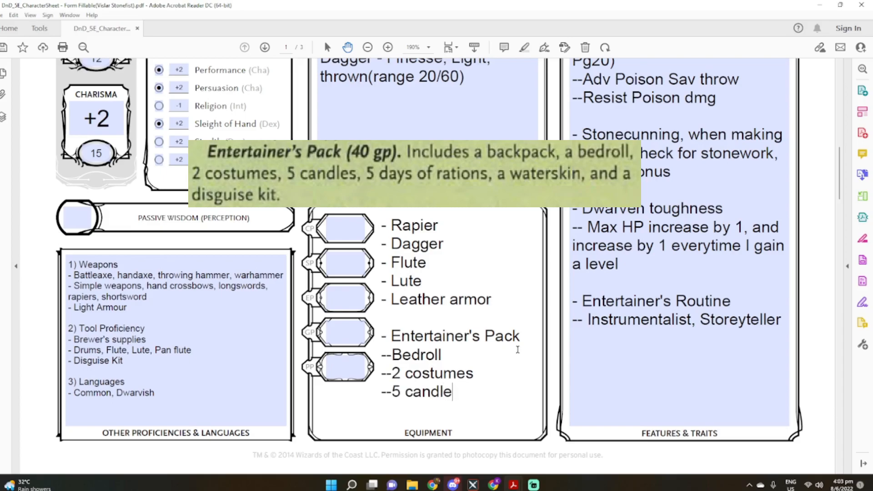
Complete the Entertainer's Pack list with "--5 days rations", "--Waterskin" and "--Disguise kit"
key("Return")
type("--5 days rations")
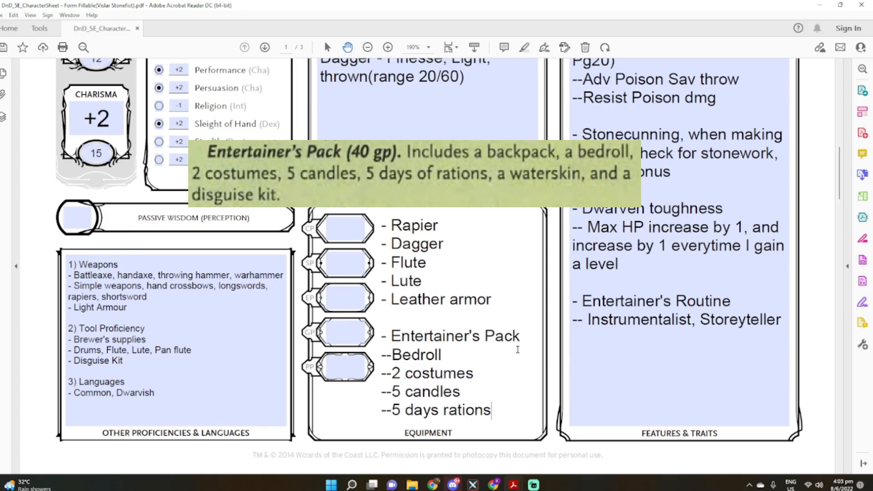
key("Return")
type("--")
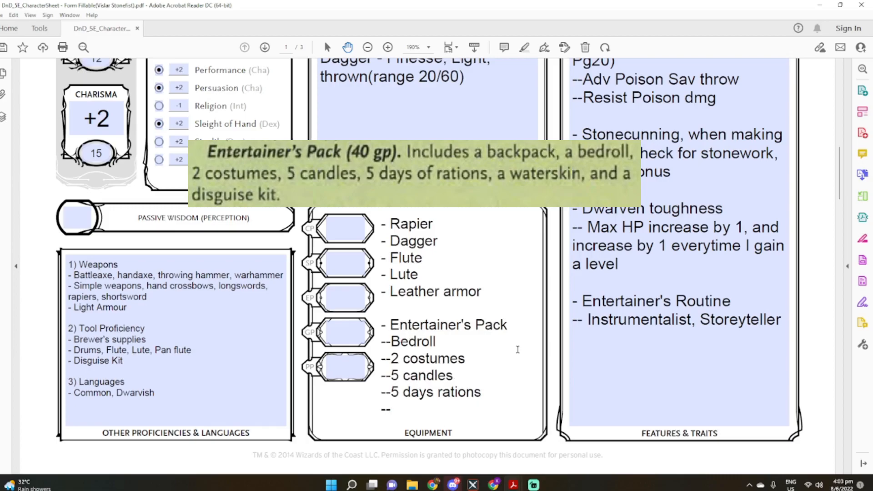
type("Waterskin")
key("Return")
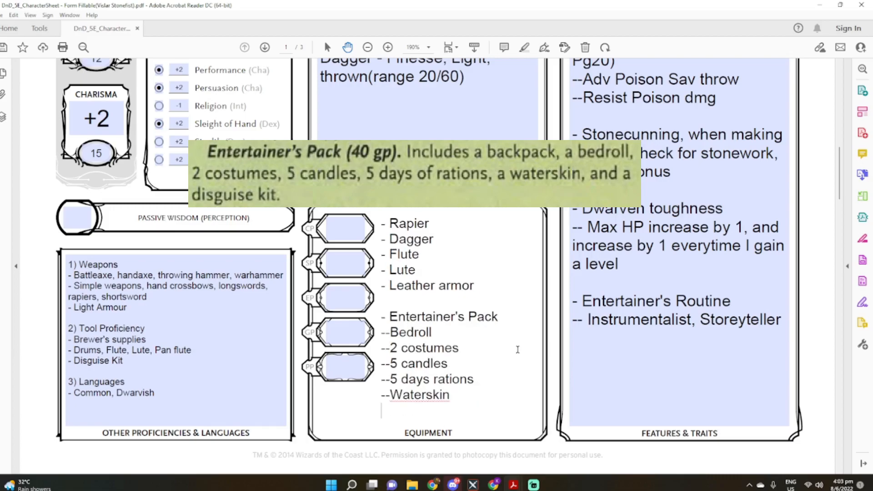
type("--Disguise kit")
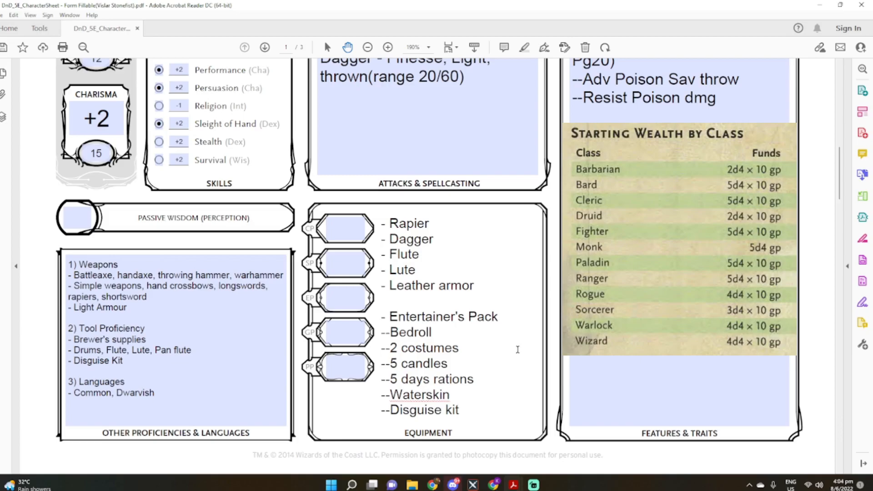
type("100")
key("BackSpace")
key("BackSpace")
key("BackSpace")
Fill in the character's gold pieces (GP) with 115
left_click(330, 339)
type("100")
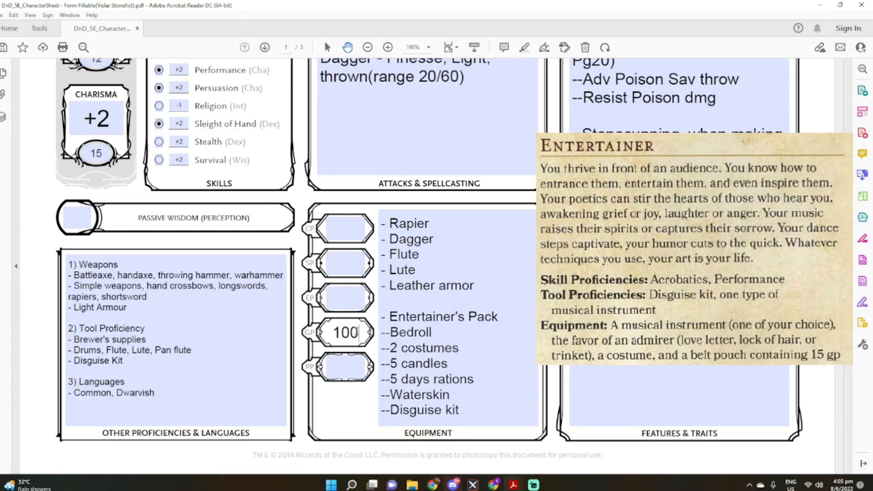
key("BackSpace")
key("BackSpace")
type("15")
Add "-- Admirer's necklace" beneath the Entertainer's Pack items in the Equipment list, separated by a blank line
left_click(469, 414)
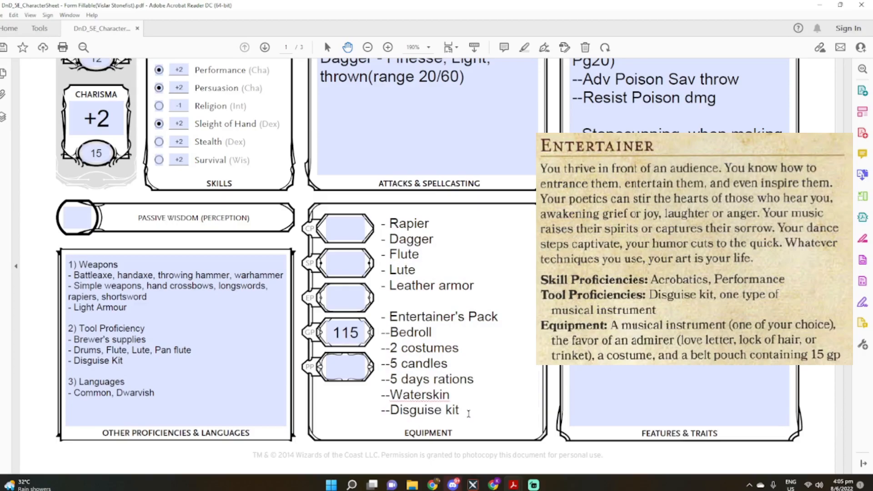
key("Return")
key("Return")
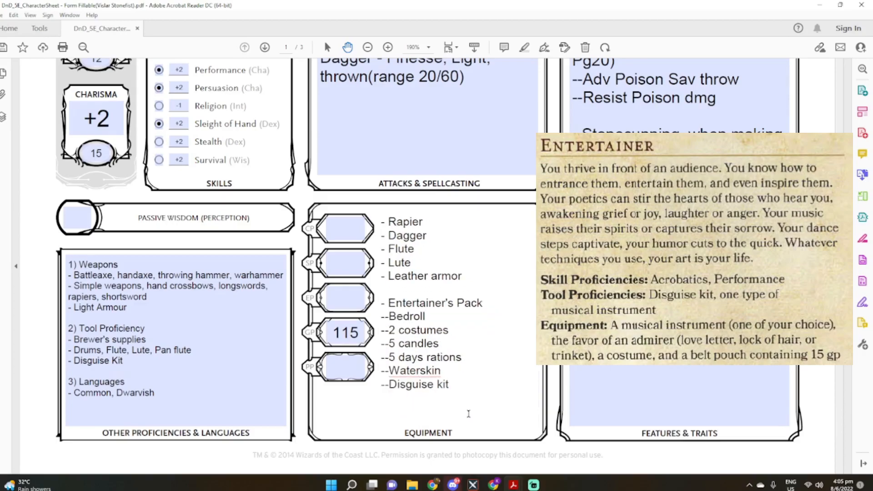
type("-- Admirer's necklas")
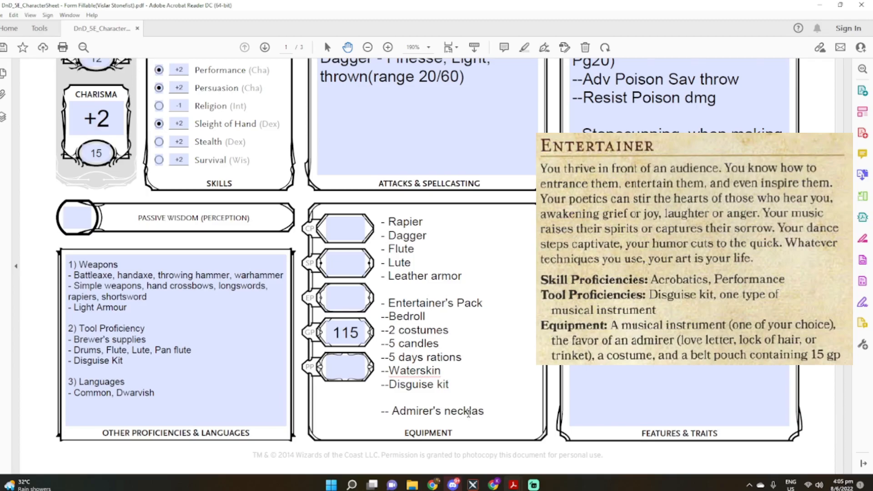
key("BackSpace")
type("ce")
Change the costumes entry in the Equipment list to "--3 costumes" and fill in Passive Wisdom (Perception) with 14
left_click(395, 333)
key("BackSpace")
key("BackSpace")
type("3")
scroll(137, 311, "up", 3)
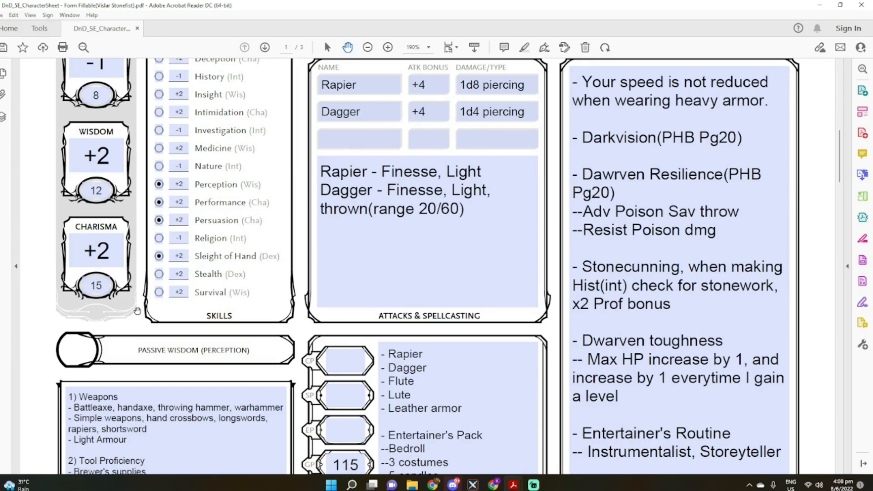
type("14")
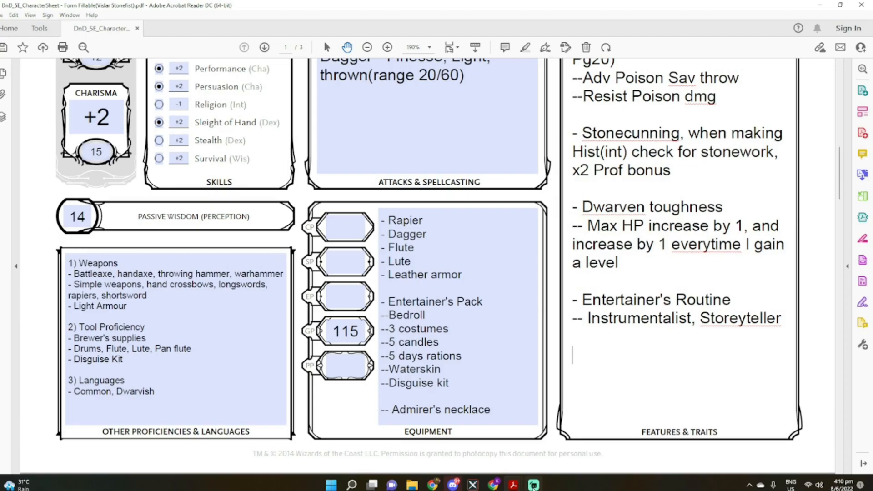
Add the entry "- Bardic Inspiration(d6)" below Entertainer's Routine in Features & Traits
type("- Bard")
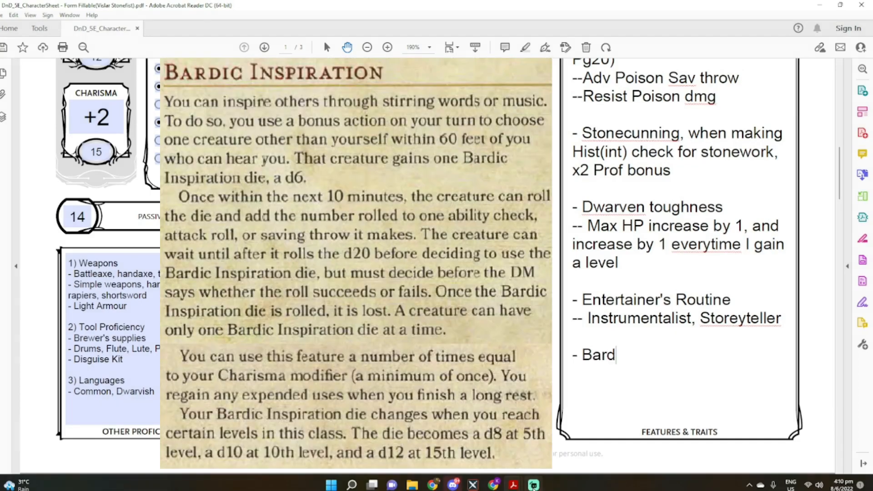
type("ic Inspir")
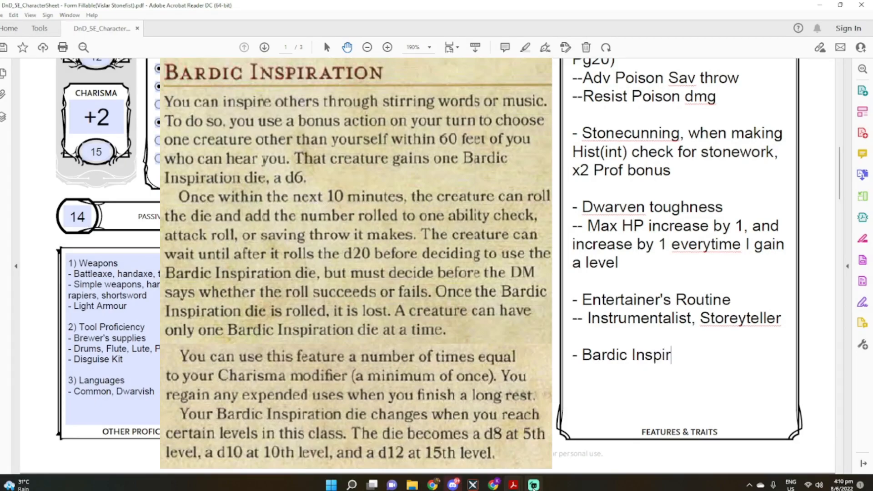
type("ation(d6)")
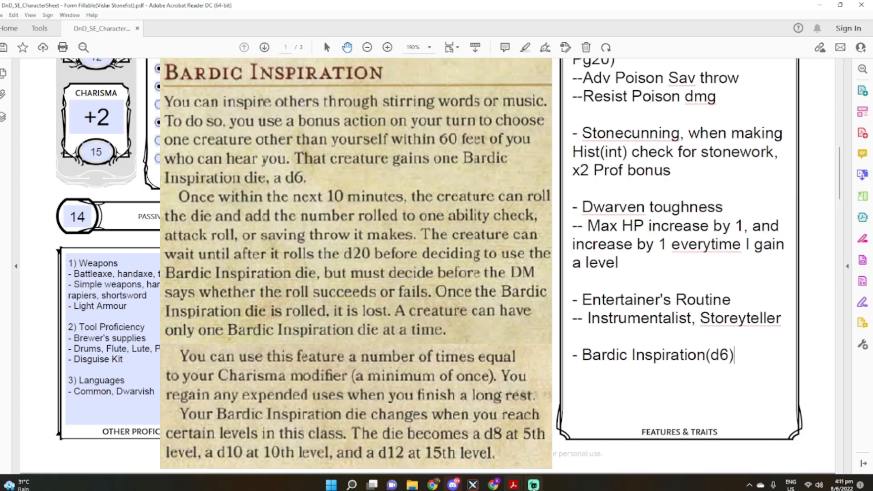
Append "- Max slots = 2" to the Bardic Inspiration entry in Features & Traits
type("- Max splot")
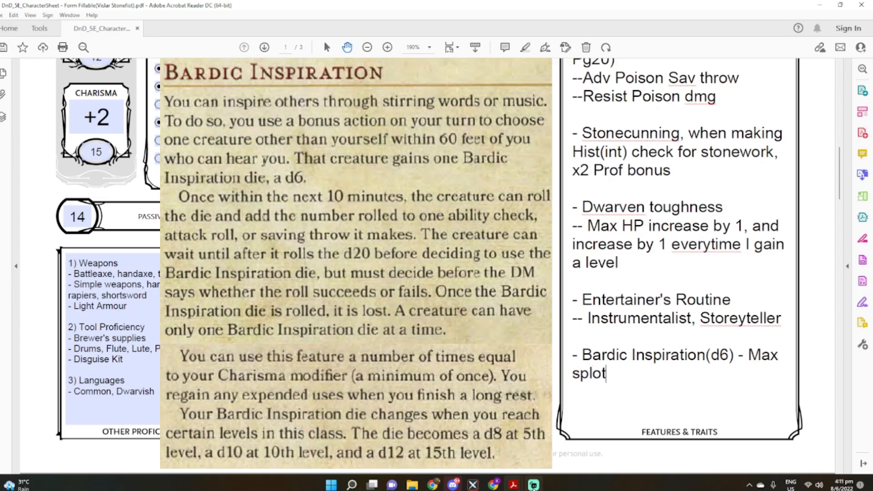
key("BackSpace")
key("BackSpace")
key("BackSpace")
key("BackSpace")
type("lots = 2")
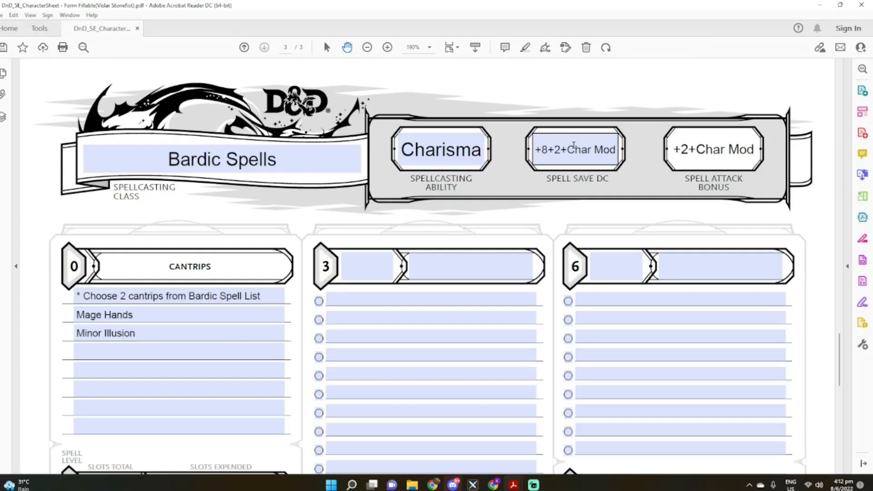
Replace the formulas on the Bardic Spells page with a Spell Save DC of 14 and a Spell Attack Bonus of 4
left_click(537, 151)
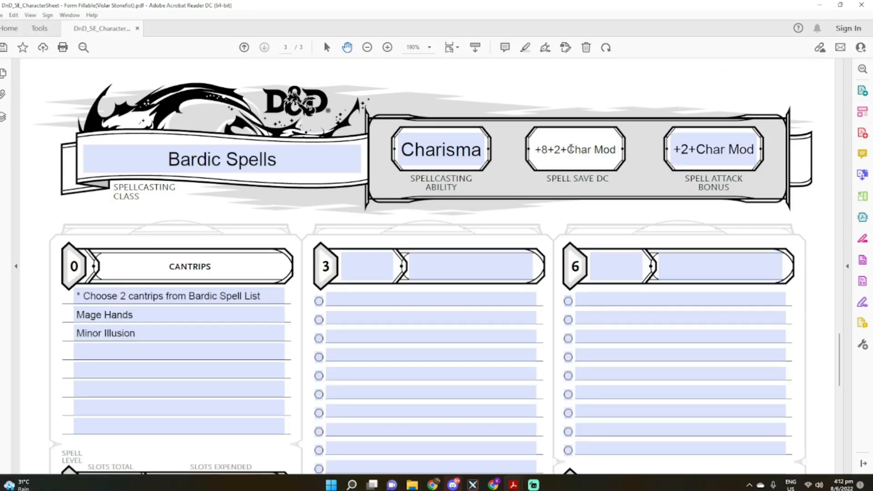
left_click_drag(568, 149, 623, 146)
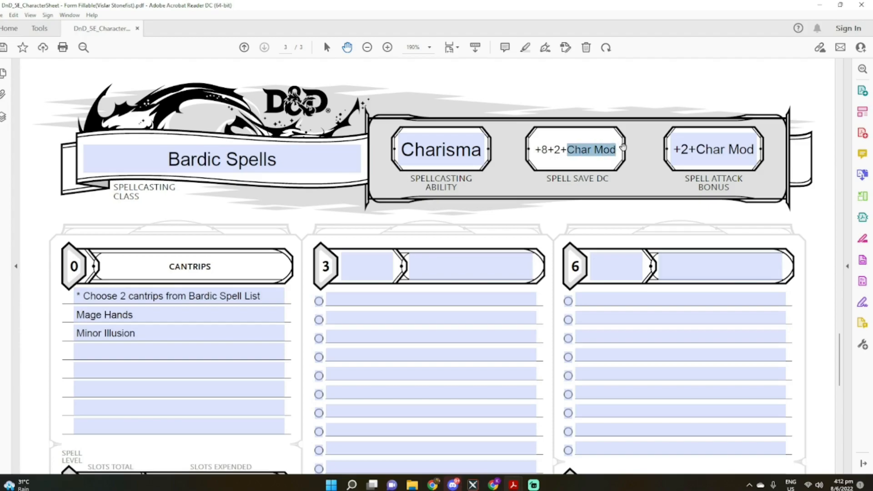
type("2+2")
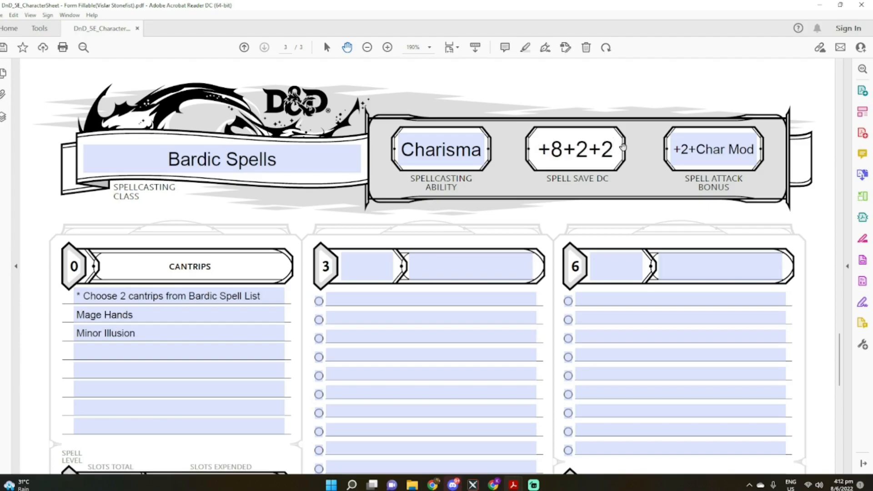
key("ctrl+a")
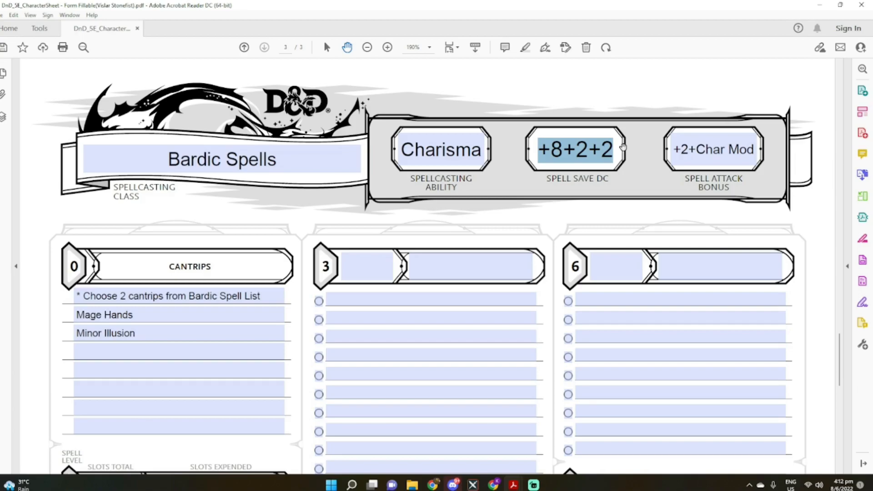
type("14")
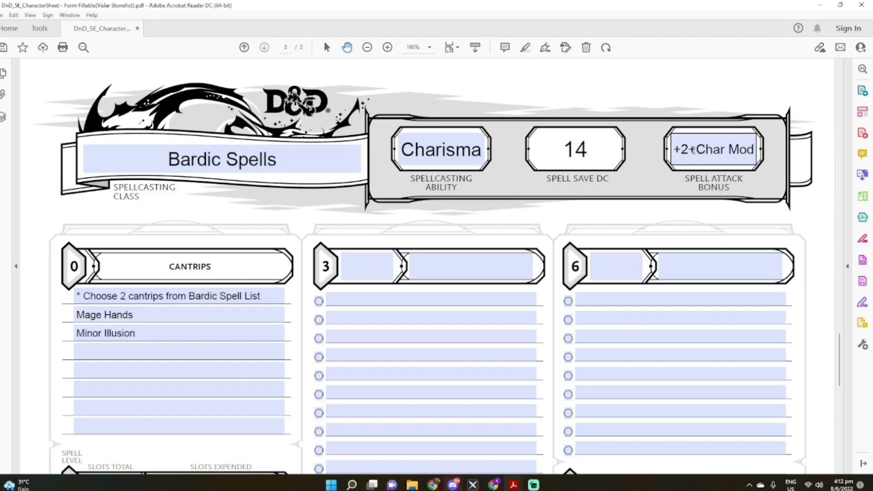
left_click_drag(673, 149, 779, 142)
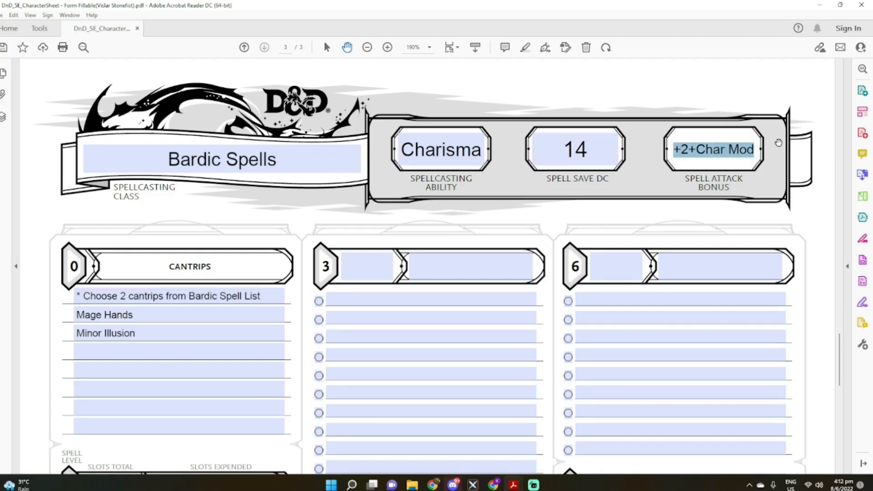
type("4")
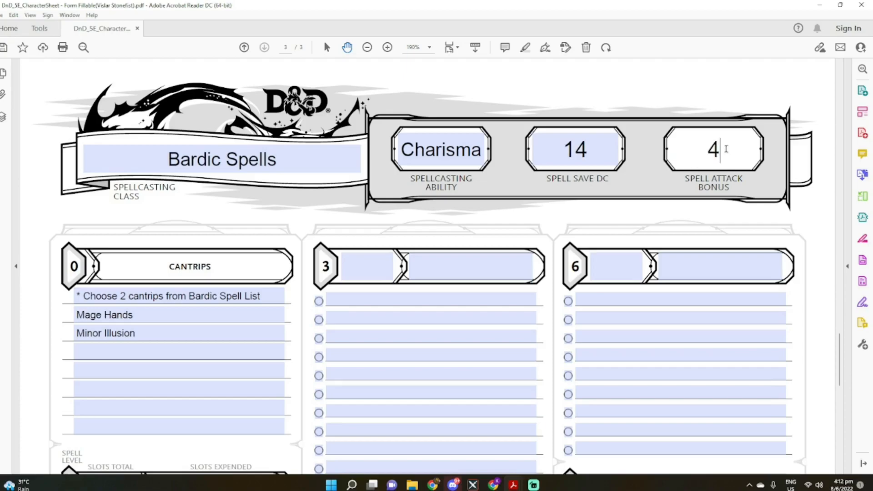